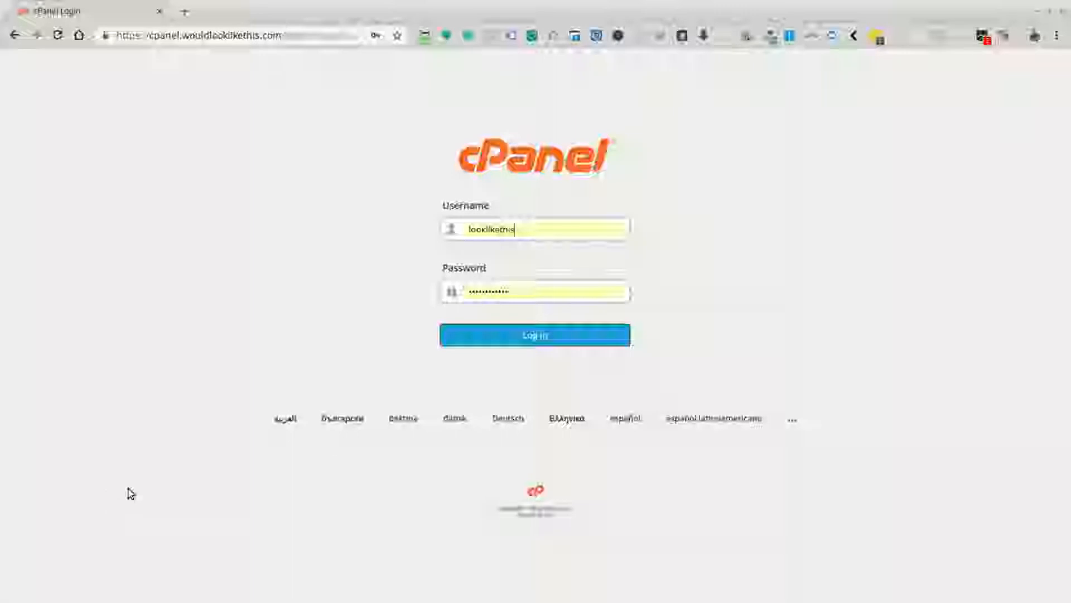
Log in to the hosting account with the credentials already filled in
{"action": "left_click", "coordinate": [516, 345]}
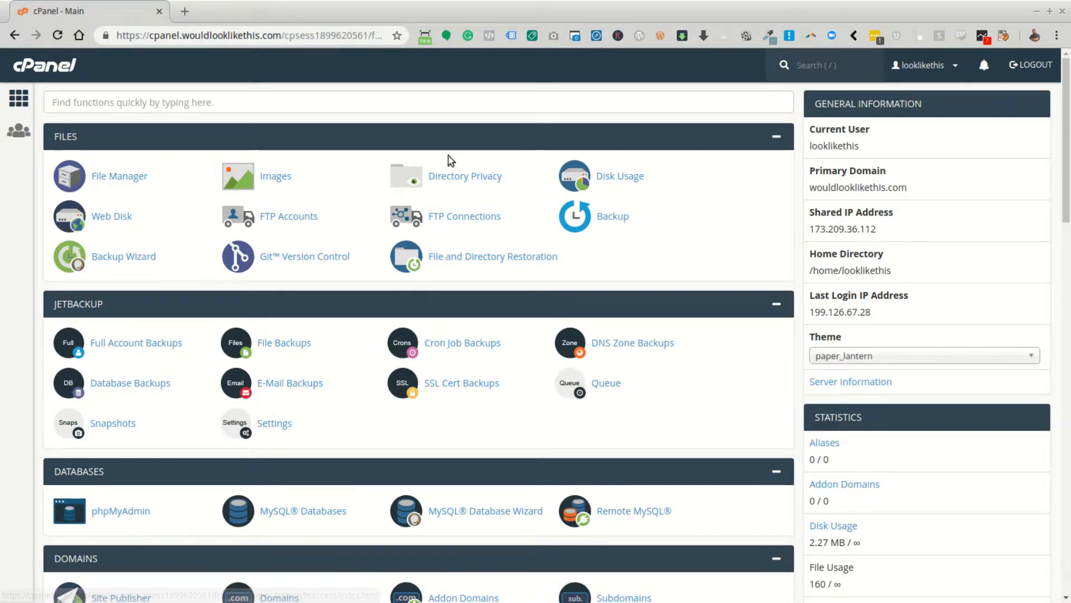
Examine the tool sections on the cPanel main page, from Files and JetBackup down to the Softaculous Apps Installer
{"action": "scroll", "coordinate": [583, 230], "scroll_direction": "down", "scroll_amount": 1}
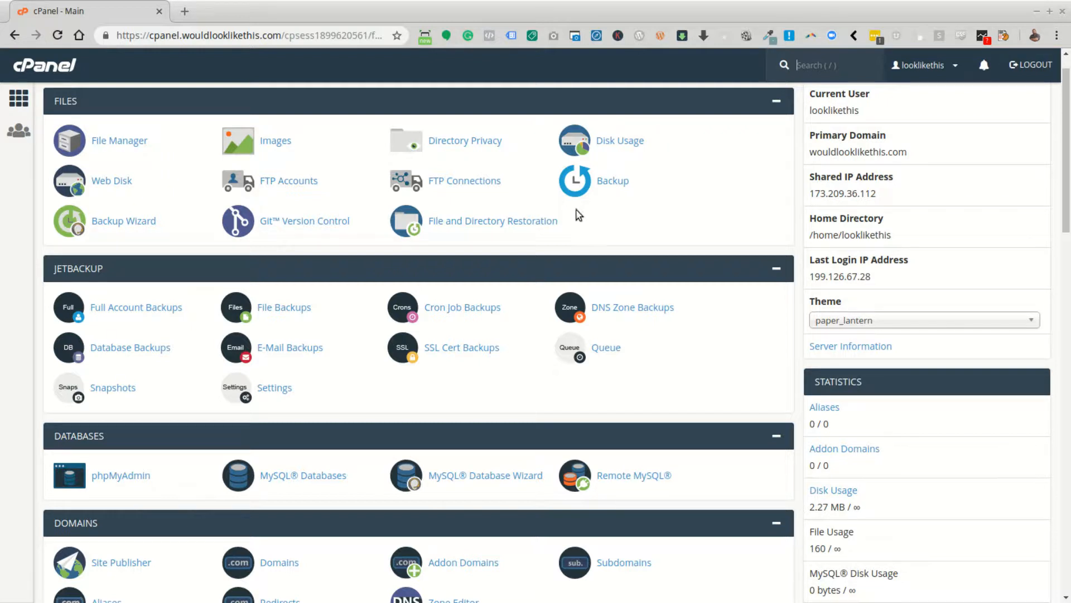
{"action": "scroll", "coordinate": [711, 293], "scroll_direction": "down", "scroll_amount": 4}
{"action": "scroll", "coordinate": [707, 312], "scroll_direction": "up", "scroll_amount": 1}
{"action": "scroll", "coordinate": [708, 313], "scroll_direction": "up", "scroll_amount": 4}
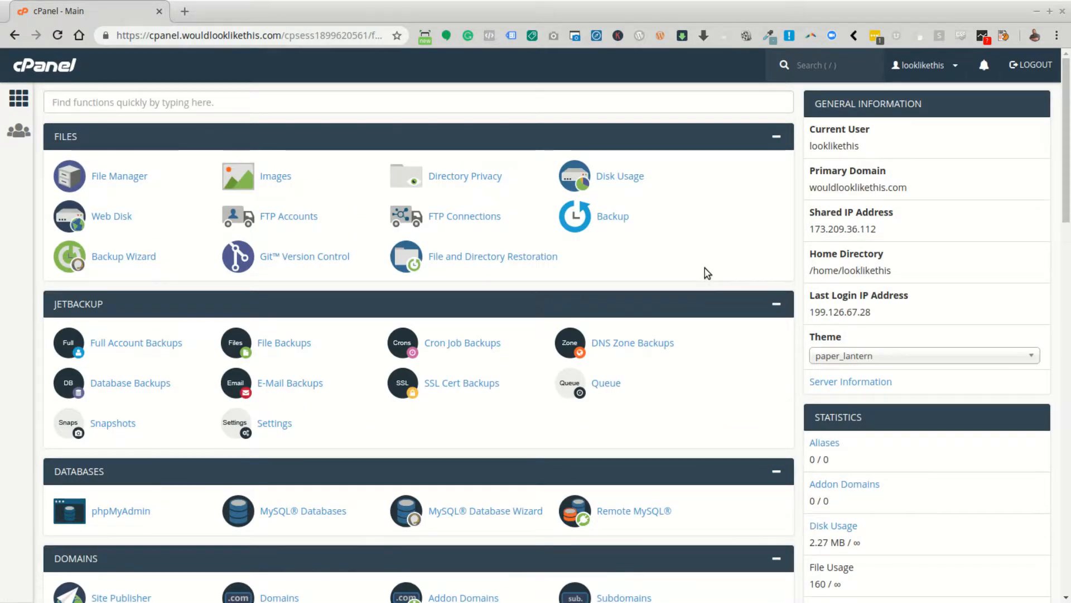
{"action": "scroll", "coordinate": [670, 273], "scroll_direction": "down", "scroll_amount": 8}
{"action": "scroll", "coordinate": [674, 262], "scroll_direction": "down", "scroll_amount": 12}
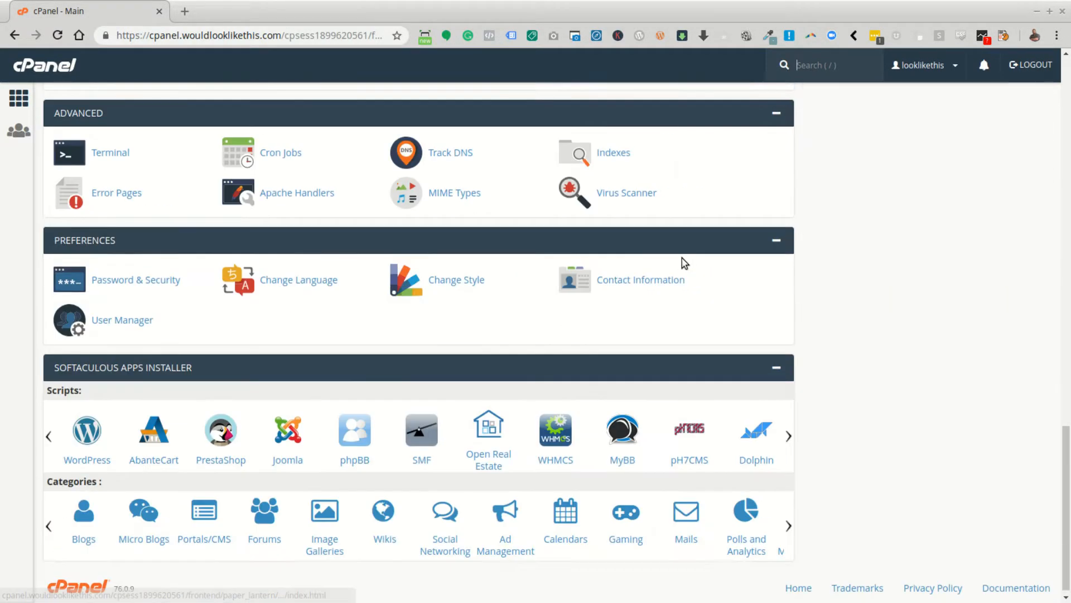
{"action": "scroll", "coordinate": [725, 301], "scroll_direction": "up", "scroll_amount": 4}
{"action": "scroll", "coordinate": [767, 338], "scroll_direction": "up", "scroll_amount": 12}
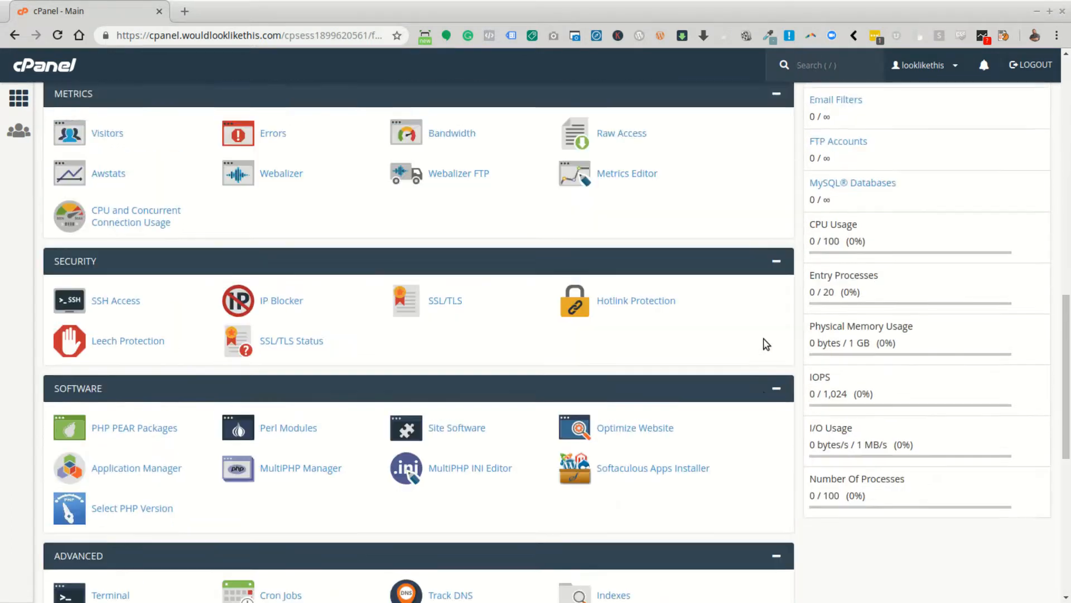
{"action": "scroll", "coordinate": [765, 343], "scroll_direction": "up", "scroll_amount": 3}
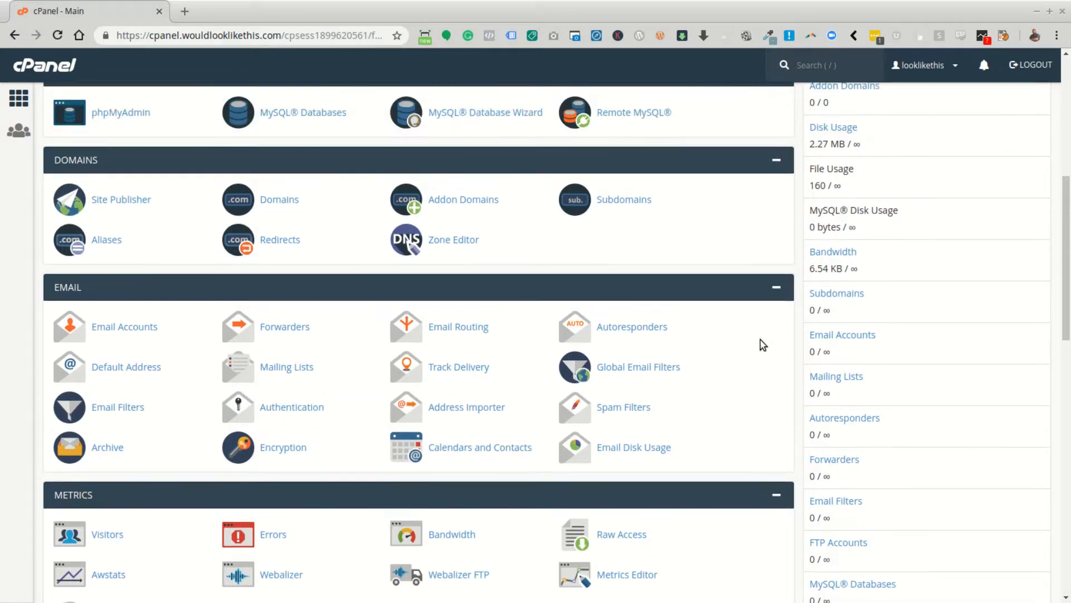
{"action": "scroll", "coordinate": [760, 346], "scroll_direction": "down", "scroll_amount": 2}
{"action": "scroll", "coordinate": [759, 347], "scroll_direction": "up", "scroll_amount": 9}
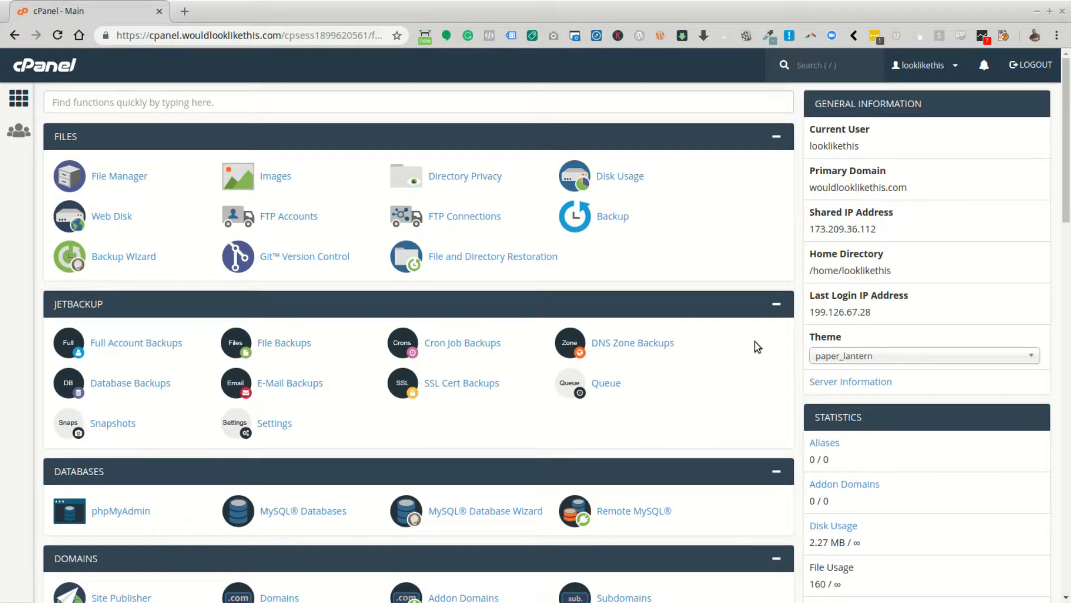
{"action": "key", "text": "slash"}
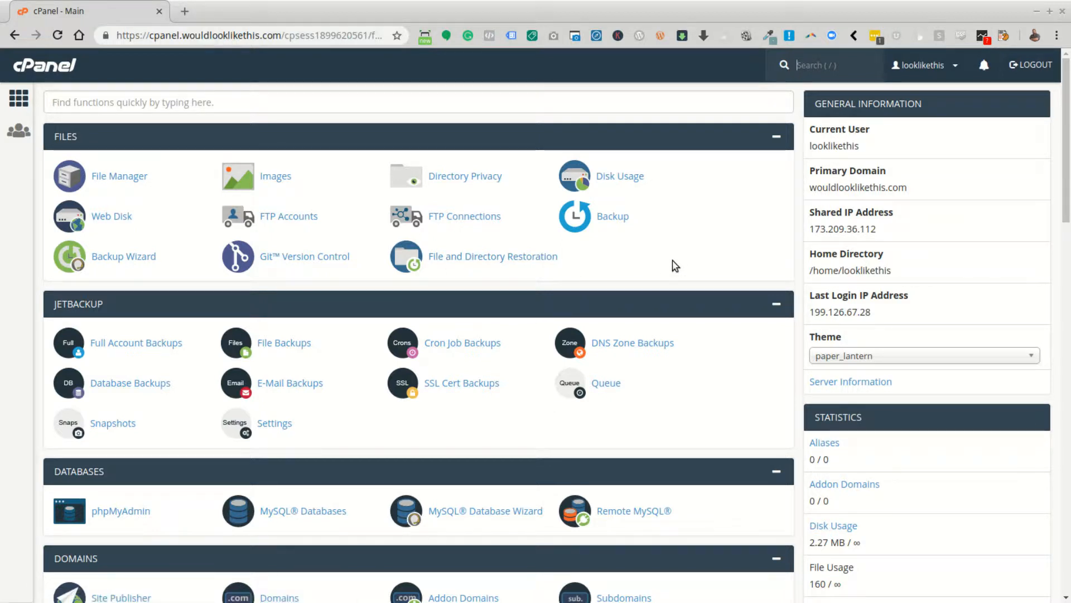
{"action": "scroll", "coordinate": [677, 263], "scroll_direction": "down", "scroll_amount": 3}
{"action": "scroll", "coordinate": [624, 400], "scroll_direction": "down", "scroll_amount": 5}
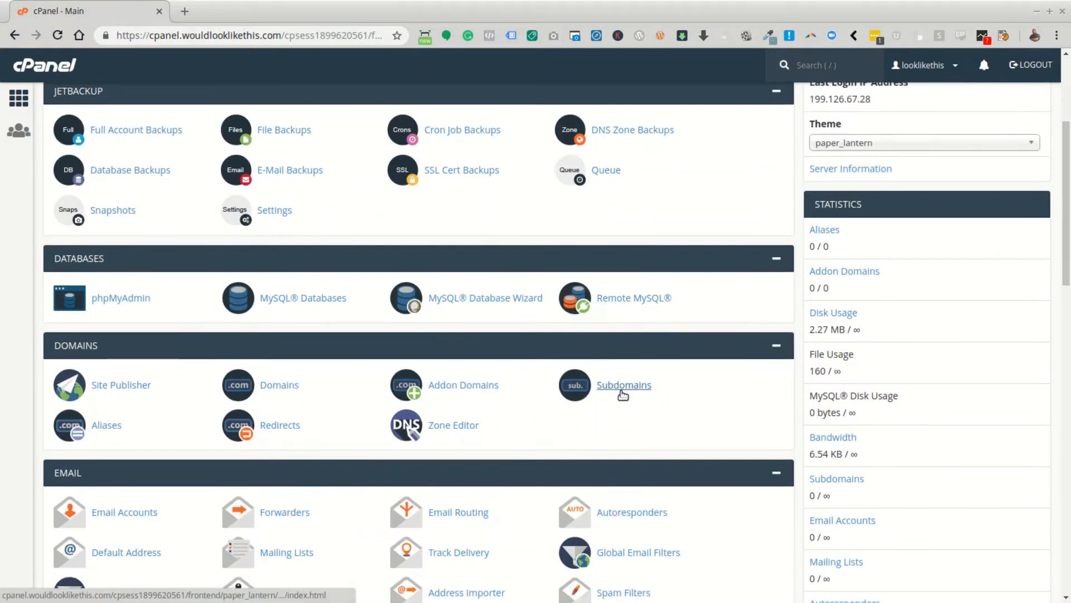
{"action": "scroll", "coordinate": [580, 362], "scroll_direction": "up", "scroll_amount": 5}
{"action": "scroll", "coordinate": [622, 340], "scroll_direction": "up", "scroll_amount": 3}
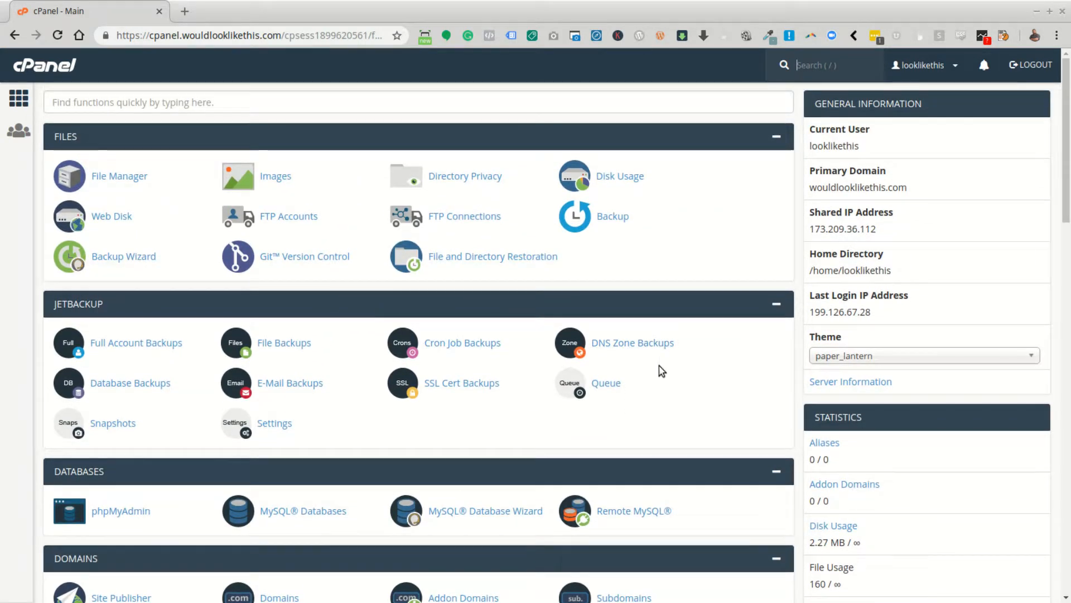
Open the zone records of wouldlooklikethis.com in the Zone Editor and filter them to TXT records
{"action": "scroll", "coordinate": [692, 401], "scroll_direction": "down", "scroll_amount": 5}
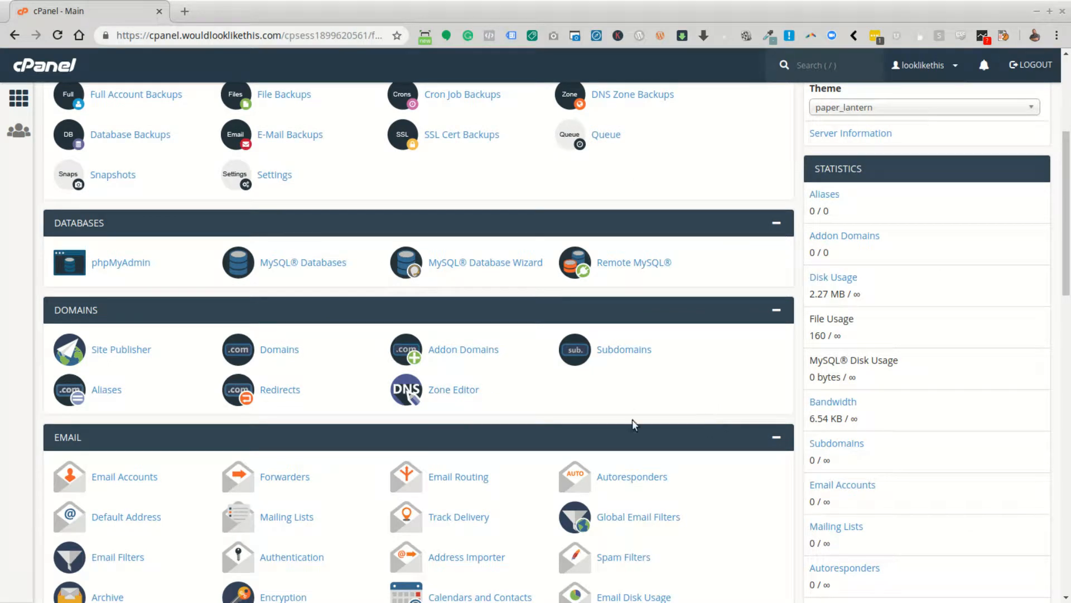
{"action": "scroll", "coordinate": [725, 402], "scroll_direction": "down", "scroll_amount": 1}
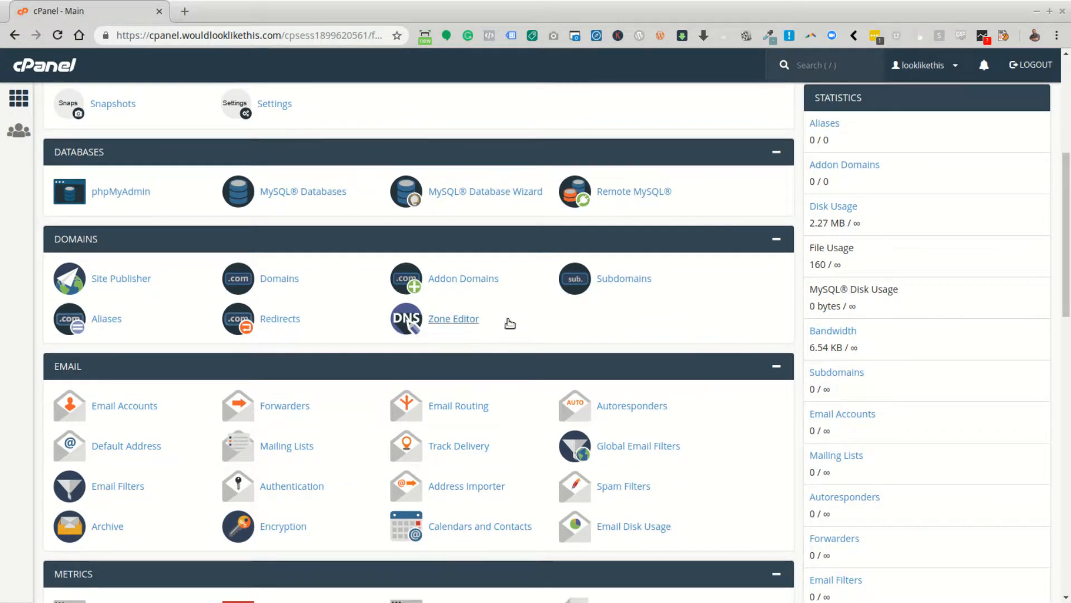
{"action": "left_click", "coordinate": [483, 320]}
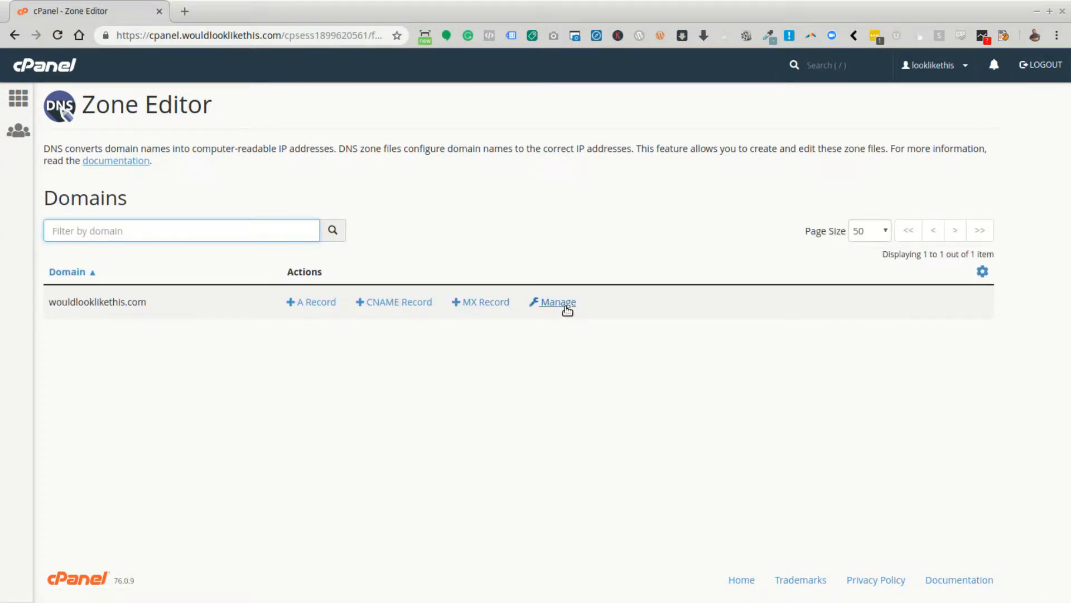
{"action": "left_click", "coordinate": [558, 303]}
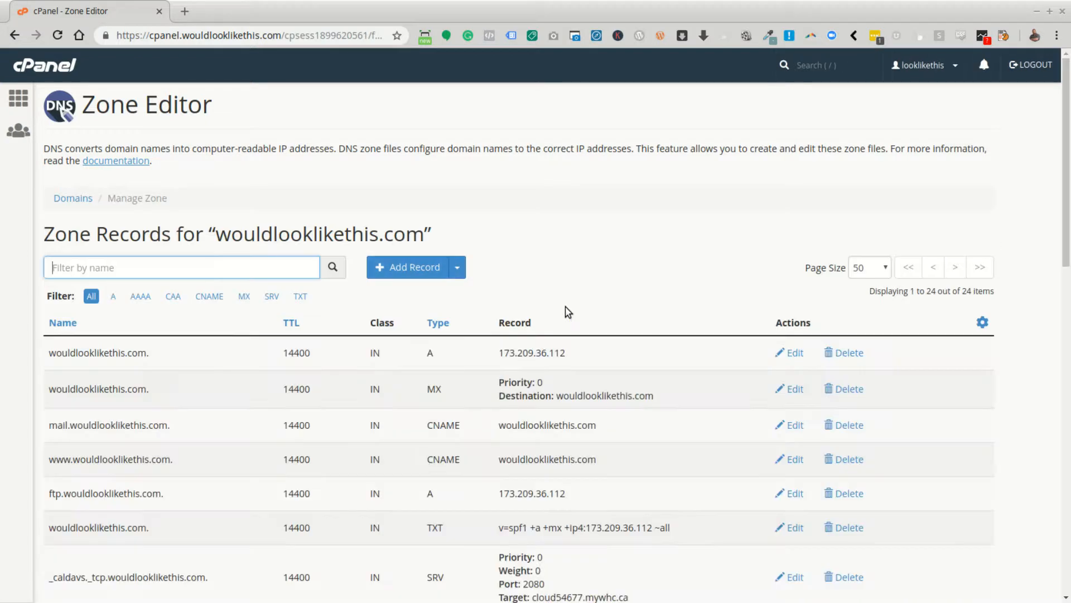
{"action": "left_click", "coordinate": [300, 297]}
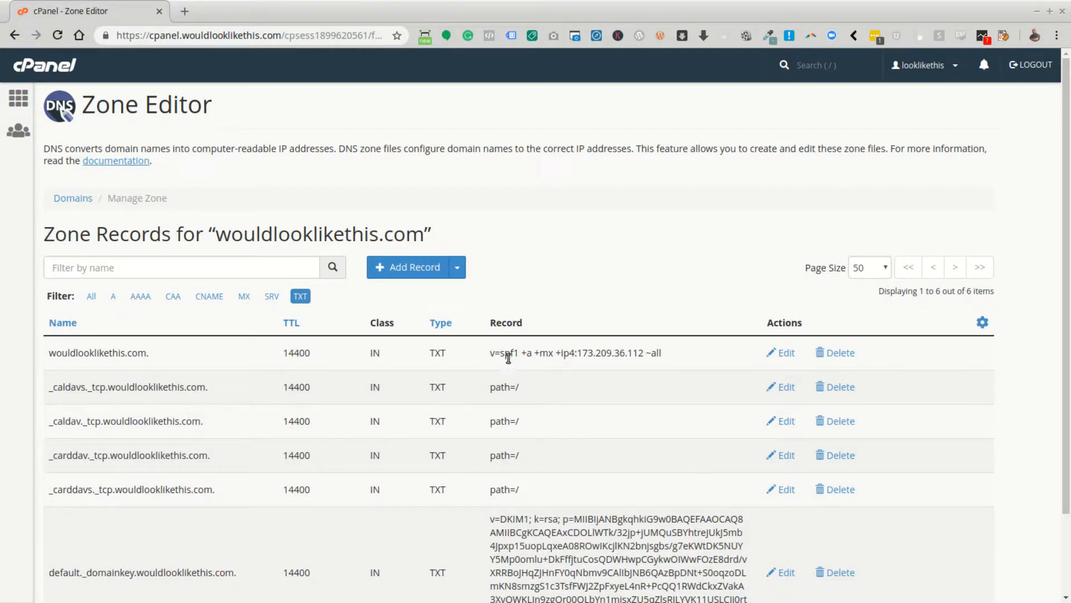
Change the SPF record of wouldlooklikethis.com to "v=spf1 +a +mx +ip4:173.209.36.112 -all" and save it
{"action": "scroll", "coordinate": [696, 465], "scroll_direction": "down", "scroll_amount": 2}
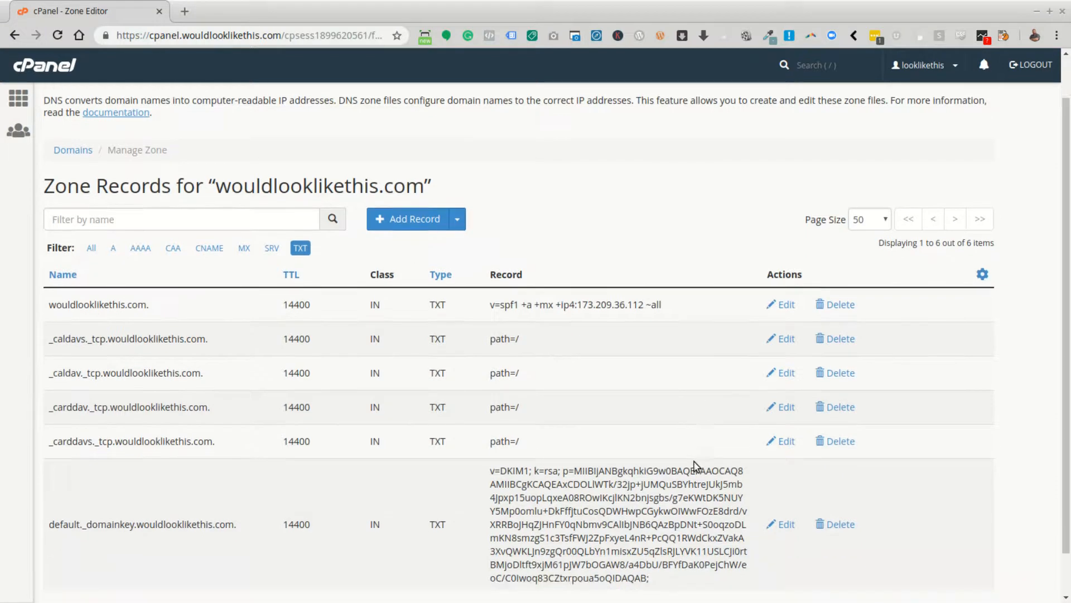
{"action": "scroll", "coordinate": [696, 465], "scroll_direction": "down", "scroll_amount": 2}
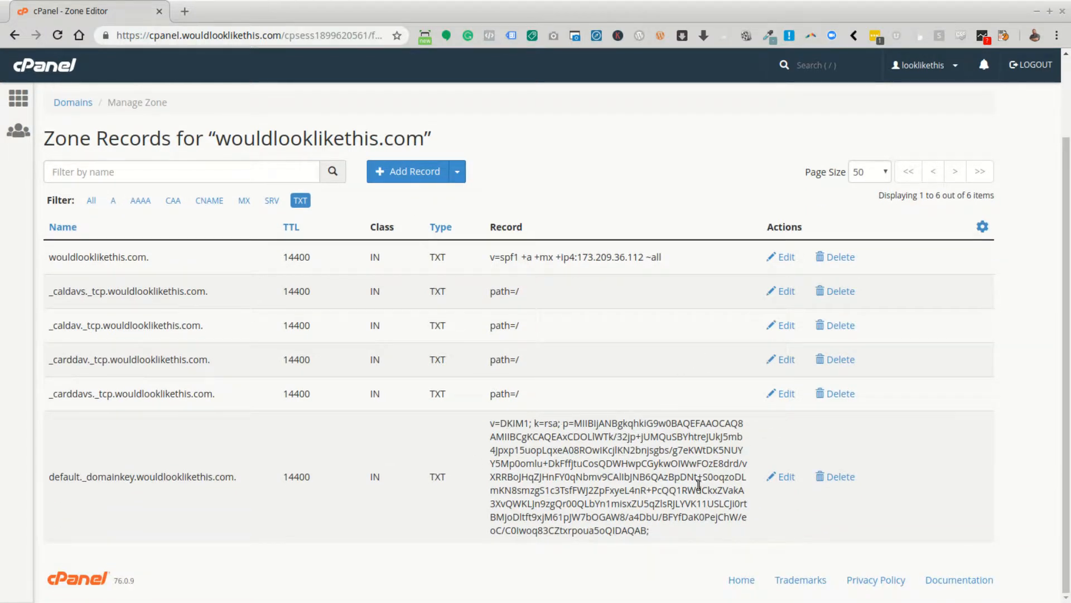
{"action": "scroll", "coordinate": [574, 318], "scroll_direction": "up", "scroll_amount": 4}
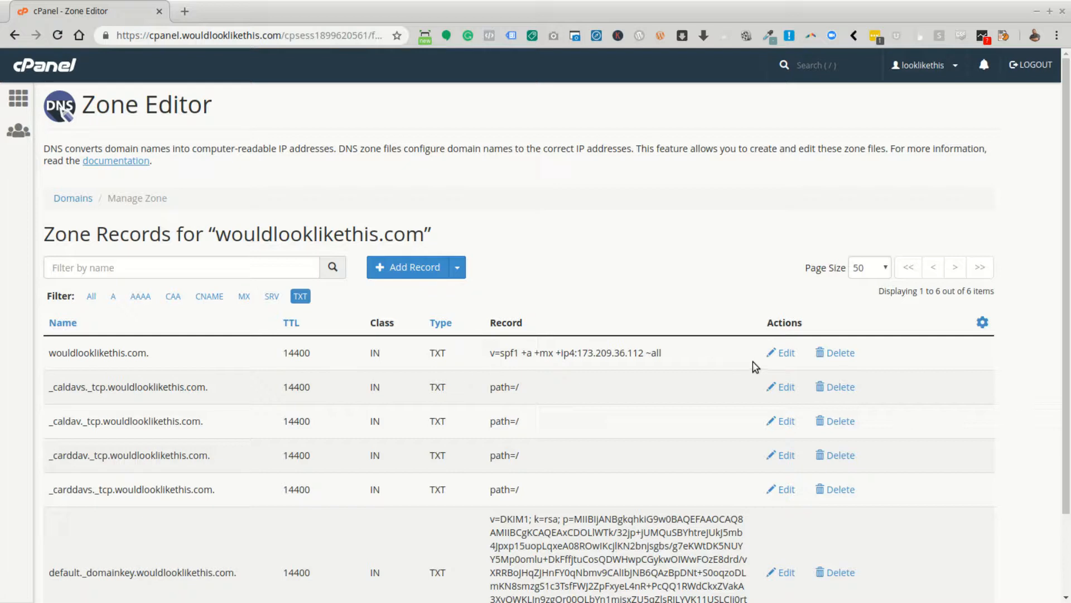
{"action": "left_click", "coordinate": [784, 354]}
{"action": "left_click", "coordinate": [694, 358]}
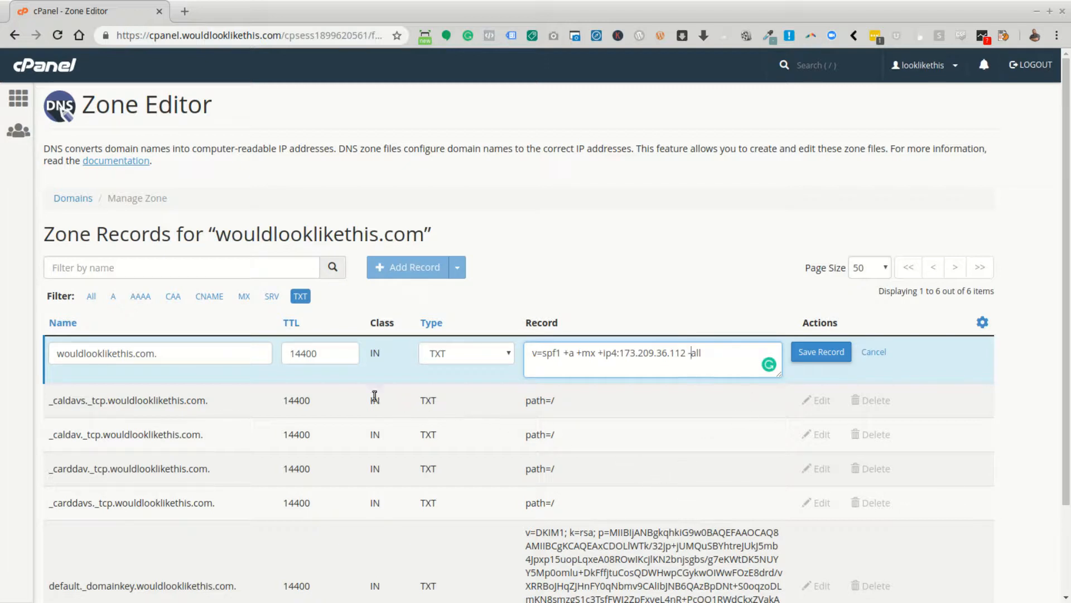
{"action": "left_click", "coordinate": [837, 359]}
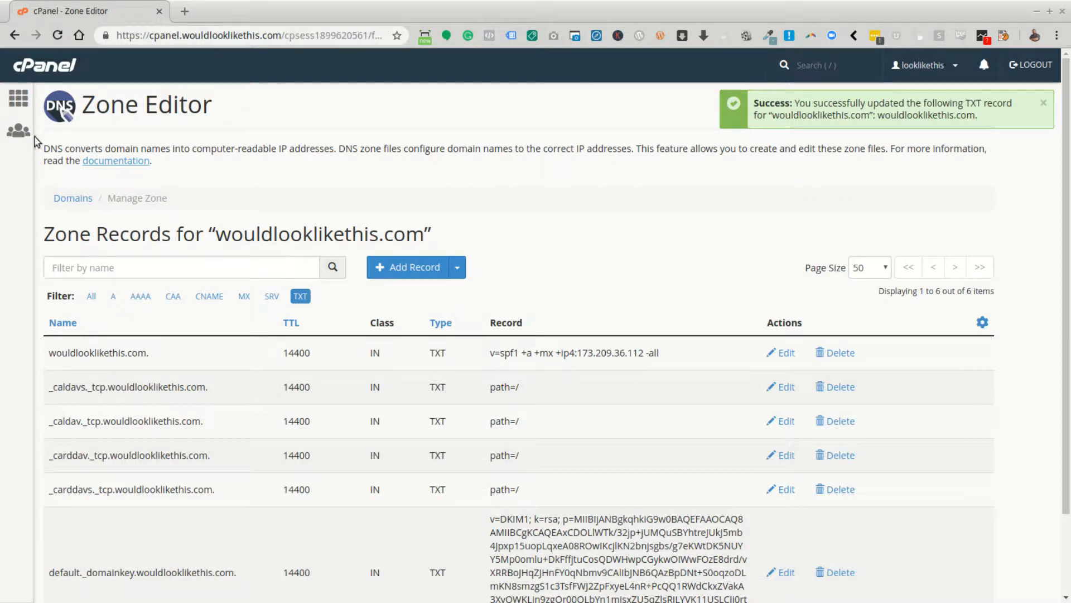
{"action": "left_click", "coordinate": [19, 99]}
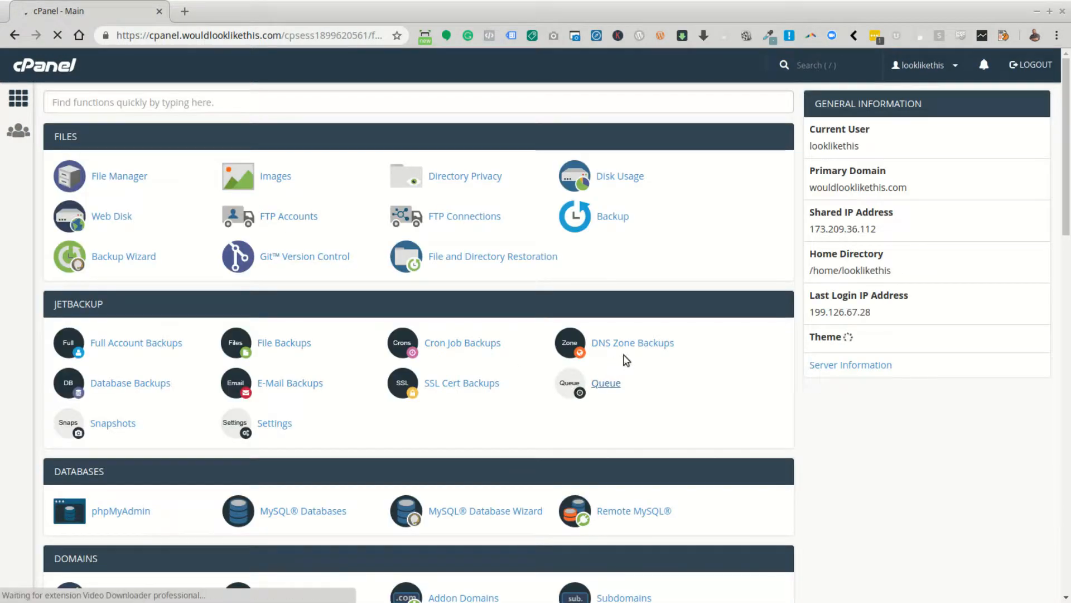
{"action": "scroll", "coordinate": [658, 359], "scroll_direction": "down", "scroll_amount": 2}
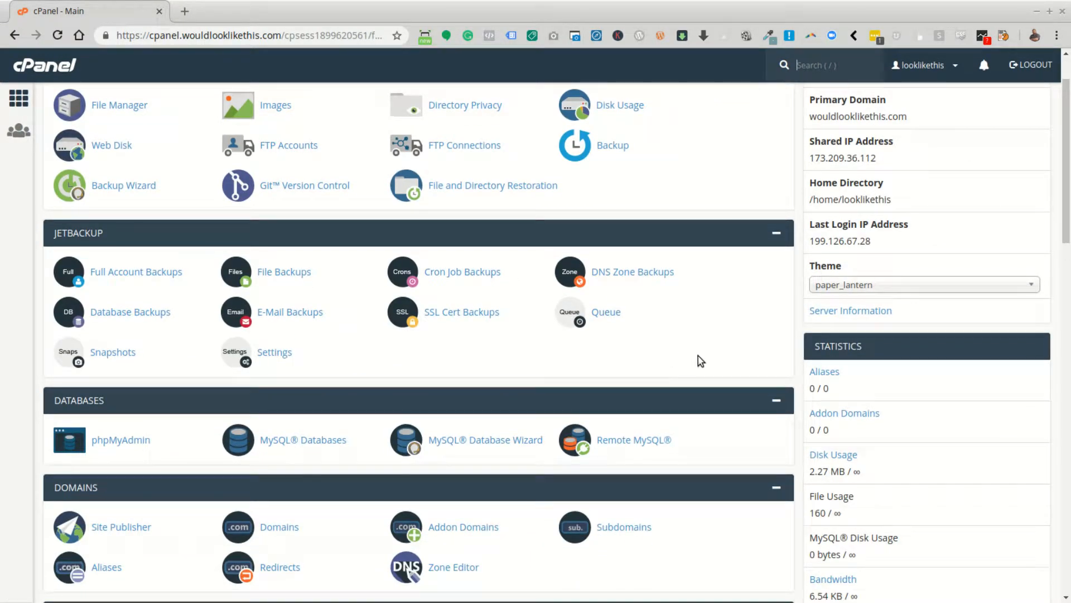
{"action": "scroll", "coordinate": [693, 277], "scroll_direction": "down", "scroll_amount": 2}
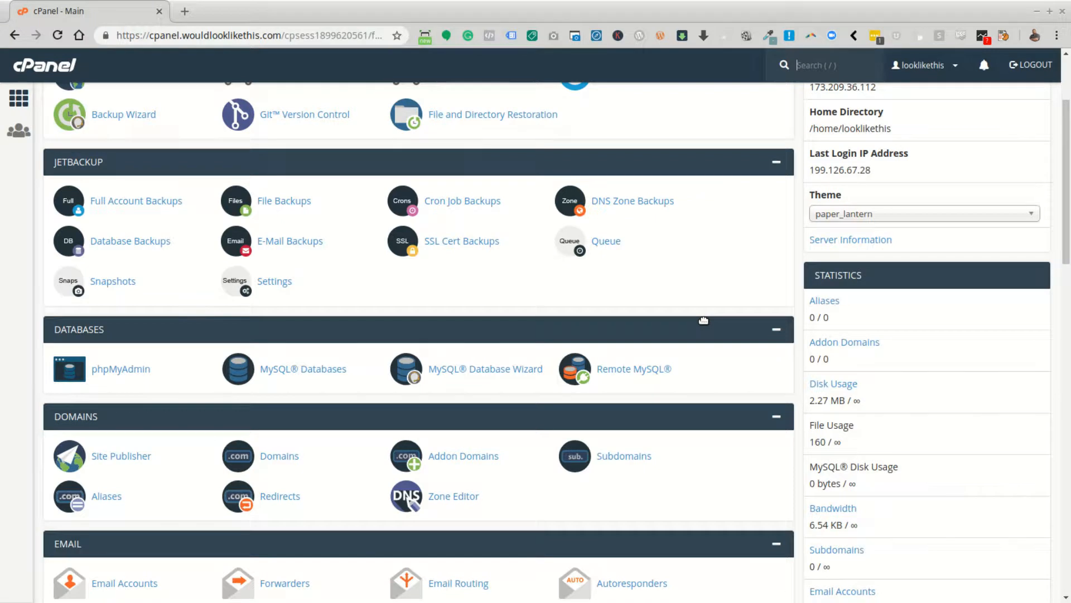
{"action": "left_click", "coordinate": [646, 366]}
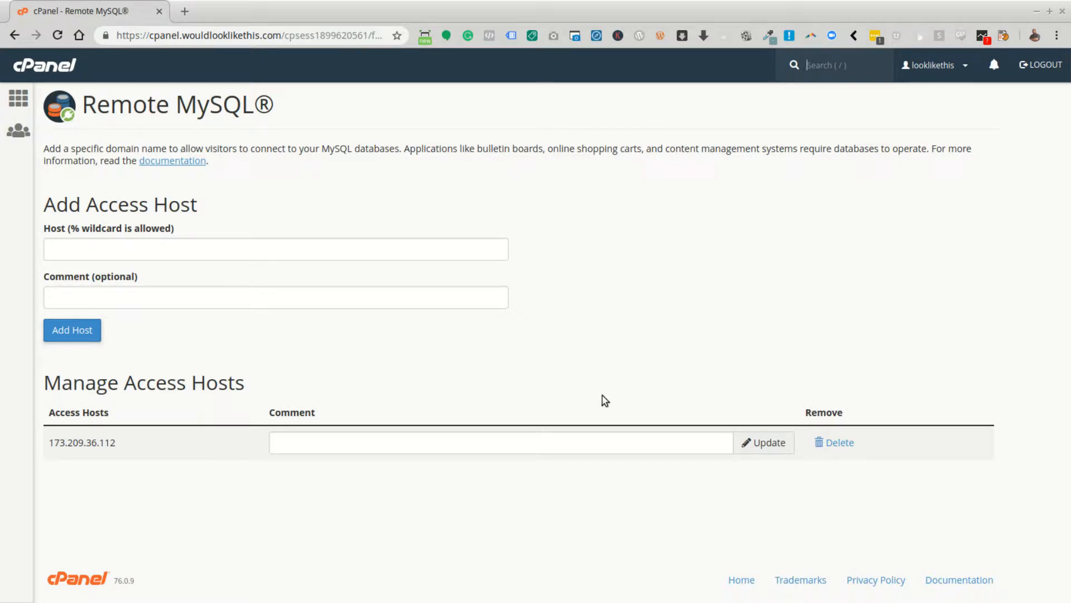
{"action": "left_click", "coordinate": [837, 442]}
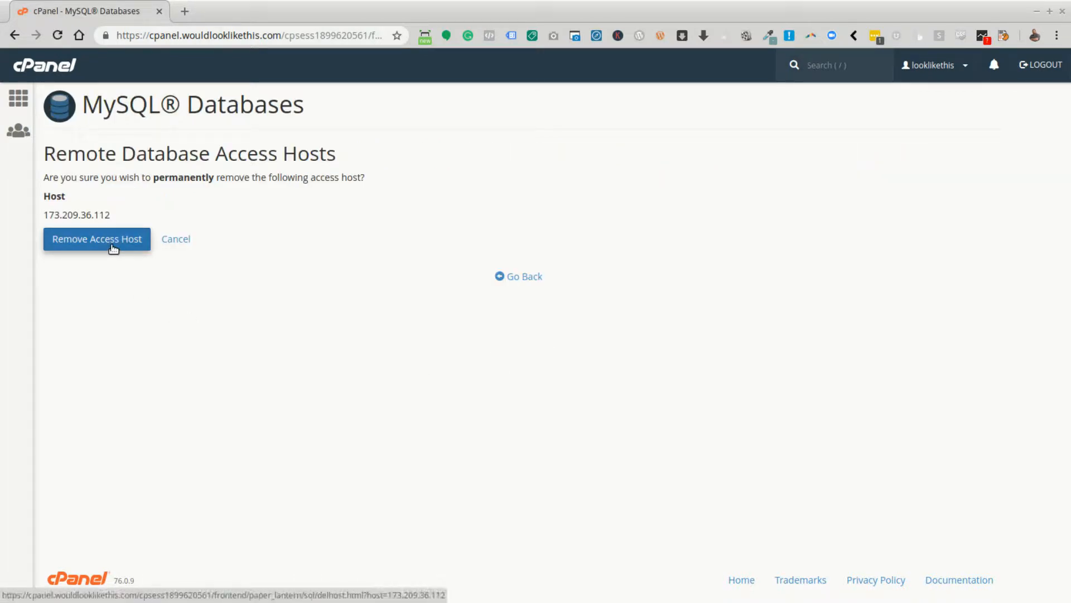
{"action": "left_click", "coordinate": [114, 248]}
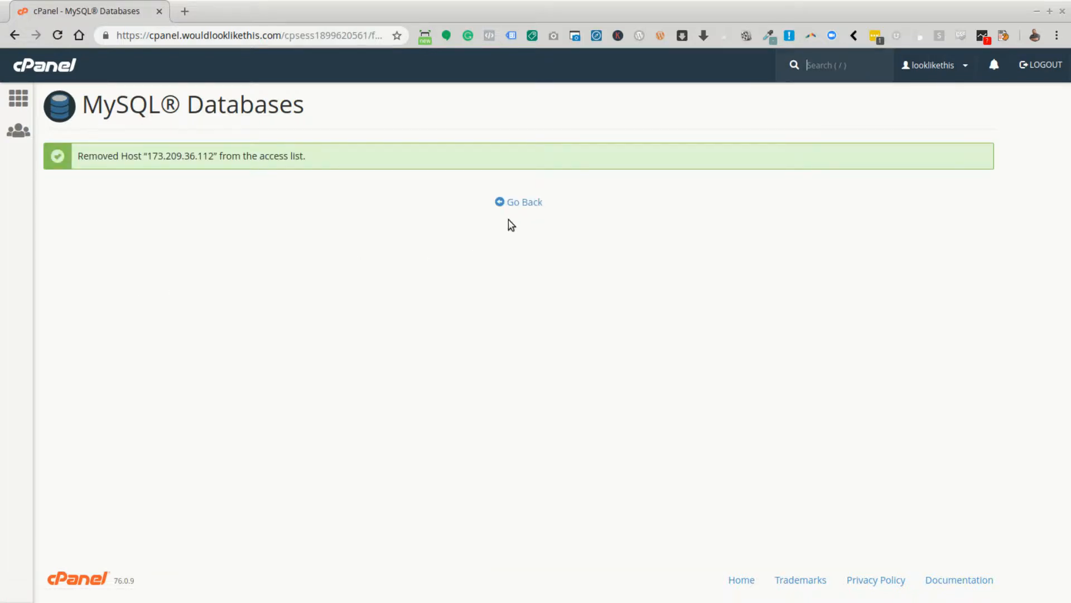
{"action": "left_click", "coordinate": [516, 203]}
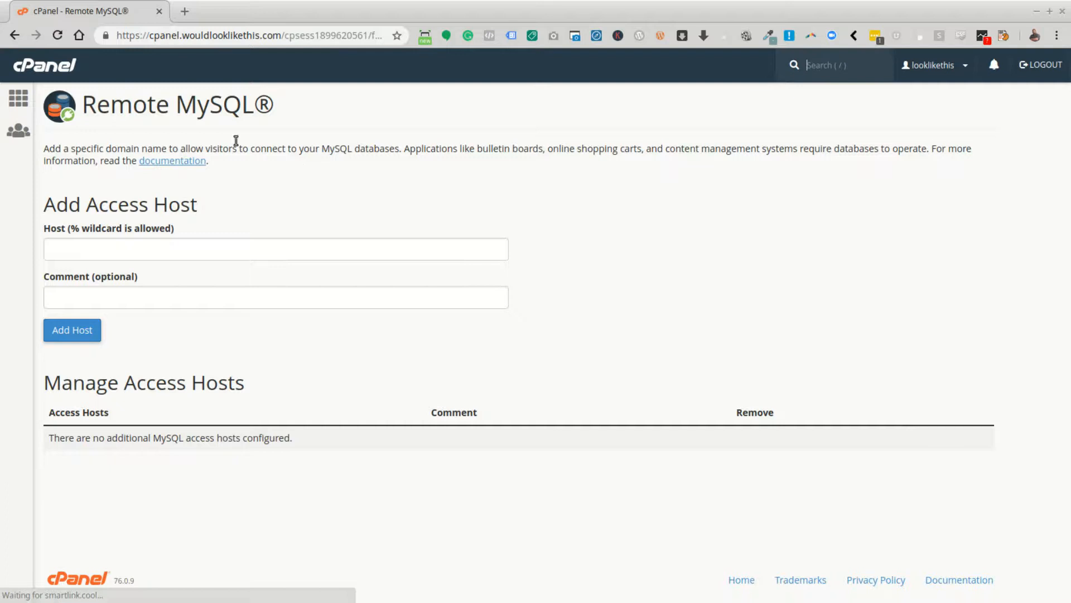
Return to the main page and examine the Files, JetBackup, Databases, Domains, Email, Metrics and Security tools
{"action": "left_click", "coordinate": [23, 99]}
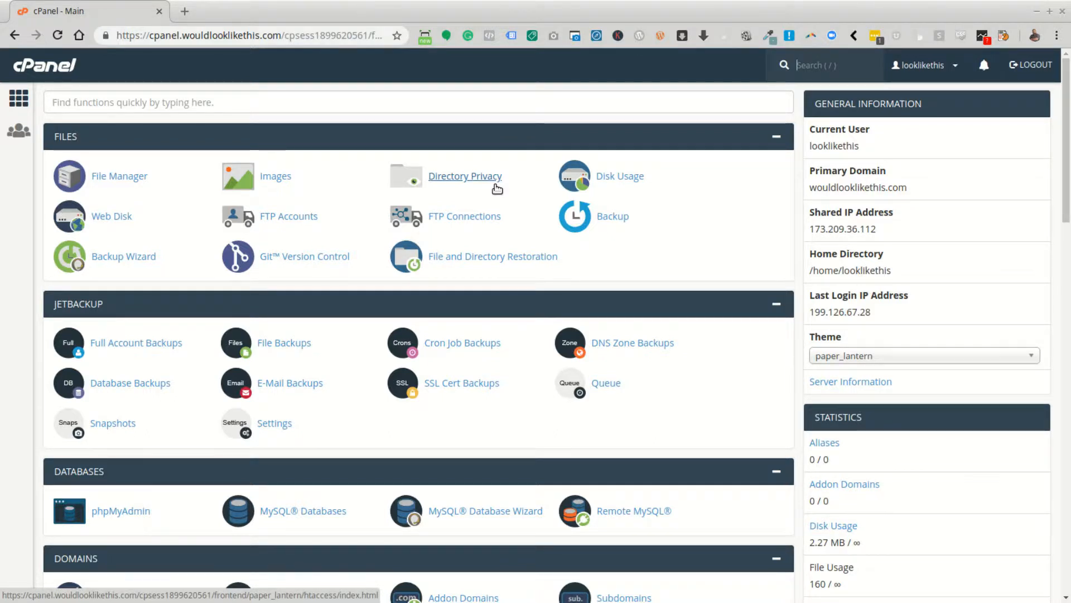
{"action": "scroll", "coordinate": [575, 277], "scroll_direction": "down", "scroll_amount": 1}
{"action": "scroll", "coordinate": [574, 276], "scroll_direction": "down", "scroll_amount": 2}
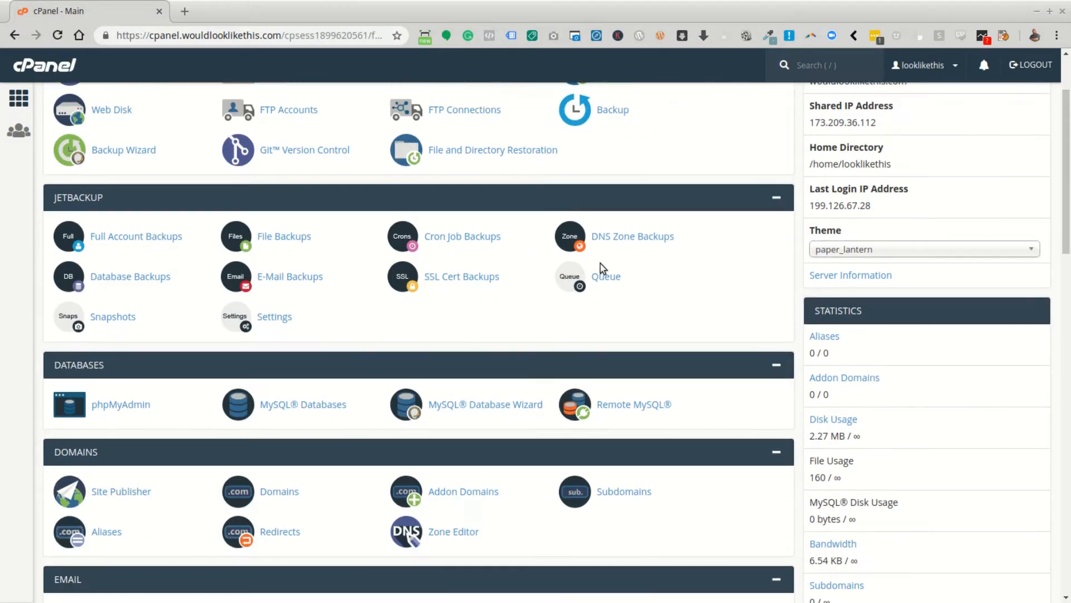
{"action": "scroll", "coordinate": [611, 265], "scroll_direction": "up", "scroll_amount": 2}
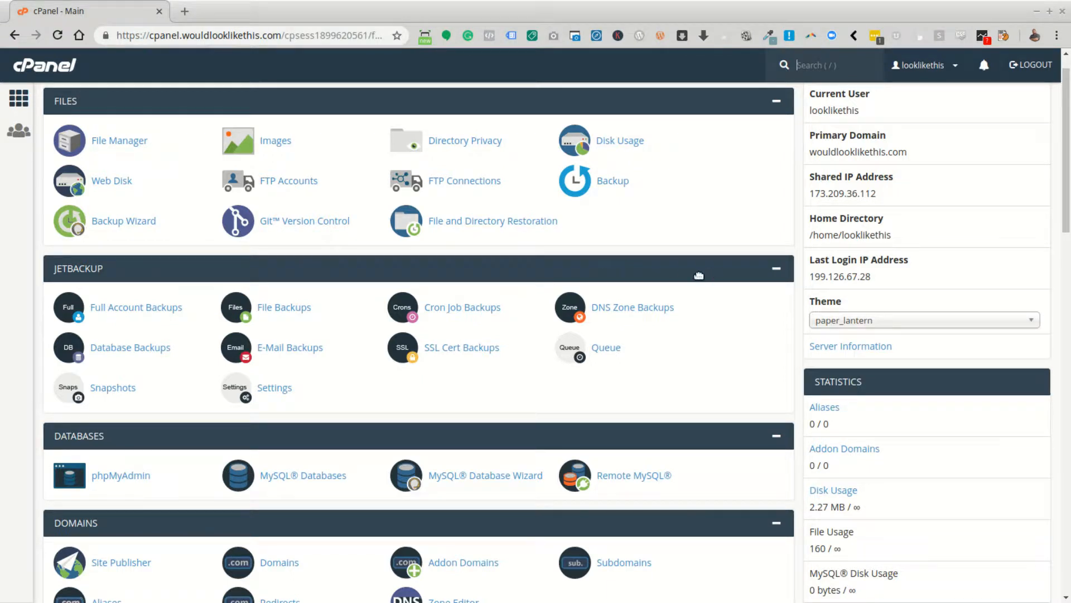
{"action": "scroll", "coordinate": [698, 279], "scroll_direction": "down", "scroll_amount": 3}
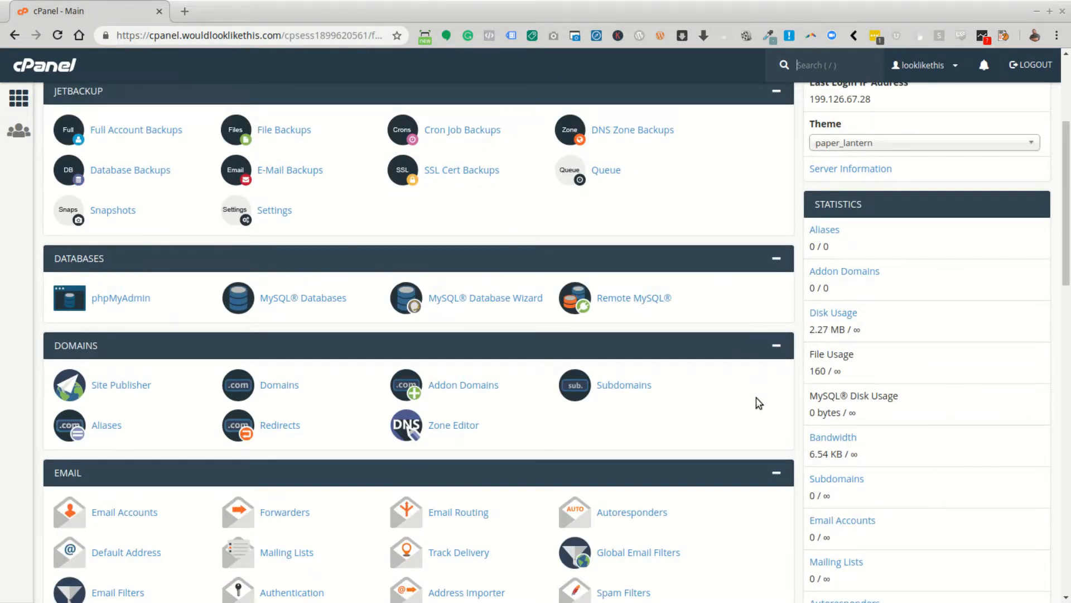
{"action": "scroll", "coordinate": [754, 421], "scroll_direction": "down", "scroll_amount": 1}
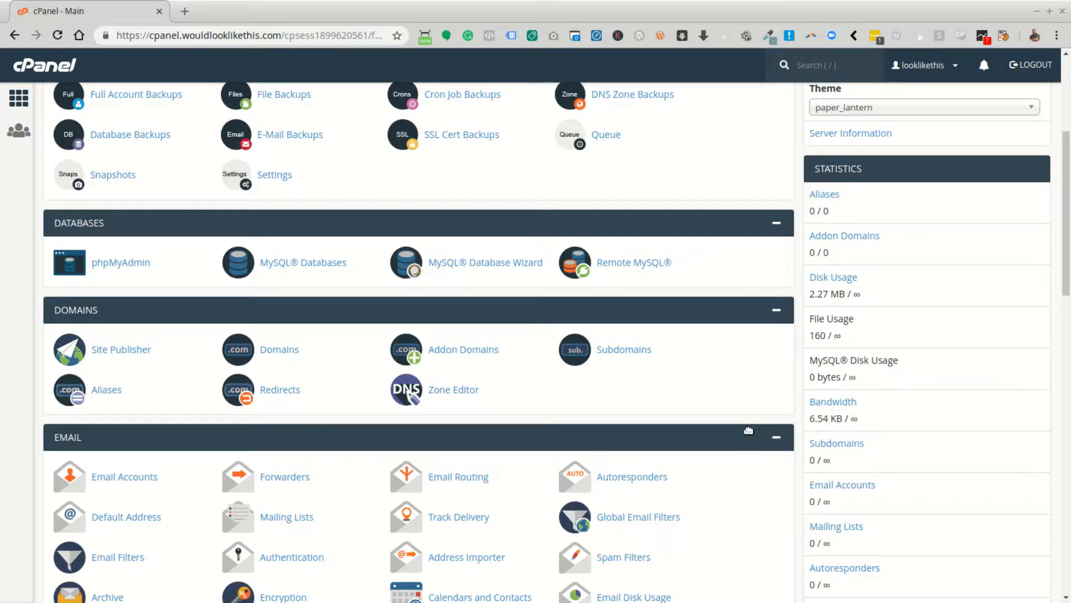
{"action": "scroll", "coordinate": [670, 415], "scroll_direction": "down", "scroll_amount": 3}
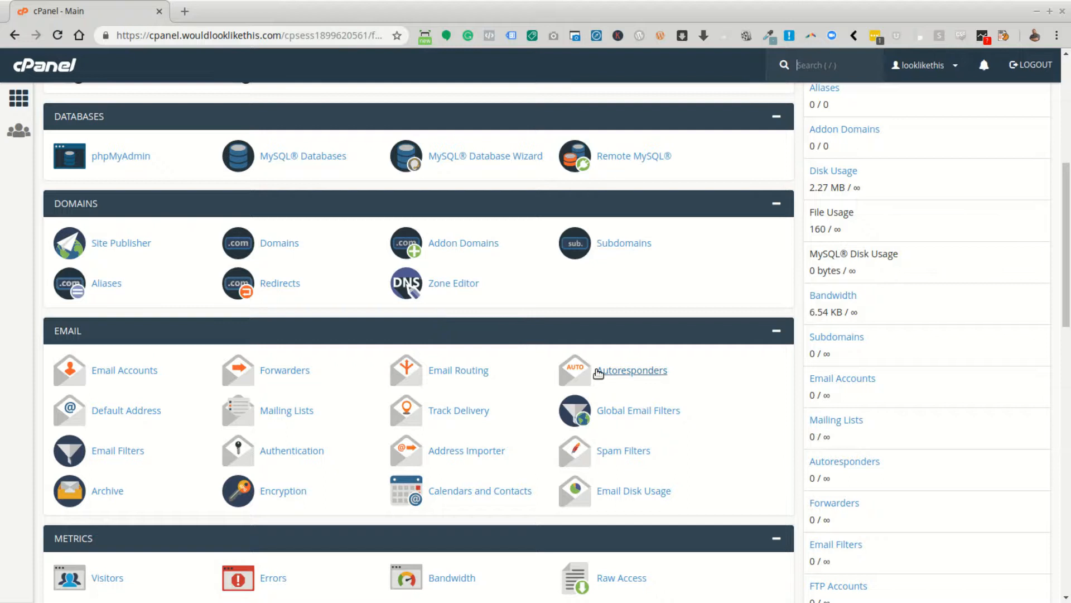
{"action": "scroll", "coordinate": [749, 378], "scroll_direction": "down", "scroll_amount": 1}
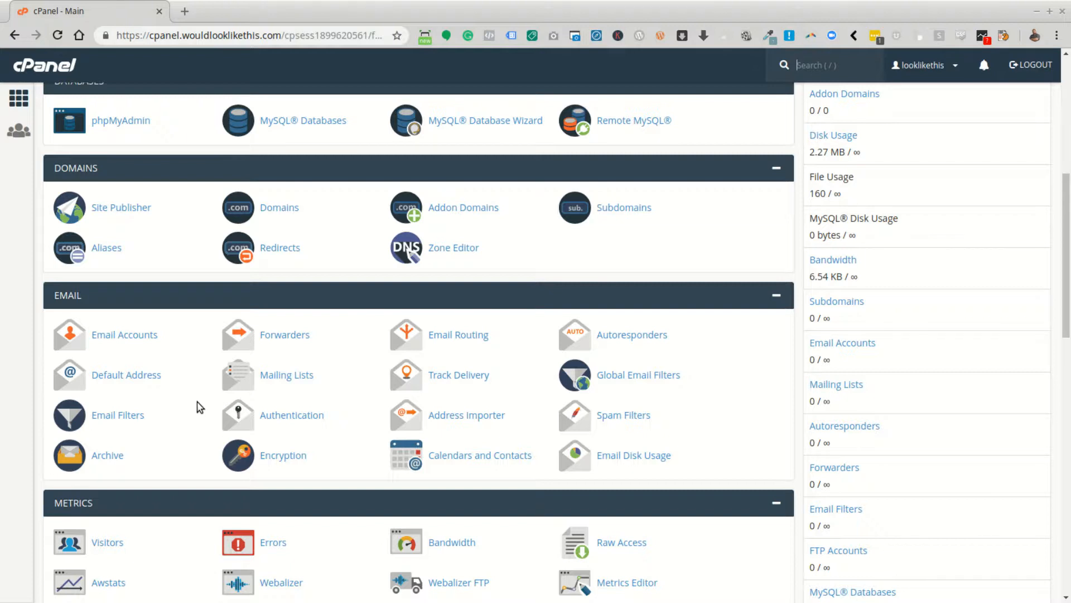
{"action": "scroll", "coordinate": [390, 380], "scroll_direction": "down", "scroll_amount": 2}
{"action": "scroll", "coordinate": [371, 379], "scroll_direction": "down", "scroll_amount": 1}
{"action": "scroll", "coordinate": [371, 379], "scroll_direction": "down", "scroll_amount": 4}
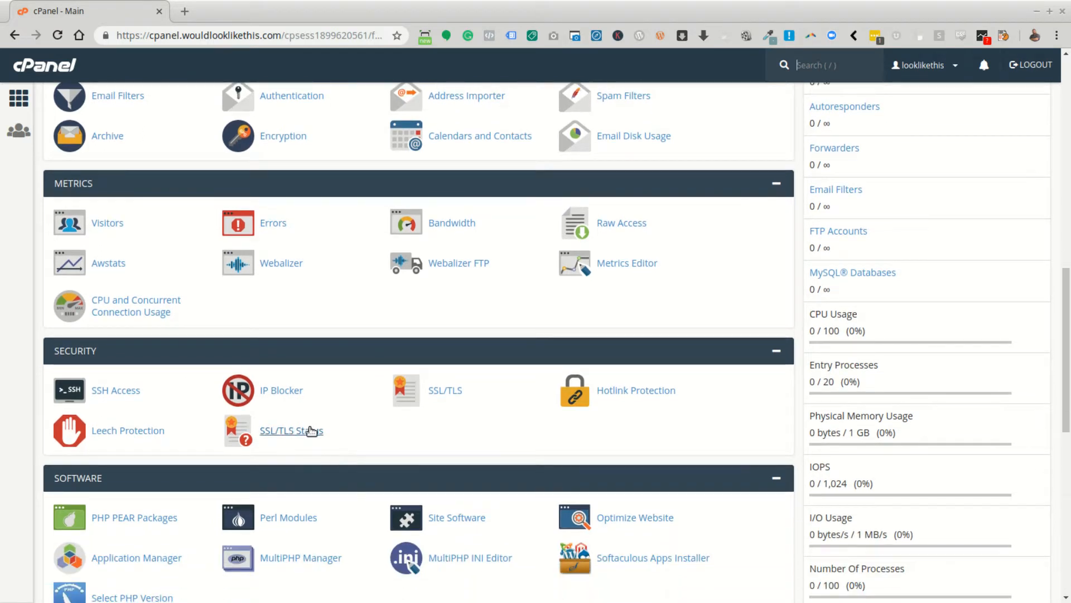
Open SSL/TLS Status and review the AutoSSL certificate status and expiry of the listed domains
{"action": "left_click", "coordinate": [273, 433]}
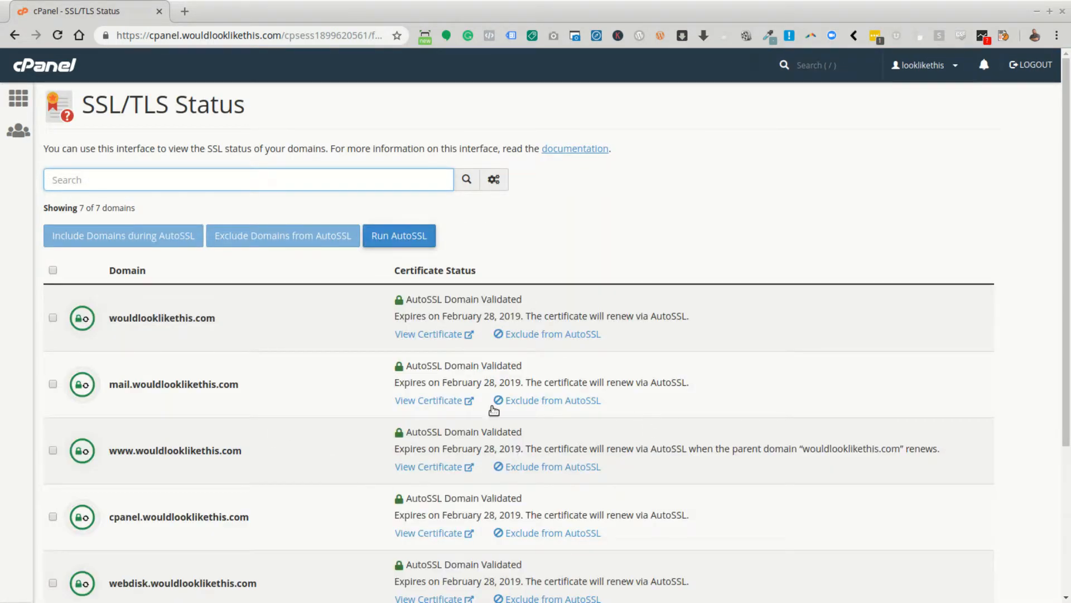
{"action": "scroll", "coordinate": [462, 332], "scroll_direction": "down", "scroll_amount": 1}
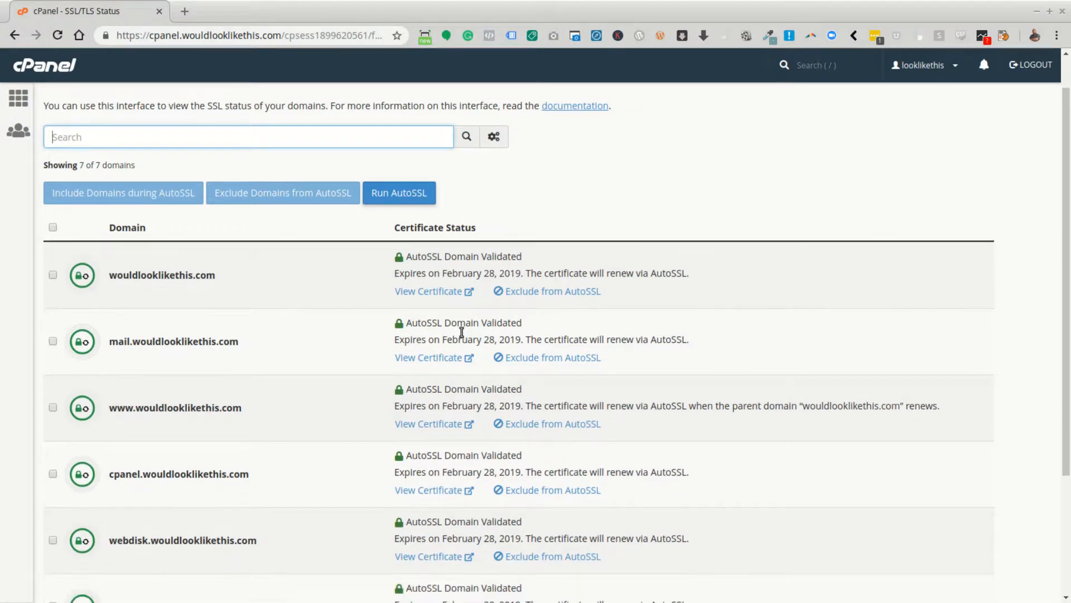
{"action": "scroll", "coordinate": [461, 332], "scroll_direction": "down", "scroll_amount": 3}
{"action": "scroll", "coordinate": [262, 242], "scroll_direction": "up", "scroll_amount": 3}
{"action": "scroll", "coordinate": [462, 308], "scroll_direction": "down", "scroll_amount": 1}
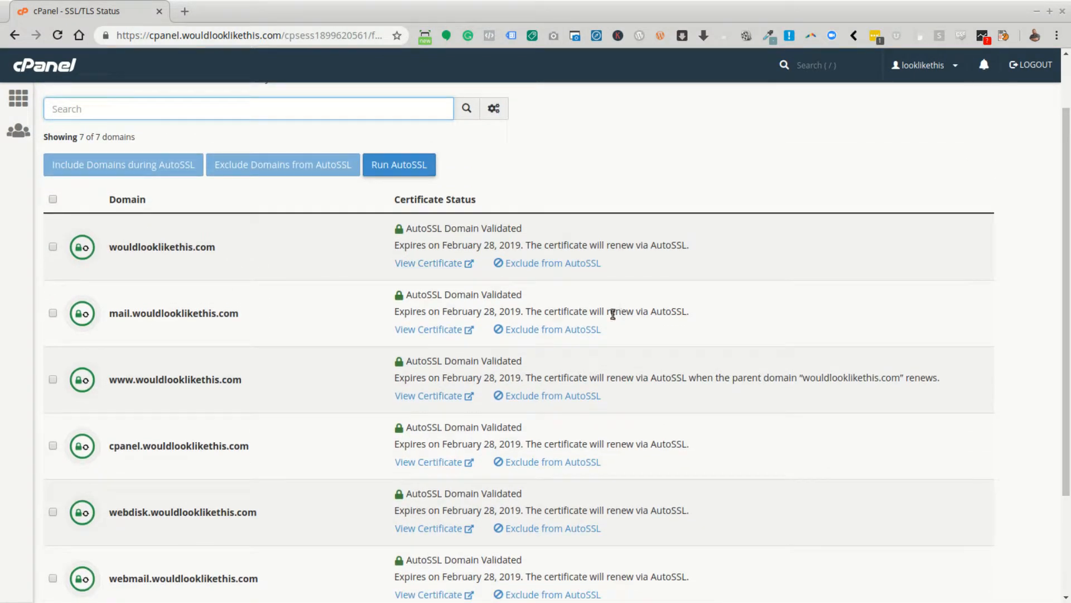
View the certificate of mail.wouldlooklikethis.com and examine its details under Manage Installed SSL Websites
{"action": "left_click", "coordinate": [458, 332]}
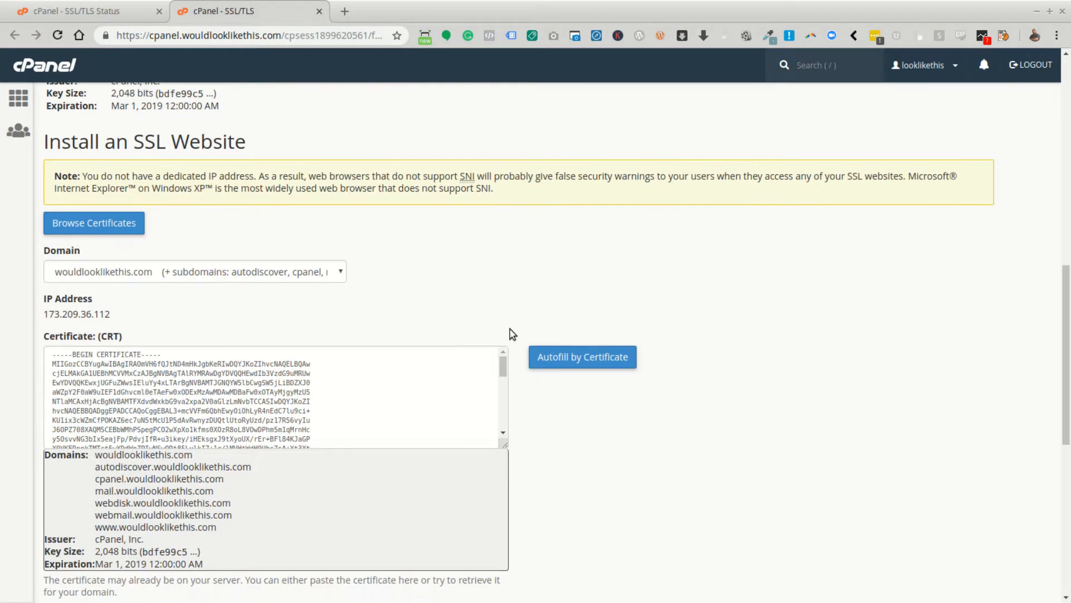
{"action": "scroll", "coordinate": [459, 289], "scroll_direction": "up", "scroll_amount": 10}
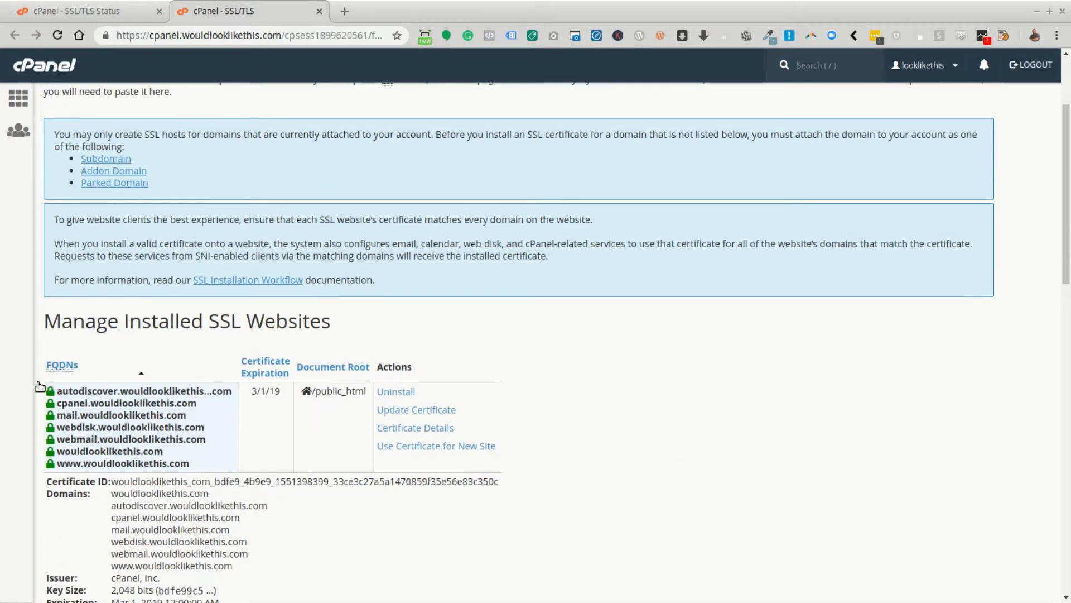
{"action": "left_click", "coordinate": [426, 428]}
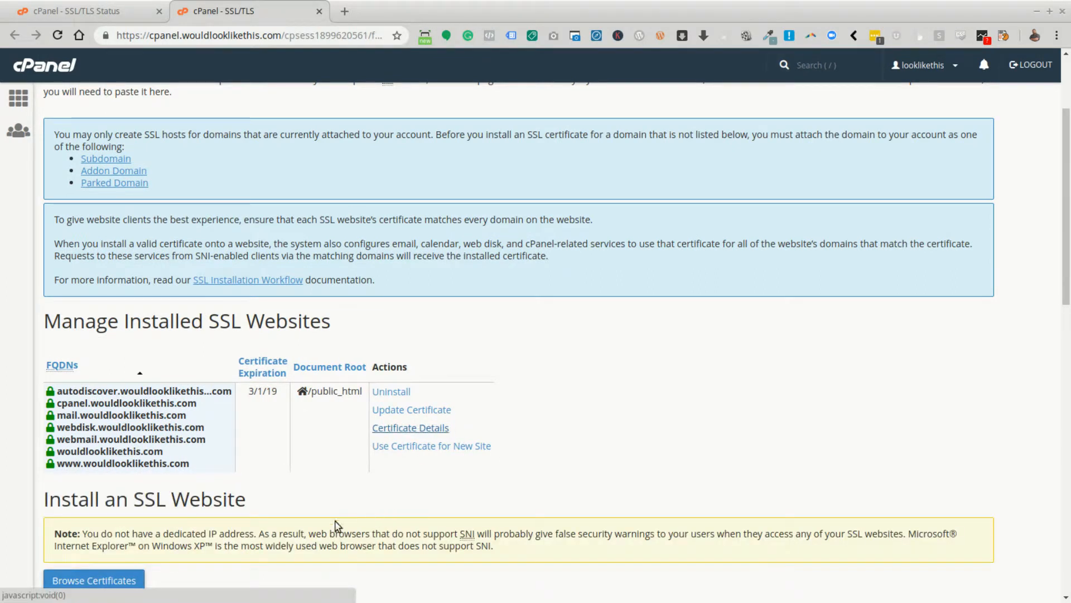
{"action": "scroll", "coordinate": [337, 525], "scroll_direction": "down", "scroll_amount": 1}
{"action": "scroll", "coordinate": [405, 342], "scroll_direction": "down", "scroll_amount": 1}
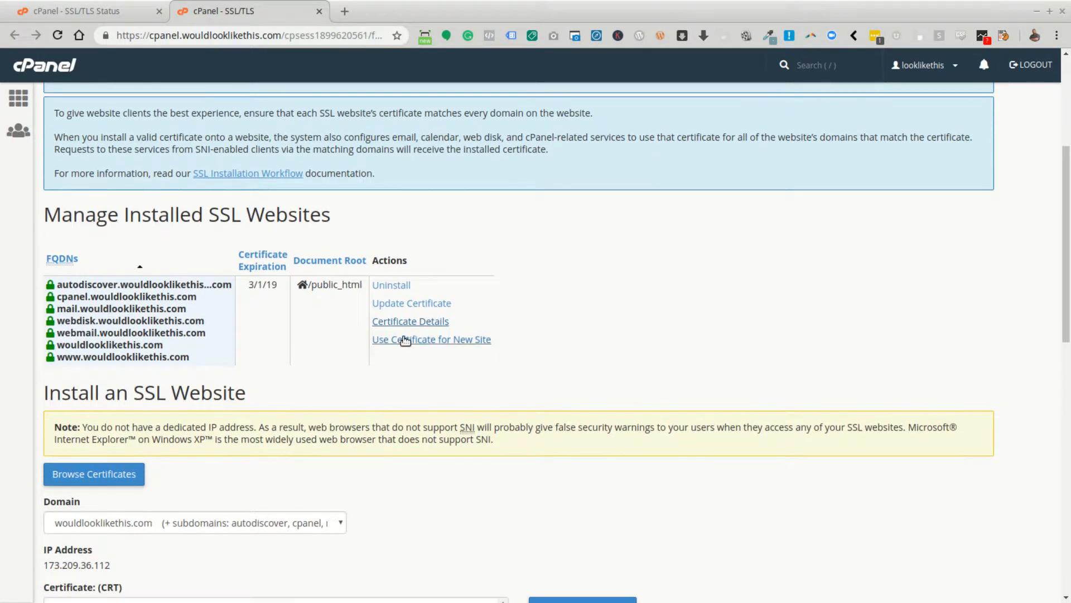
{"action": "scroll", "coordinate": [405, 342], "scroll_direction": "down", "scroll_amount": 1}
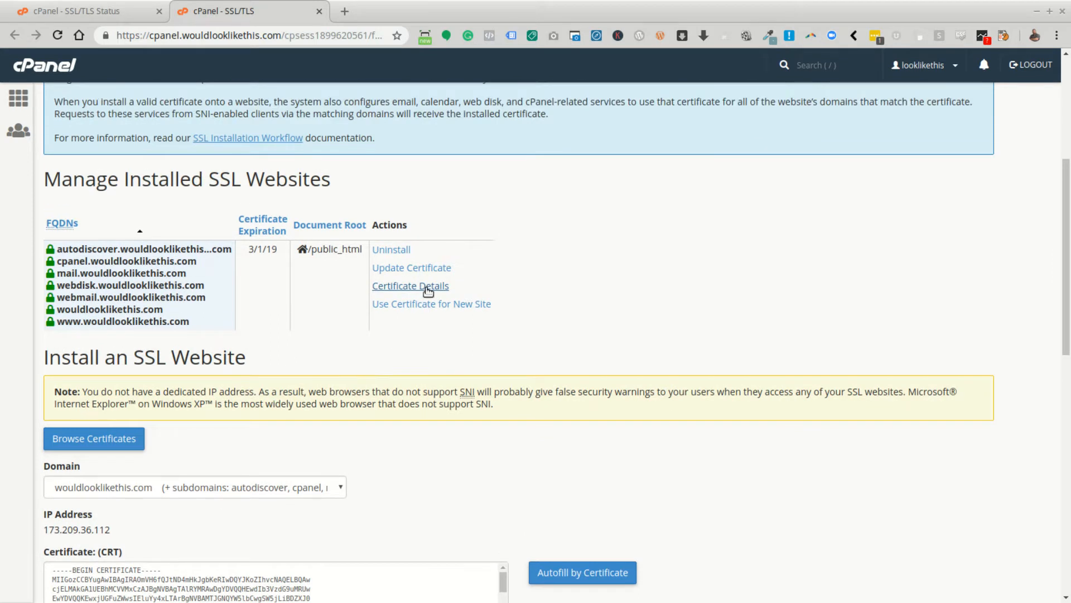
{"action": "left_click", "coordinate": [428, 289]}
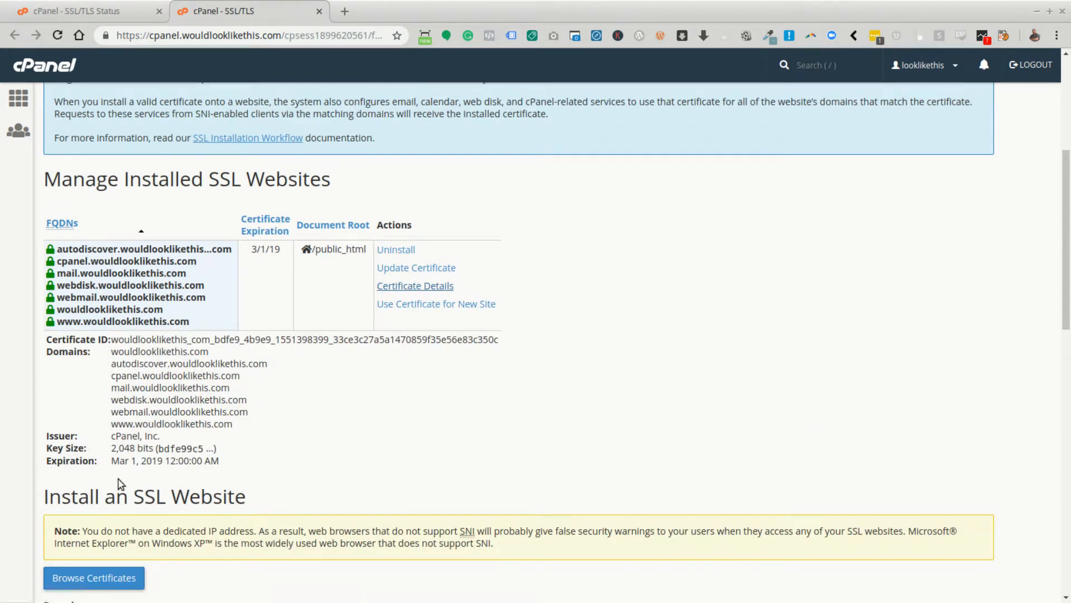
{"action": "scroll", "coordinate": [366, 403], "scroll_direction": "up", "scroll_amount": 5}
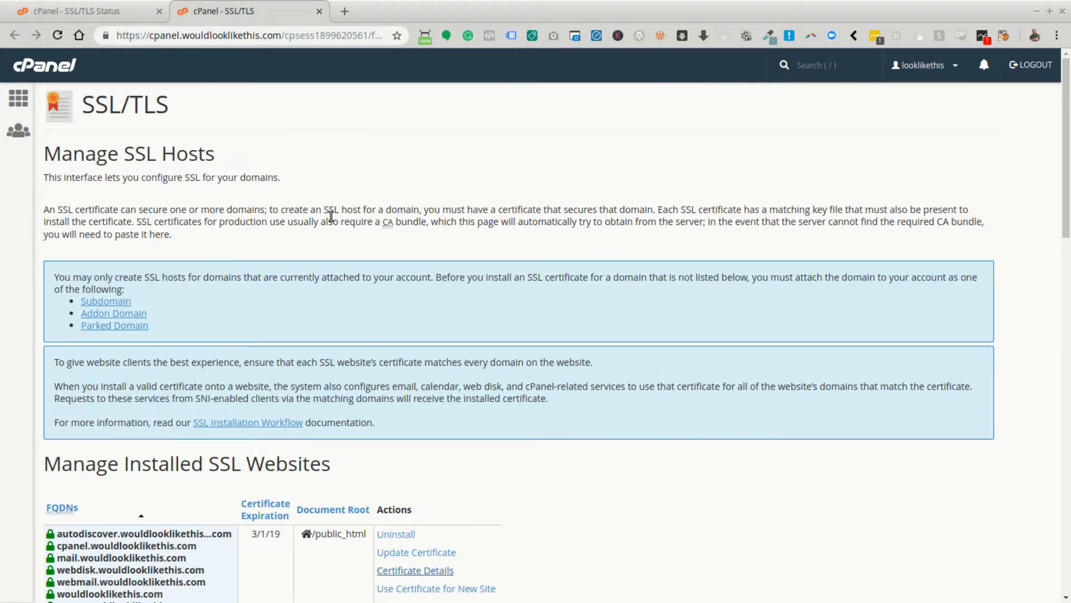
Return to the main page and examine the Security, Software, Advanced, Preferences and Softaculous Apps Installer sections
{"action": "left_click", "coordinate": [19, 98]}
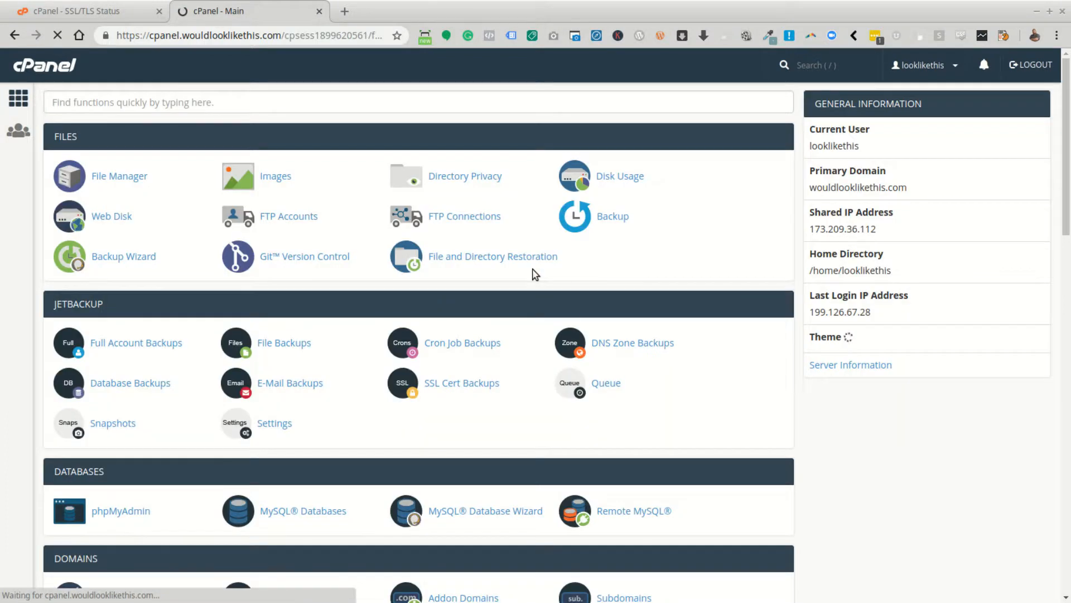
{"action": "scroll", "coordinate": [534, 273], "scroll_direction": "down", "scroll_amount": 10}
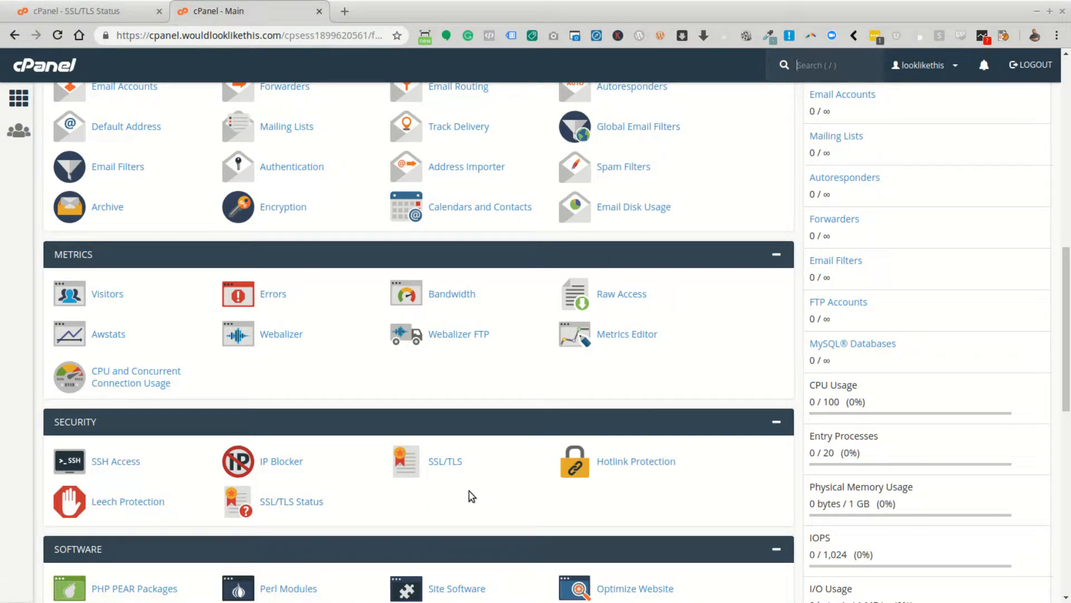
{"action": "key", "text": "/"}
{"action": "scroll", "coordinate": [318, 445], "scroll_direction": "down", "scroll_amount": 5}
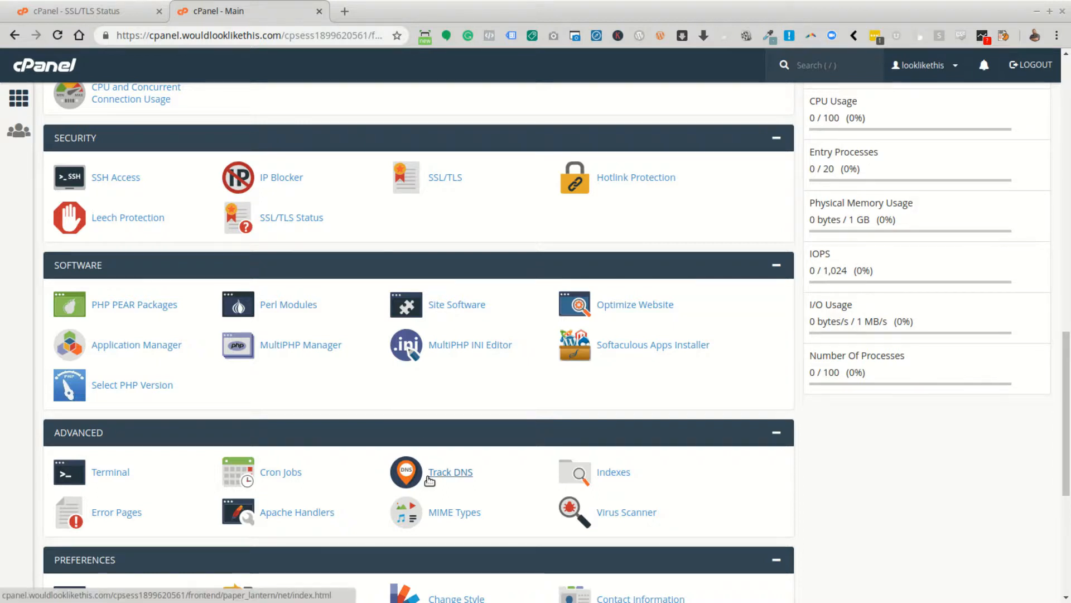
{"action": "scroll", "coordinate": [597, 343], "scroll_direction": "down", "scroll_amount": 1}
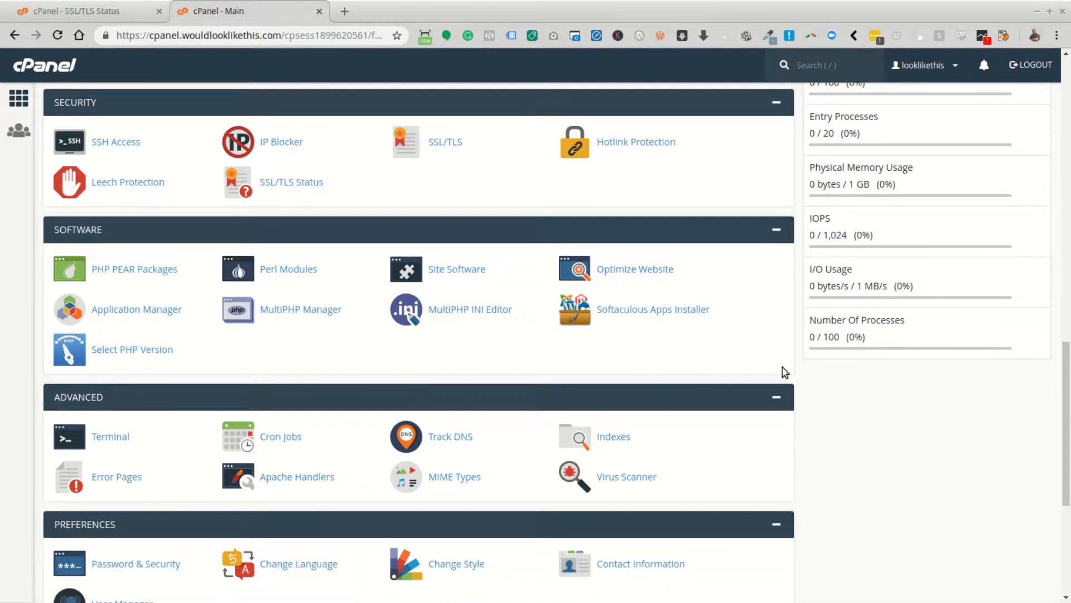
{"action": "scroll", "coordinate": [686, 363], "scroll_direction": "down", "scroll_amount": 2}
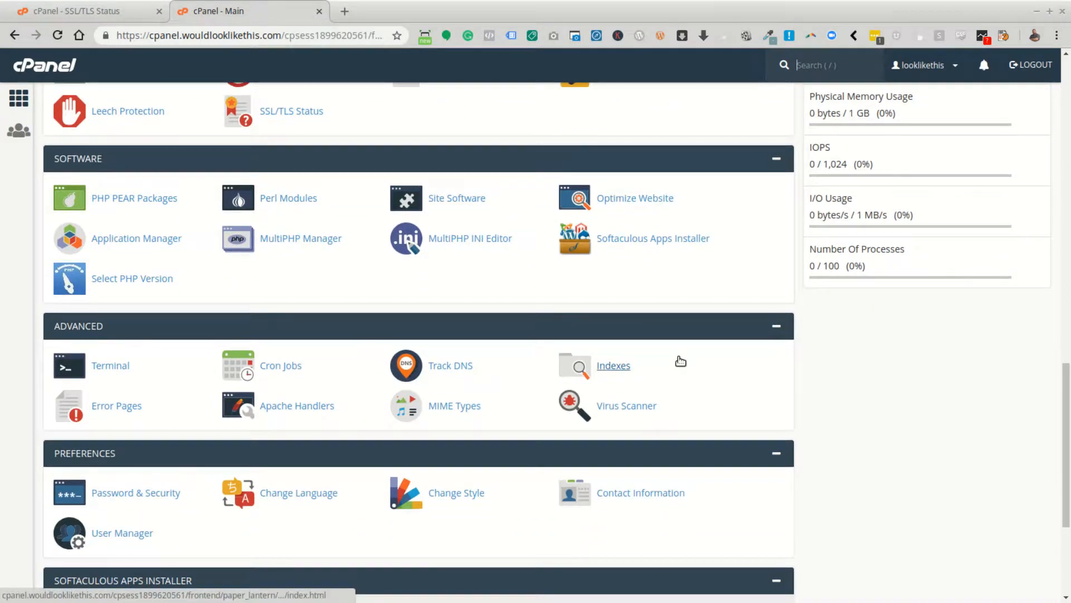
{"action": "scroll", "coordinate": [684, 368], "scroll_direction": "down", "scroll_amount": 5}
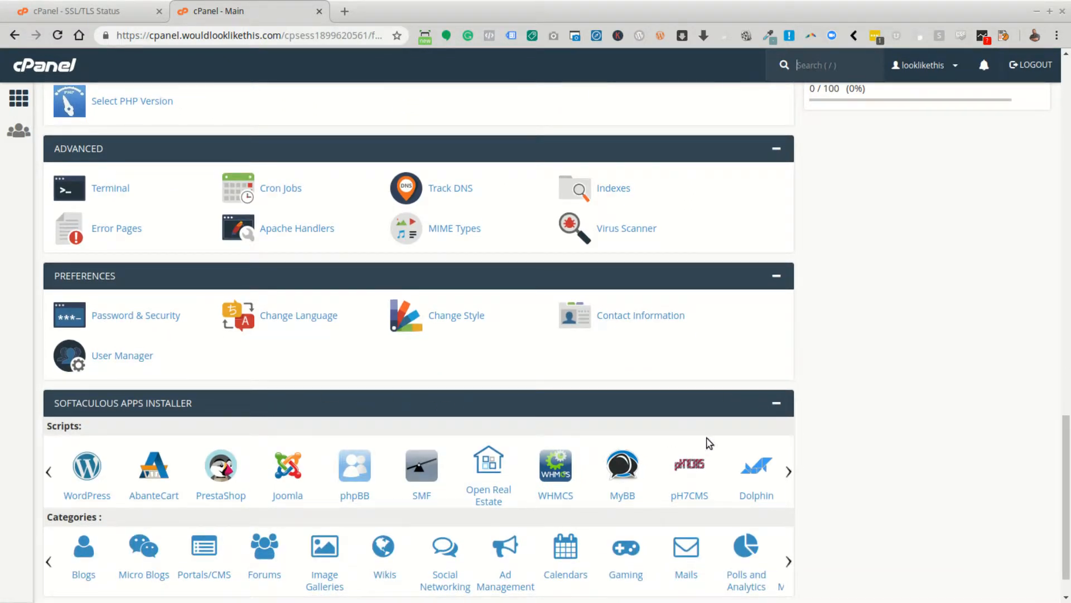
{"action": "scroll", "coordinate": [707, 438], "scroll_direction": "up", "scroll_amount": 8}
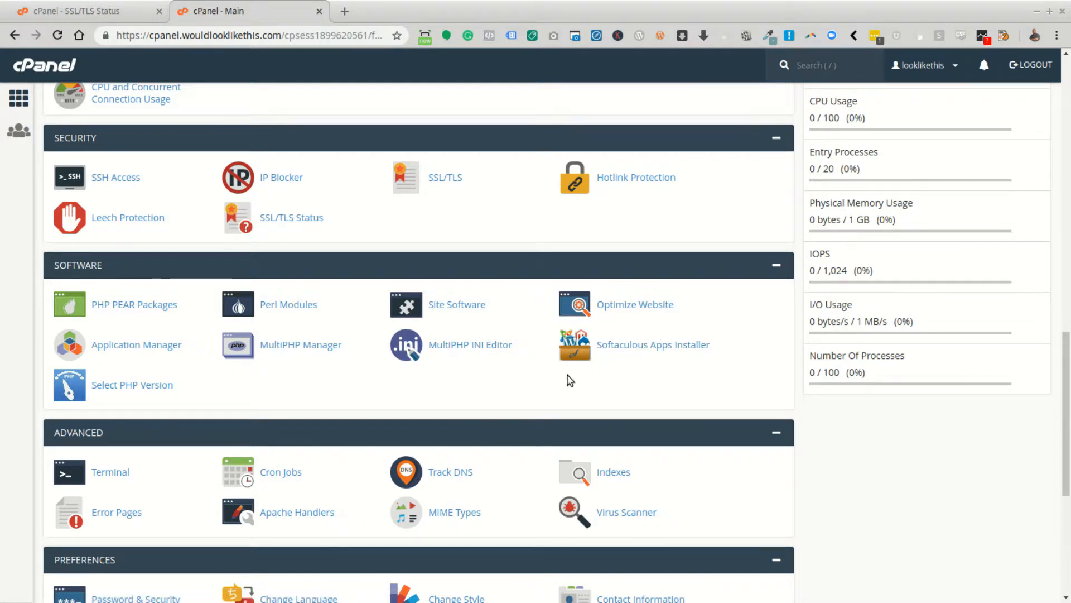
{"action": "scroll", "coordinate": [477, 390], "scroll_direction": "down", "scroll_amount": 2}
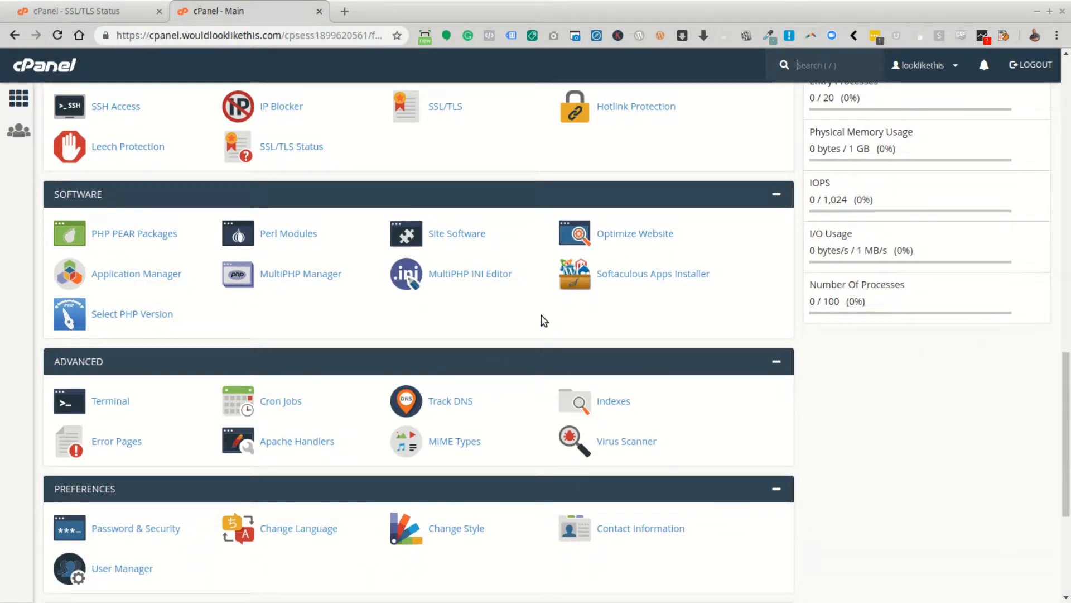
{"action": "scroll", "coordinate": [543, 323], "scroll_direction": "up", "scroll_amount": 10}
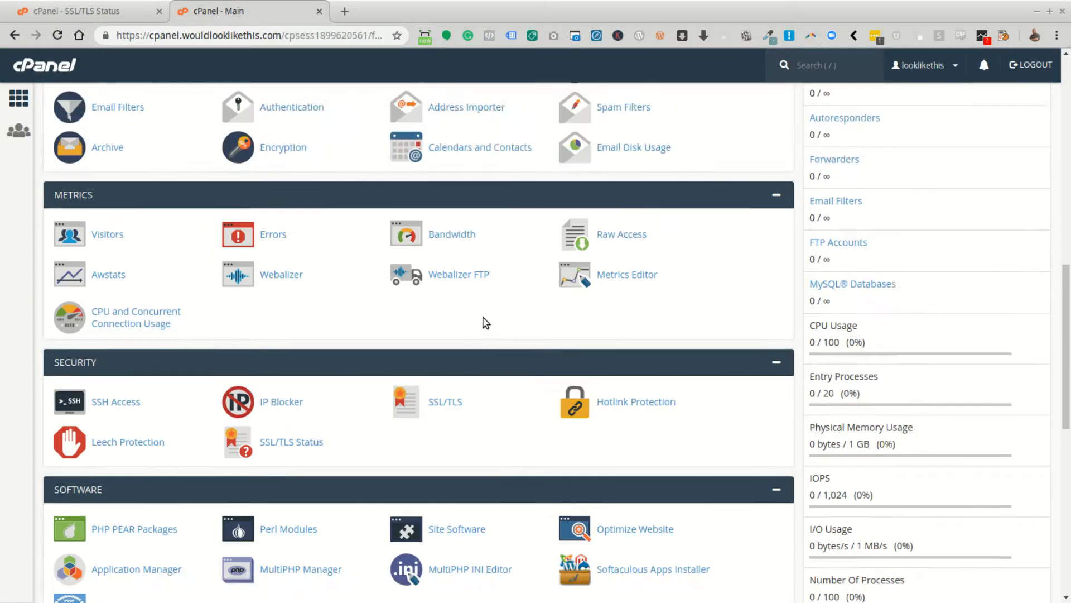
{"action": "scroll", "coordinate": [438, 310], "scroll_direction": "up", "scroll_amount": 6}
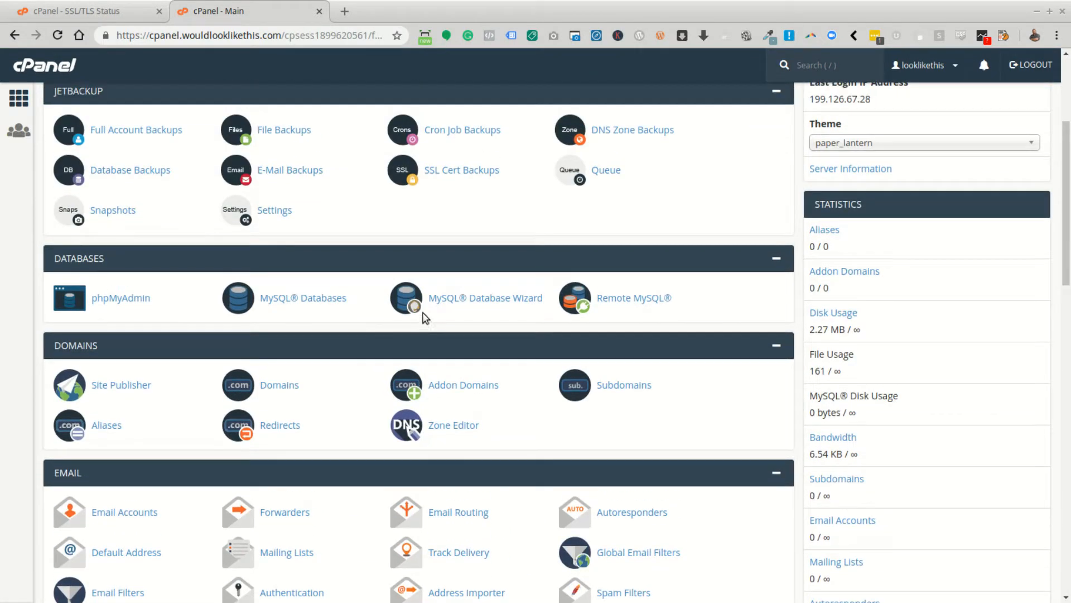
{"action": "scroll", "coordinate": [423, 316], "scroll_direction": "up", "scroll_amount": 3}
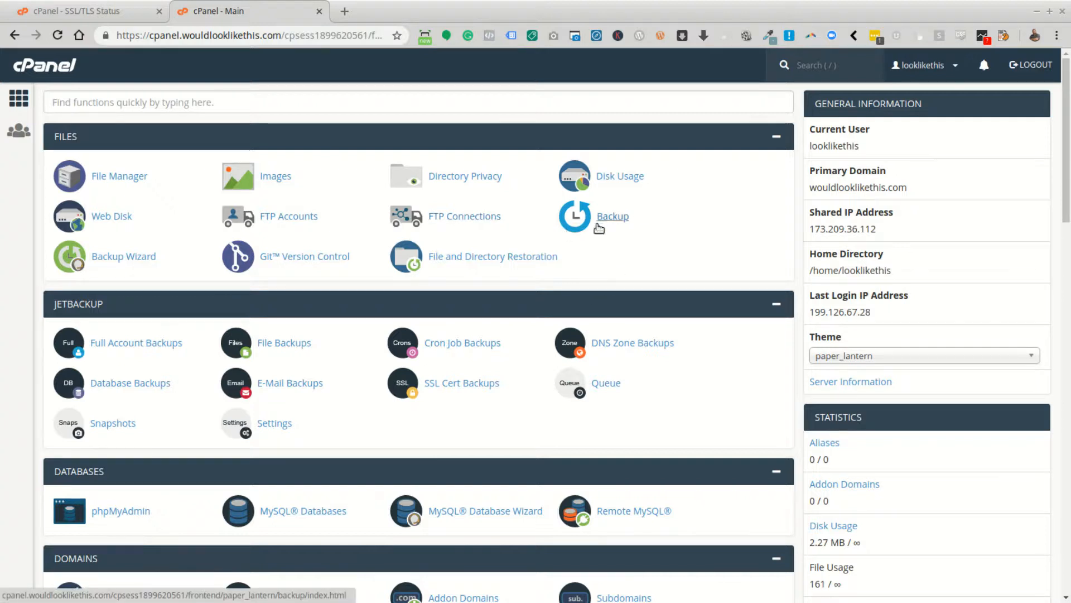
Look at the full and partial backup choices in the Backup Wizard, and return to the main page
{"action": "left_click", "coordinate": [132, 257]}
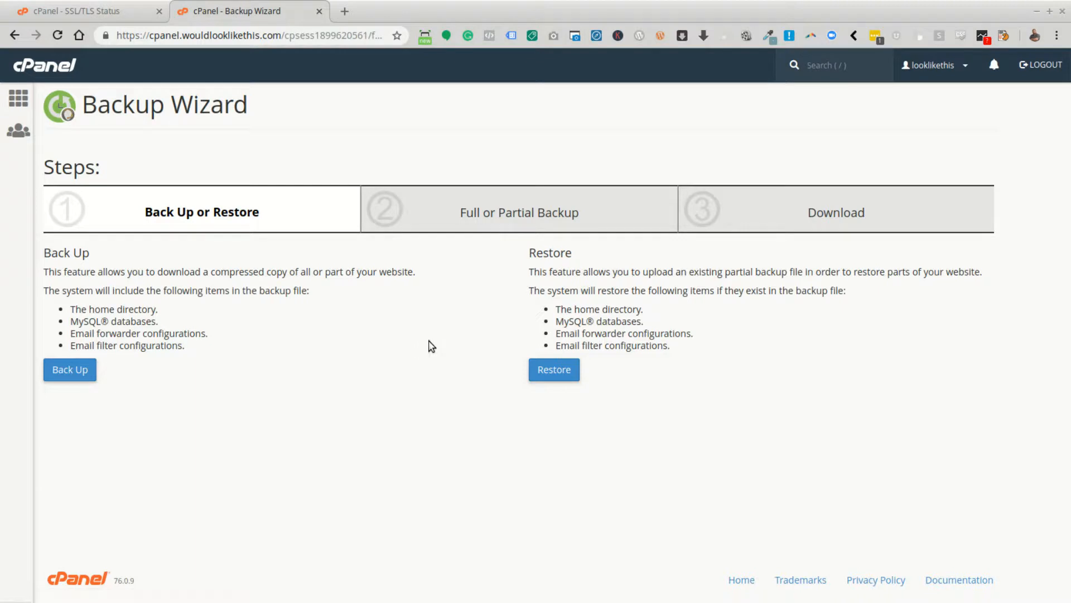
{"action": "left_click", "coordinate": [71, 372]}
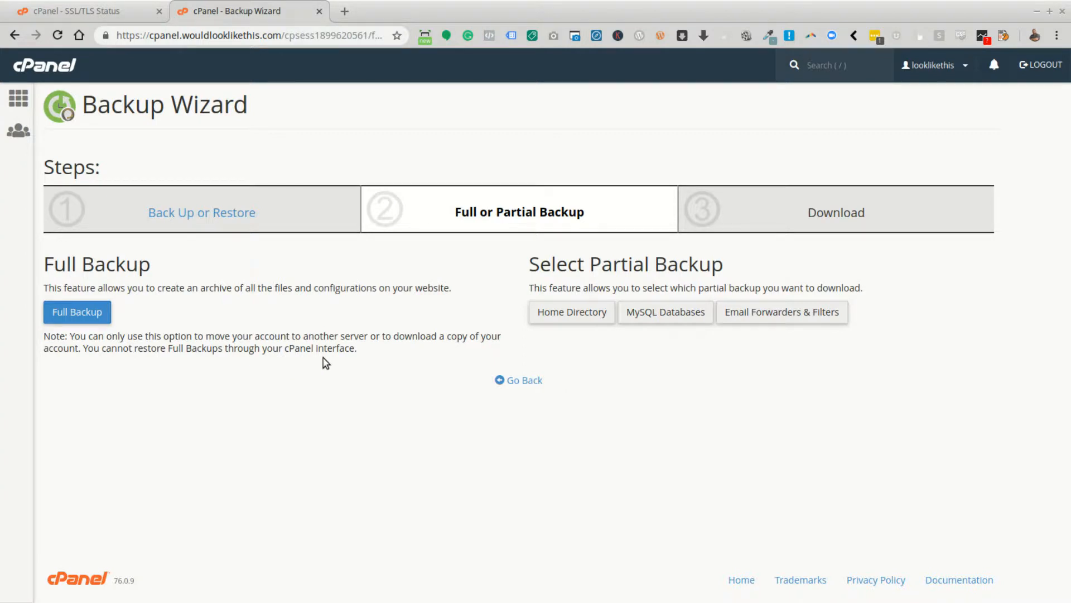
{"action": "left_click", "coordinate": [19, 99]}
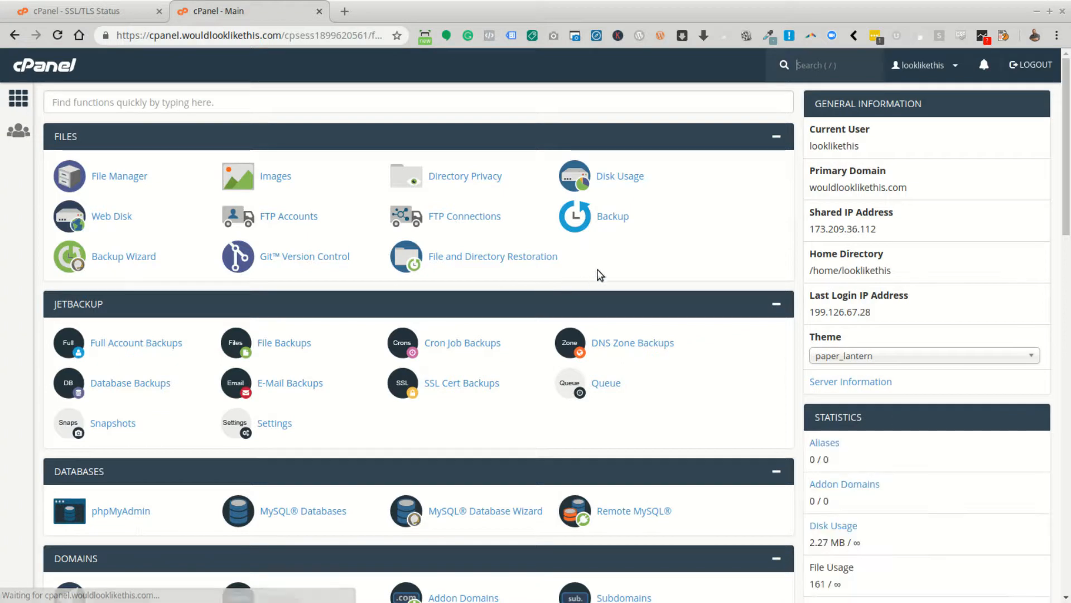
Review the full, account and partial backup and restore options on the Backup page, and return to the main page
{"action": "left_click", "coordinate": [572, 224]}
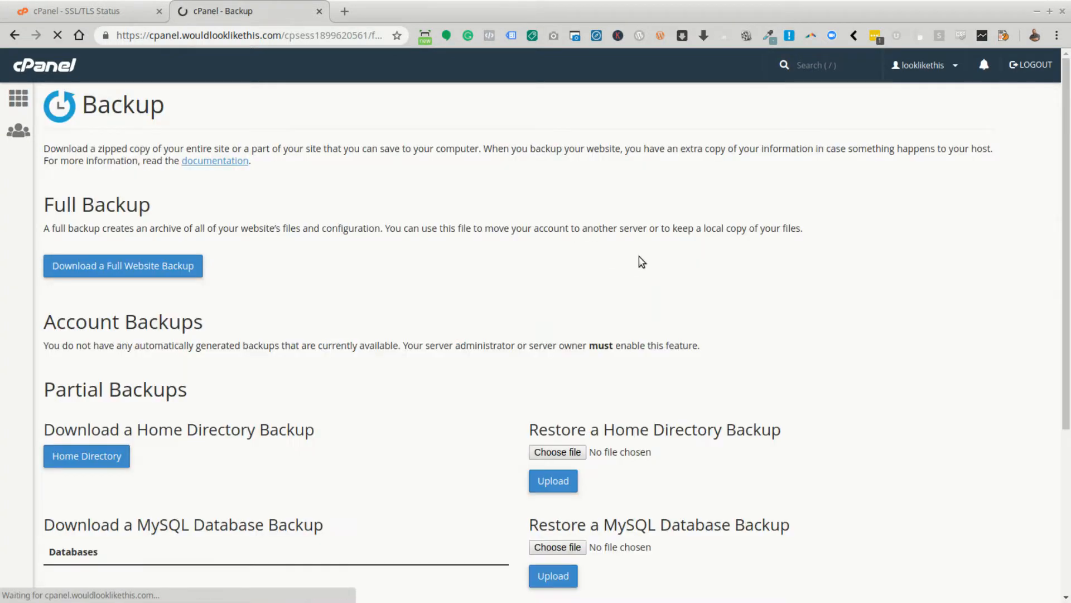
{"action": "scroll", "coordinate": [419, 314], "scroll_direction": "down", "scroll_amount": 3}
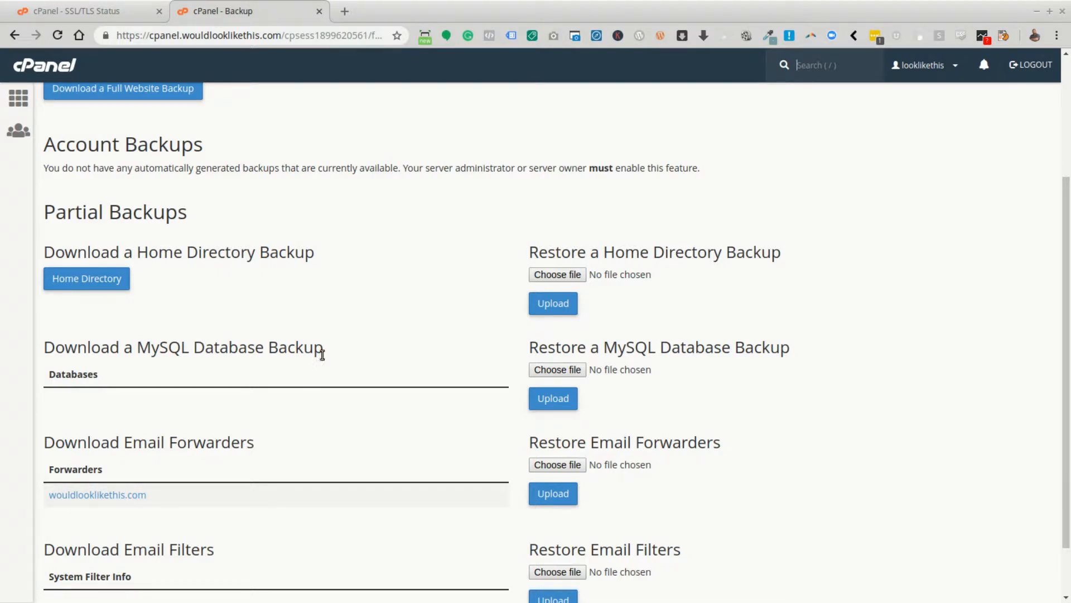
{"action": "scroll", "coordinate": [361, 334], "scroll_direction": "up", "scroll_amount": 3}
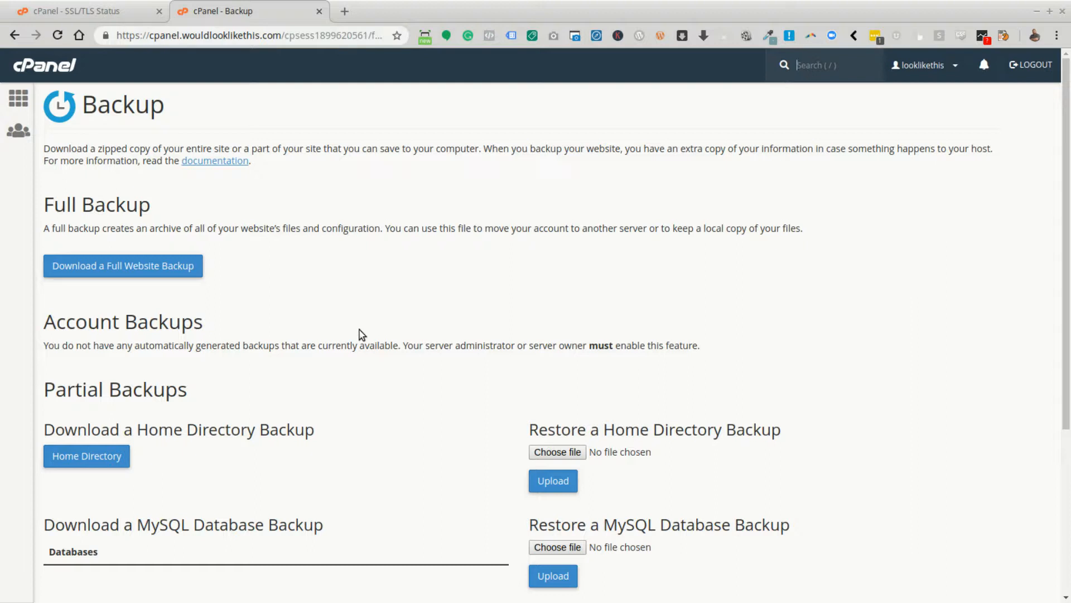
{"action": "left_click", "coordinate": [18, 98]}
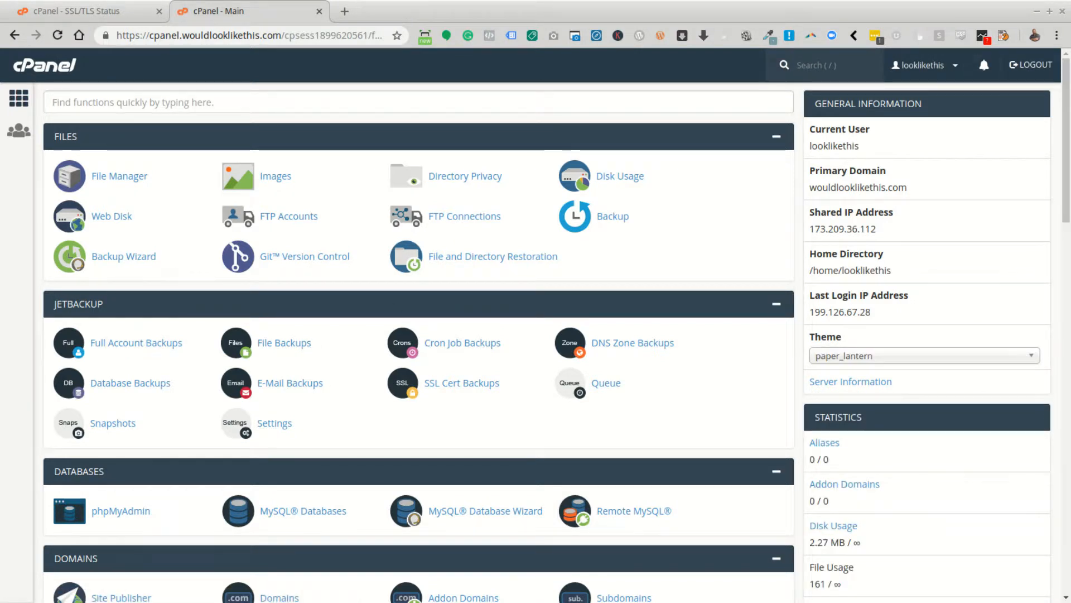
{"action": "key", "text": "ctrl+n"}
{"action": "left_click_drag", "start_coordinate": [580, 5], "coordinate": [0, 78]}
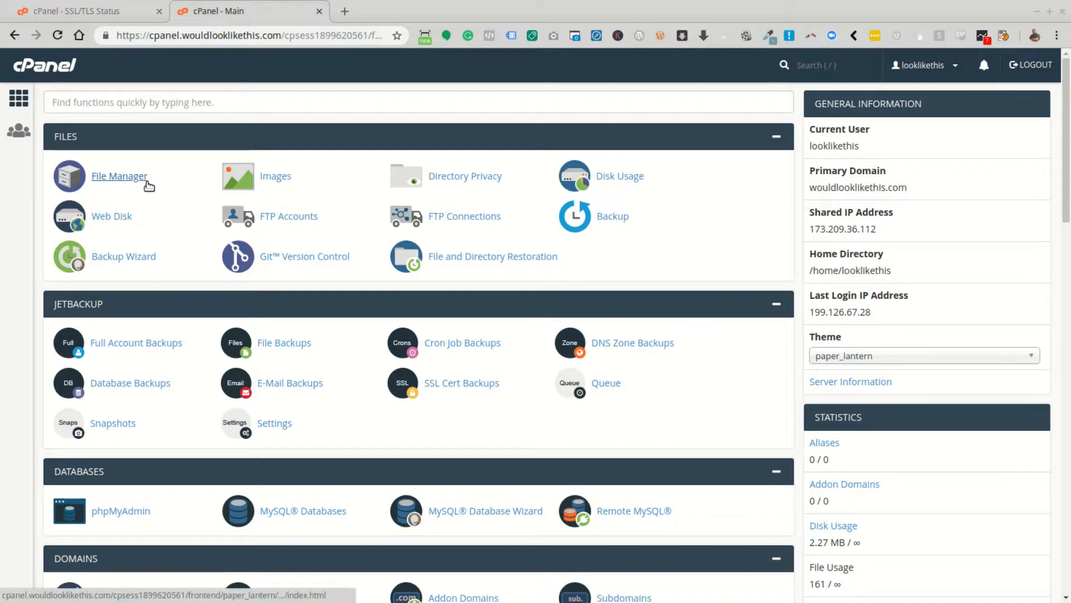
In the File Manager's public_html folder, enable Show Hidden Files (dotfiles) in the preferences, save, and leave the File Manager
{"action": "left_click", "coordinate": [140, 184]}
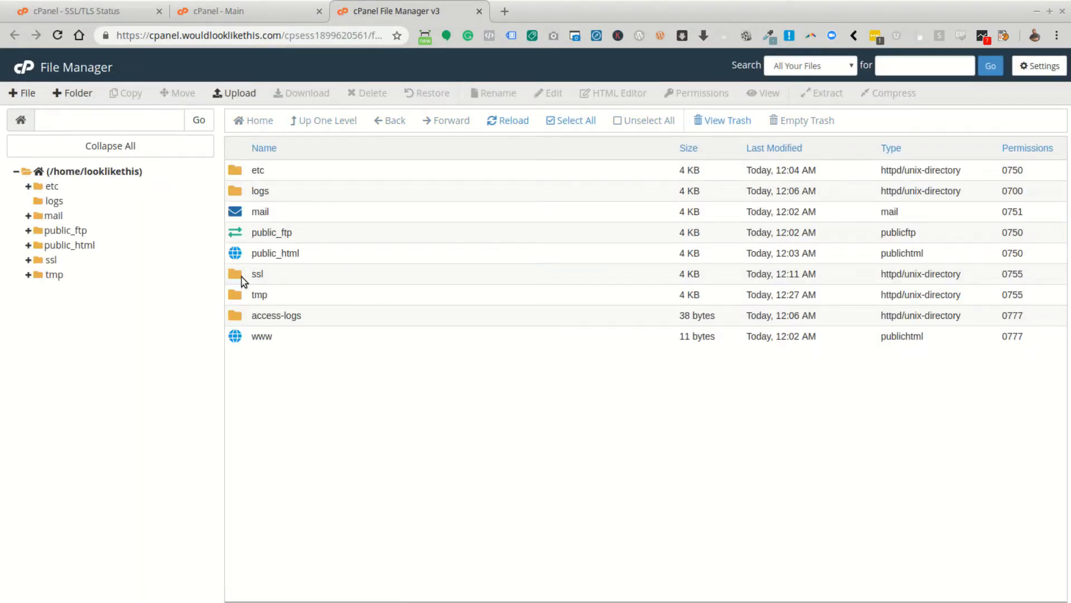
{"action": "double_click", "coordinate": [243, 257]}
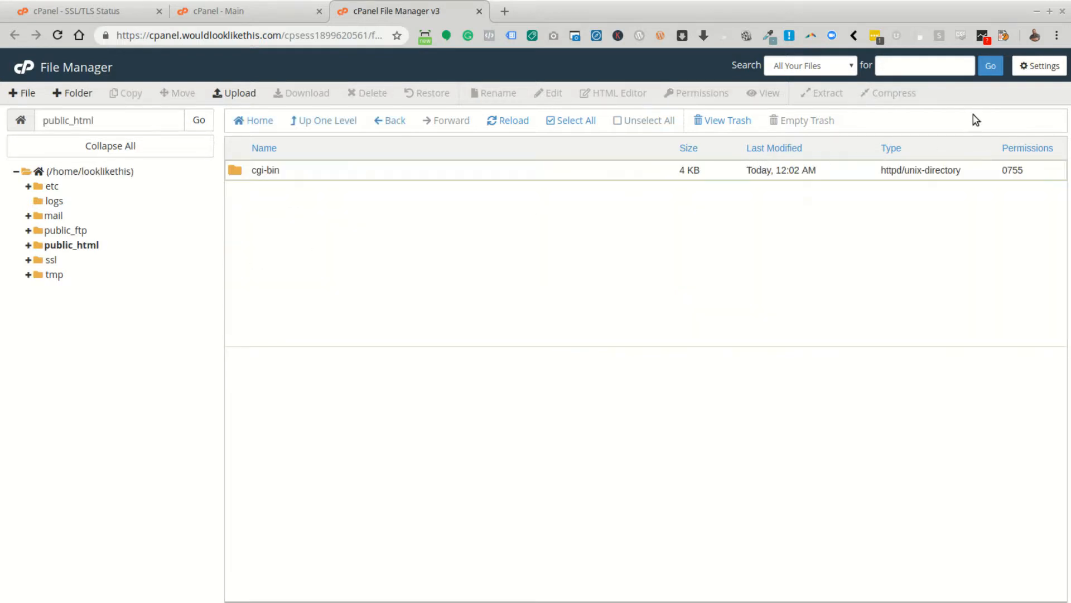
{"action": "left_click", "coordinate": [1045, 67]}
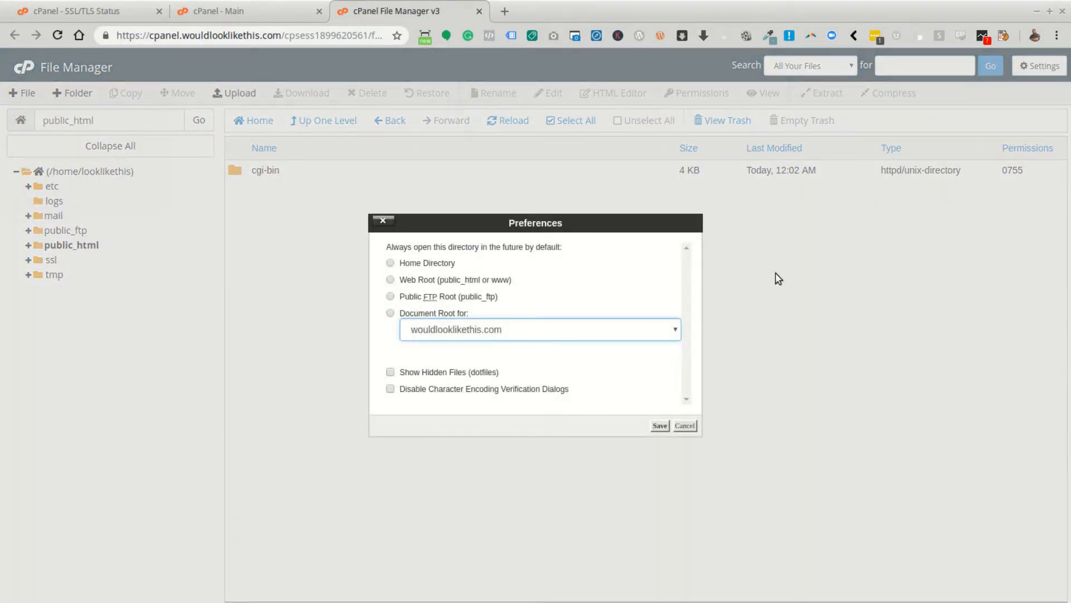
{"action": "left_click", "coordinate": [453, 373]}
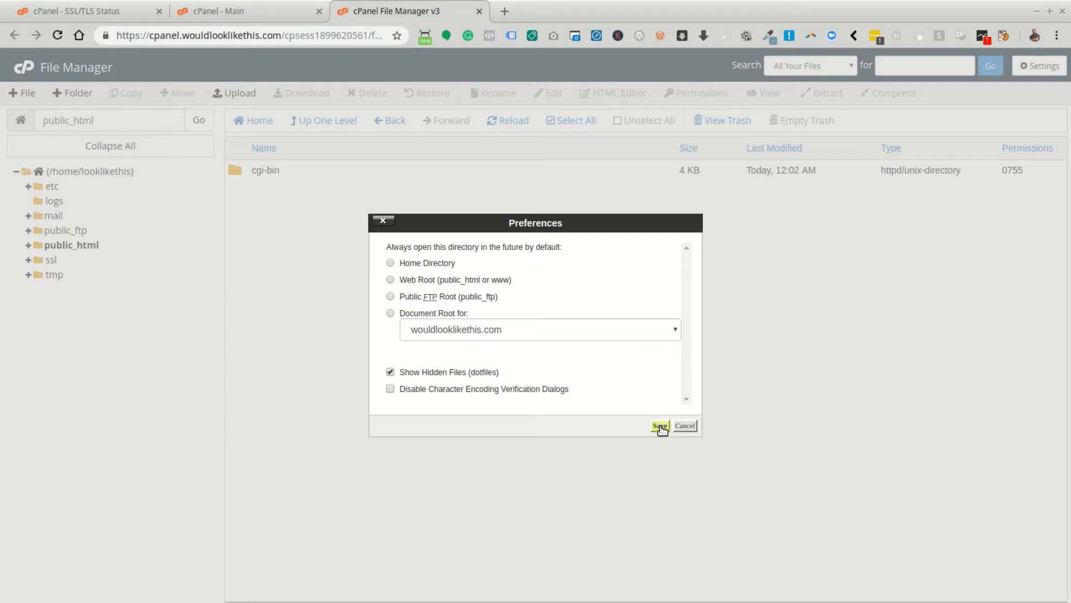
{"action": "left_click", "coordinate": [660, 425]}
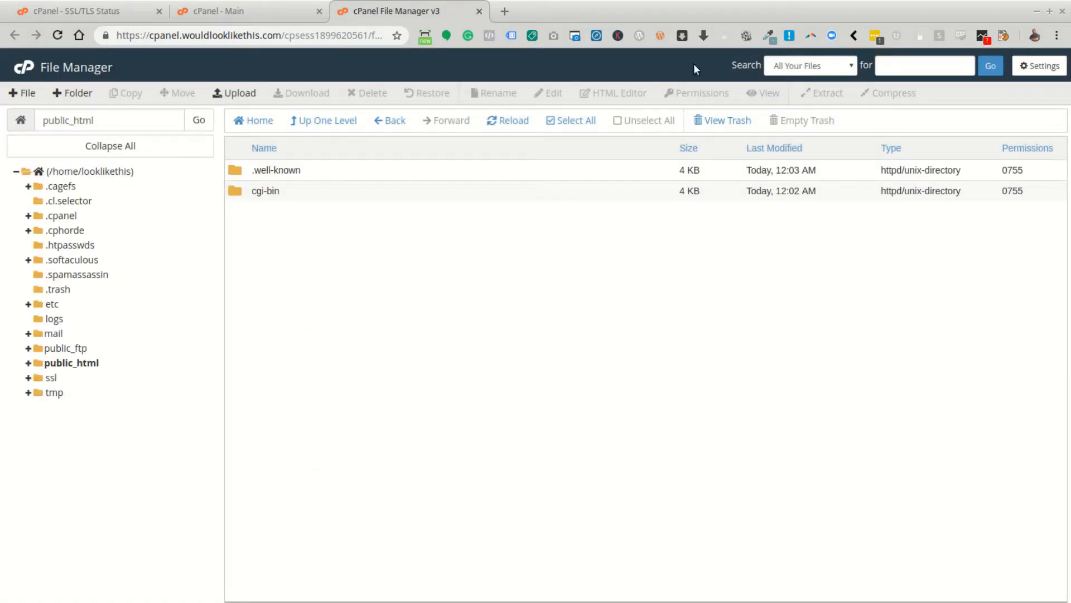
{"action": "left_click", "coordinate": [24, 68]}
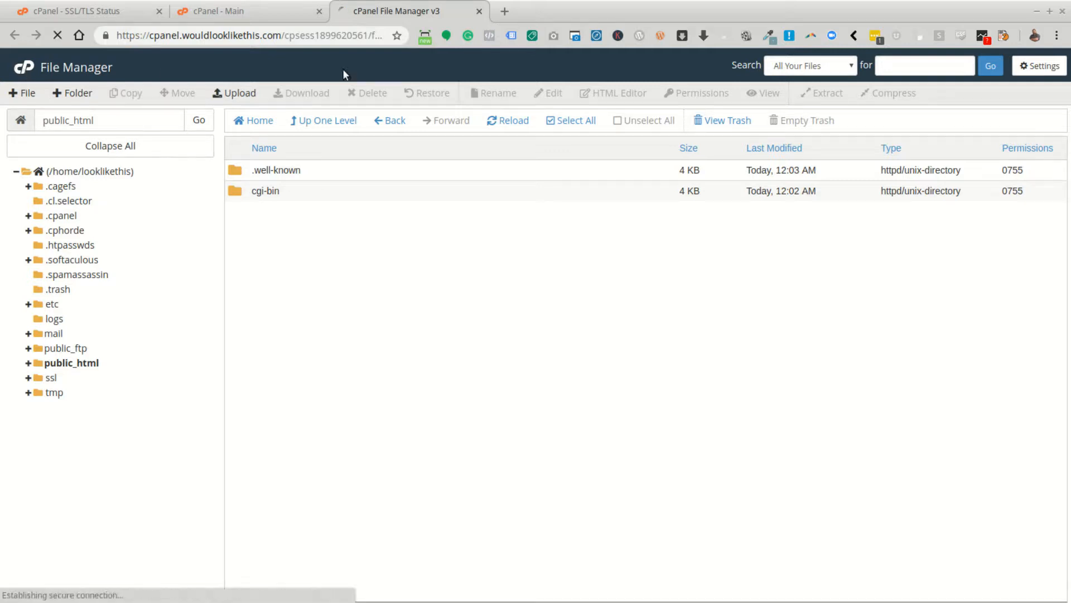
Open WordPress from the Softaculous Apps Installer scripts and bring up its installation form
{"action": "scroll", "coordinate": [518, 286], "scroll_direction": "down", "scroll_amount": 12}
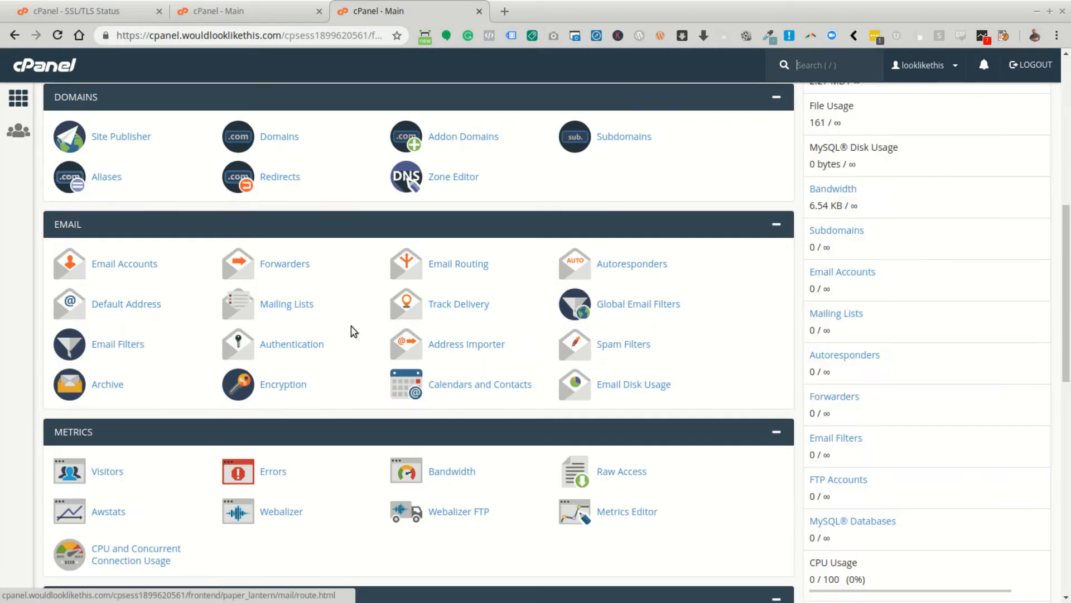
{"action": "scroll", "coordinate": [525, 318], "scroll_direction": "down", "scroll_amount": 8}
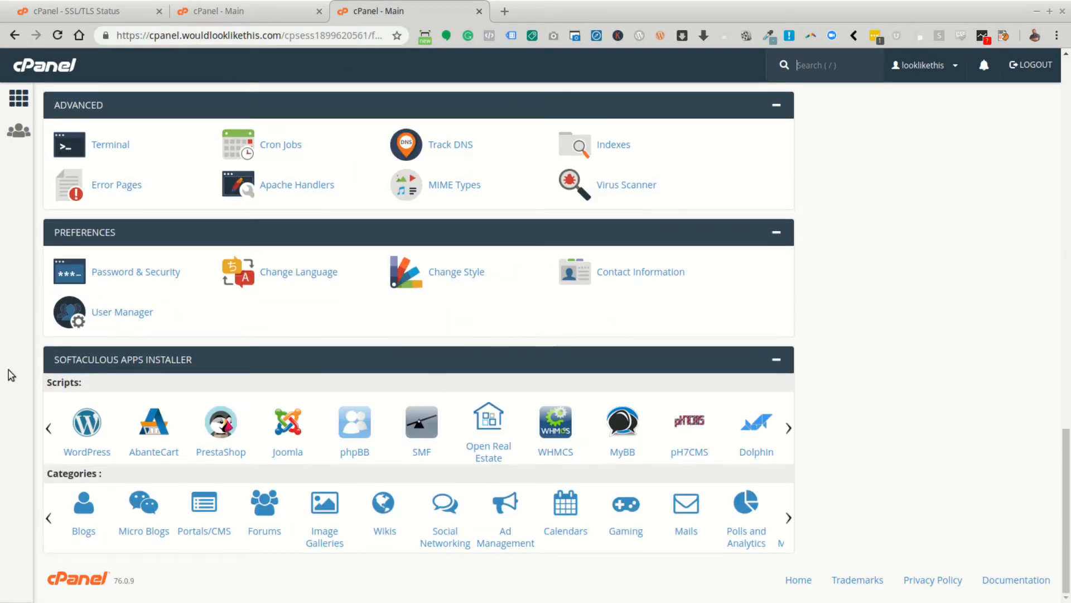
{"action": "left_click", "coordinate": [85, 429]}
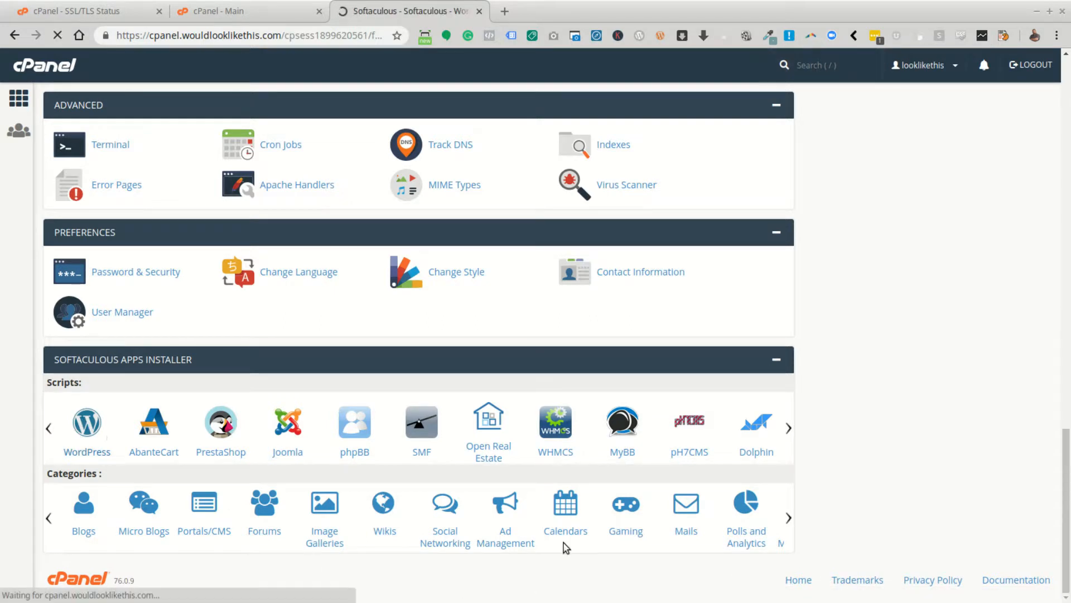
{"action": "scroll", "coordinate": [636, 345], "scroll_direction": "down", "scroll_amount": 3}
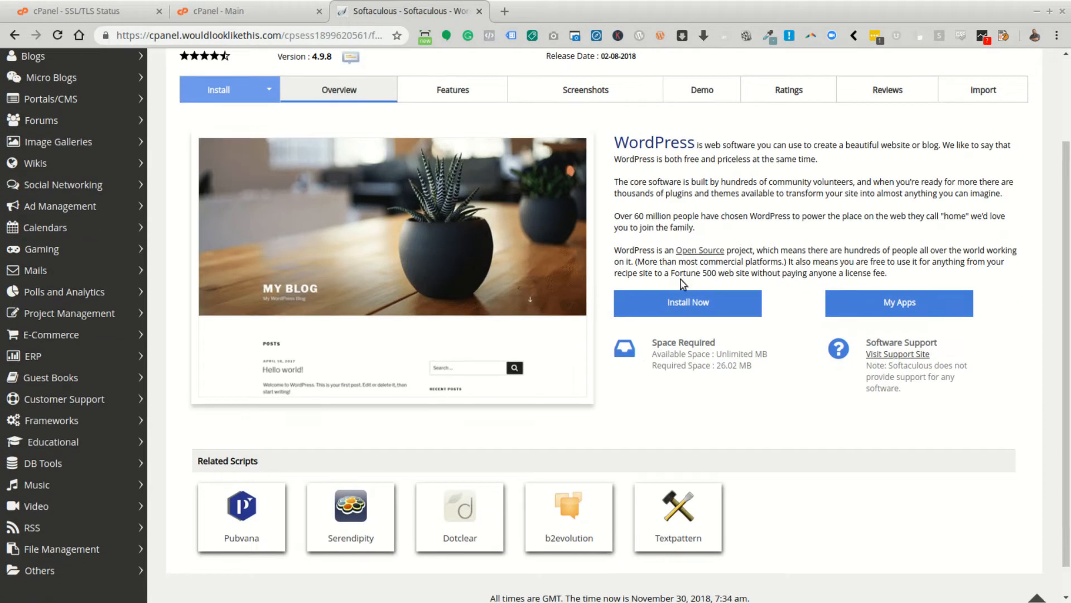
{"action": "left_click", "coordinate": [704, 270]}
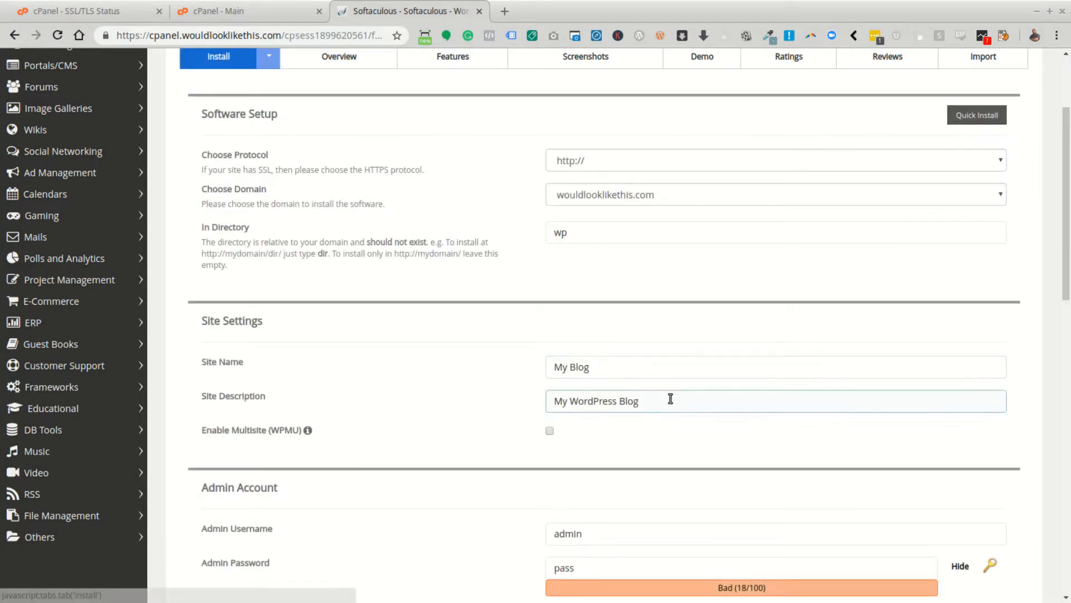
{"action": "left_click", "coordinate": [608, 163]}
{"action": "left_click", "coordinate": [603, 206]}
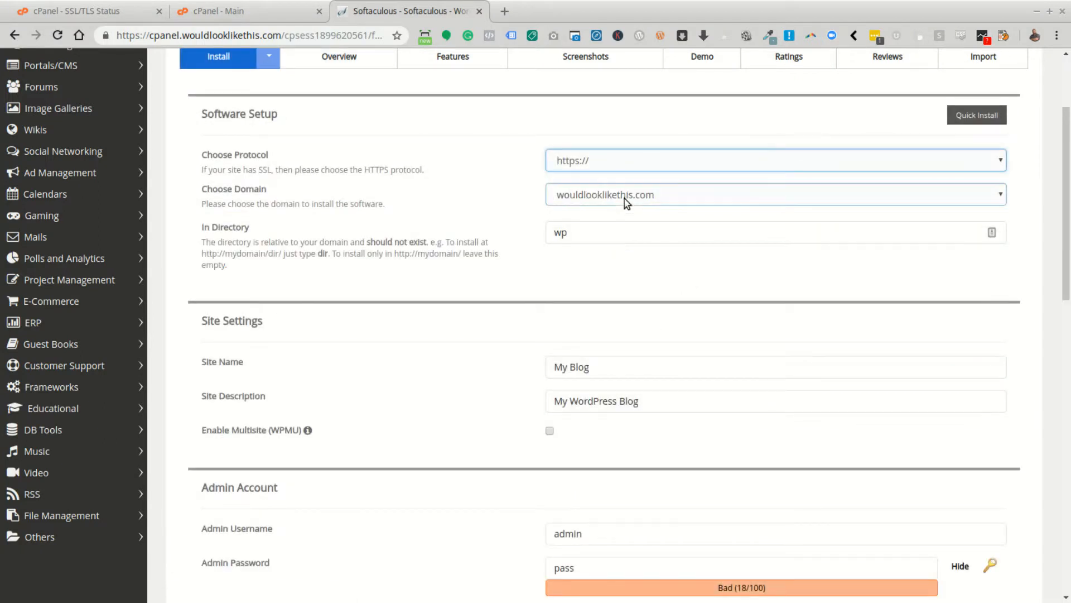
{"action": "double_click", "coordinate": [642, 232]}
{"action": "key", "text": "BackSpace"}
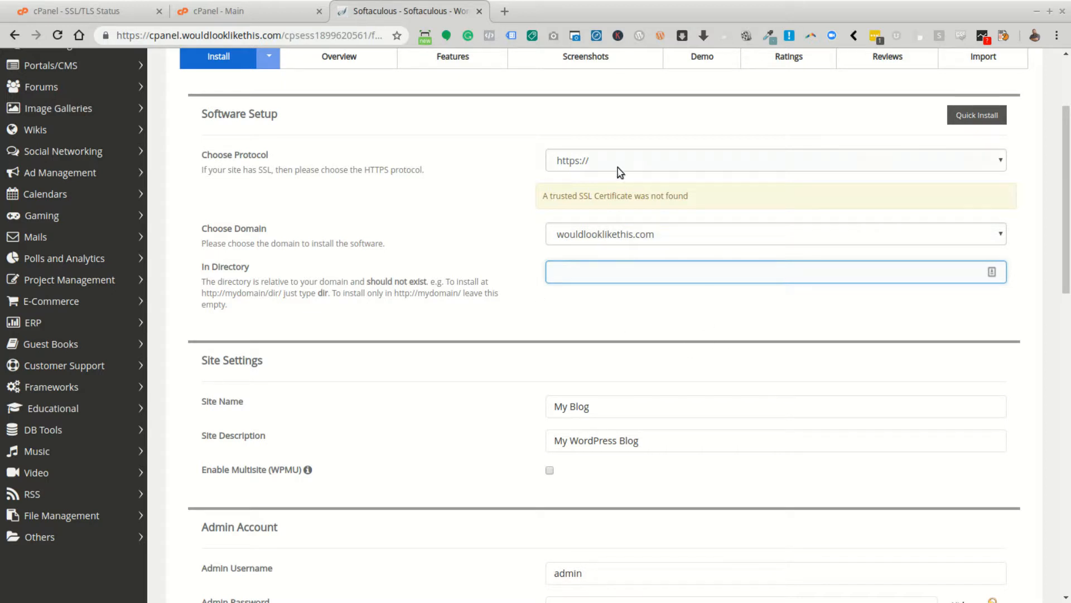
{"action": "left_click", "coordinate": [654, 194]}
{"action": "scroll", "coordinate": [788, 203], "scroll_direction": "down", "scroll_amount": 1}
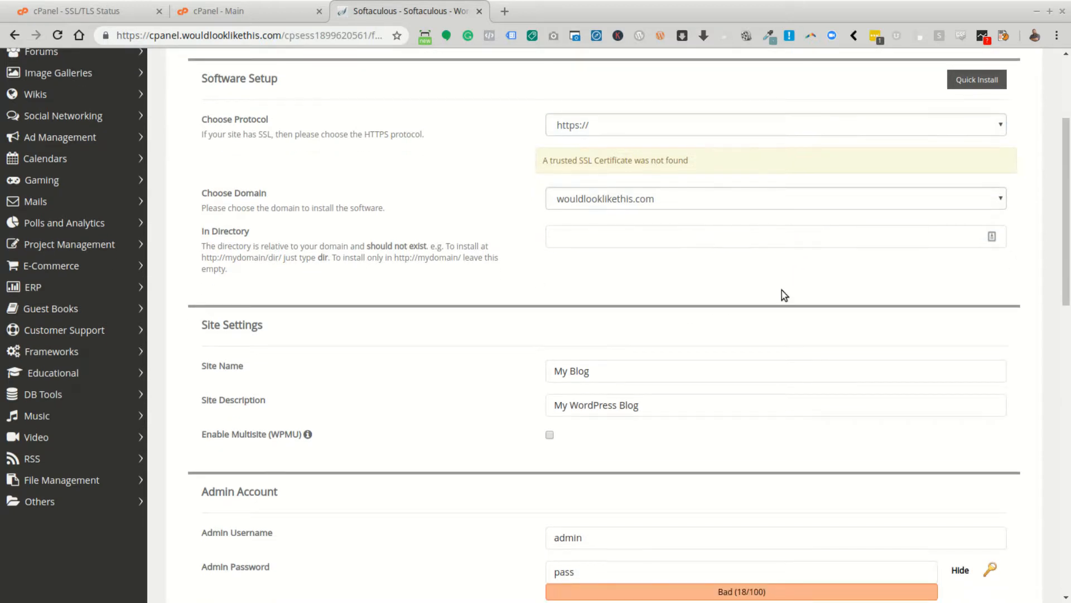
{"action": "left_click", "coordinate": [669, 197]}
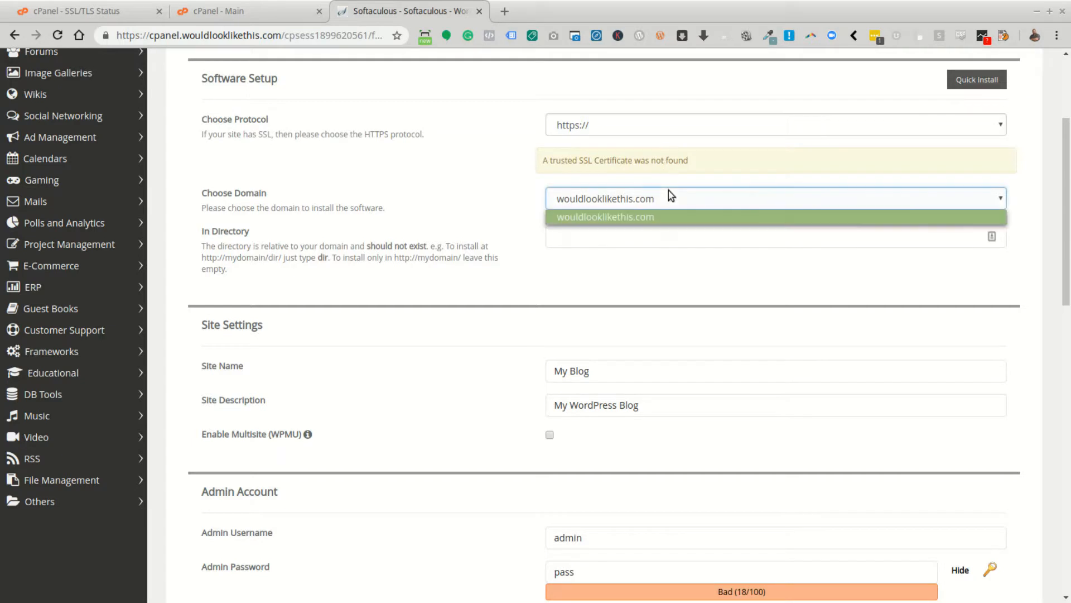
{"action": "left_click", "coordinate": [660, 213]}
{"action": "left_click", "coordinate": [636, 125]}
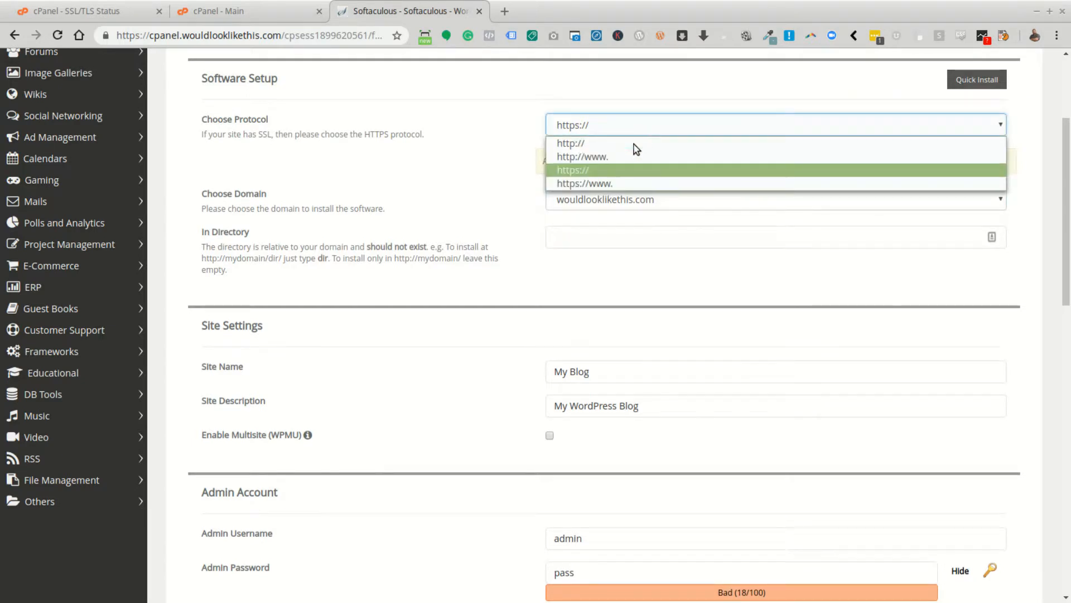
{"action": "left_click", "coordinate": [618, 171]}
Set the site name to "Demo Site" and the site description to "A site for Demonstrations"
{"action": "scroll", "coordinate": [647, 237], "scroll_direction": "down", "scroll_amount": 3}
{"action": "scroll", "coordinate": [681, 206], "scroll_direction": "down", "scroll_amount": 1}
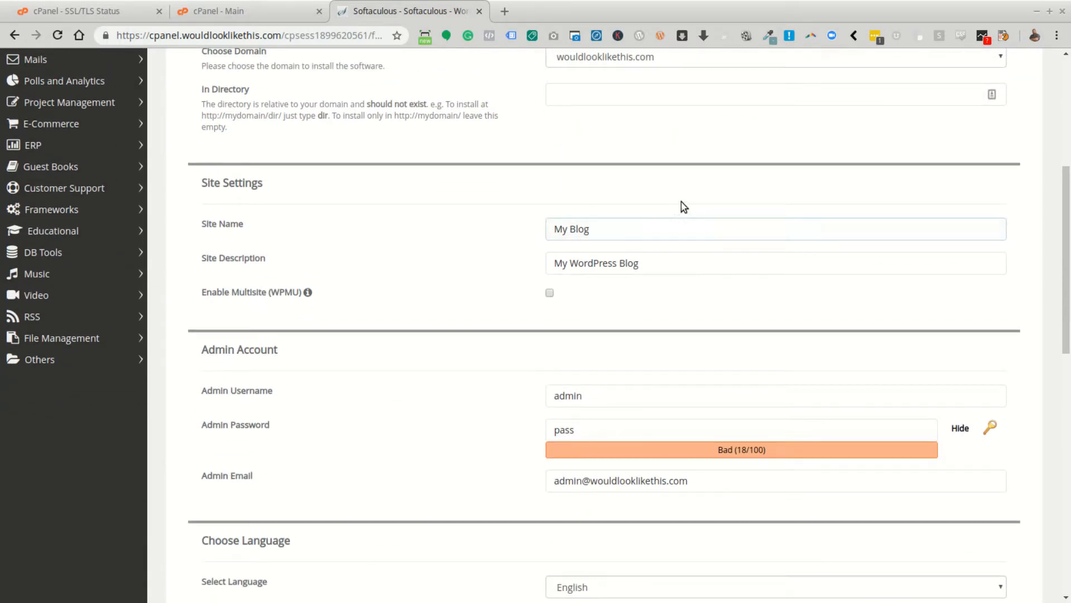
{"action": "left_click_drag", "start_coordinate": [513, 223], "coordinate": [418, 220]}
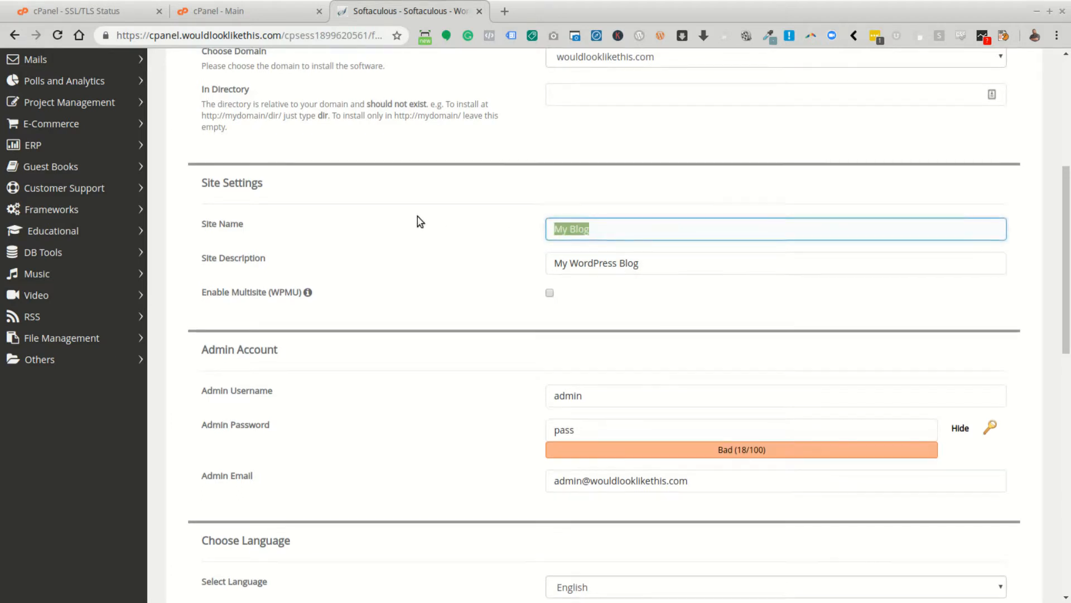
{"action": "type", "text": "Demo Site"}
{"action": "key", "text": "Tab"}
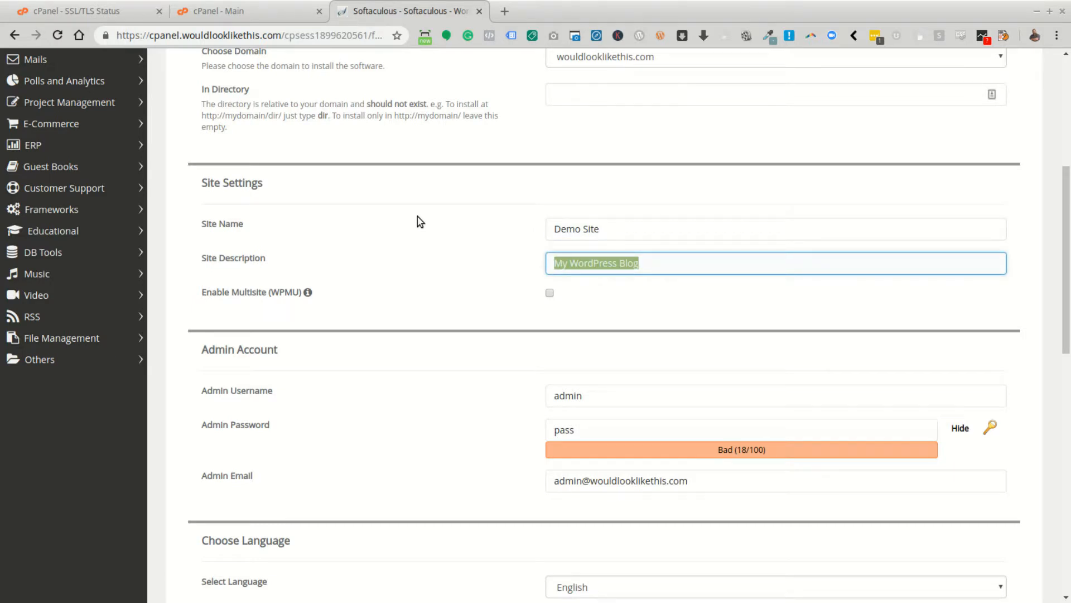
{"action": "type", "text": "A site for Demonstrations"}
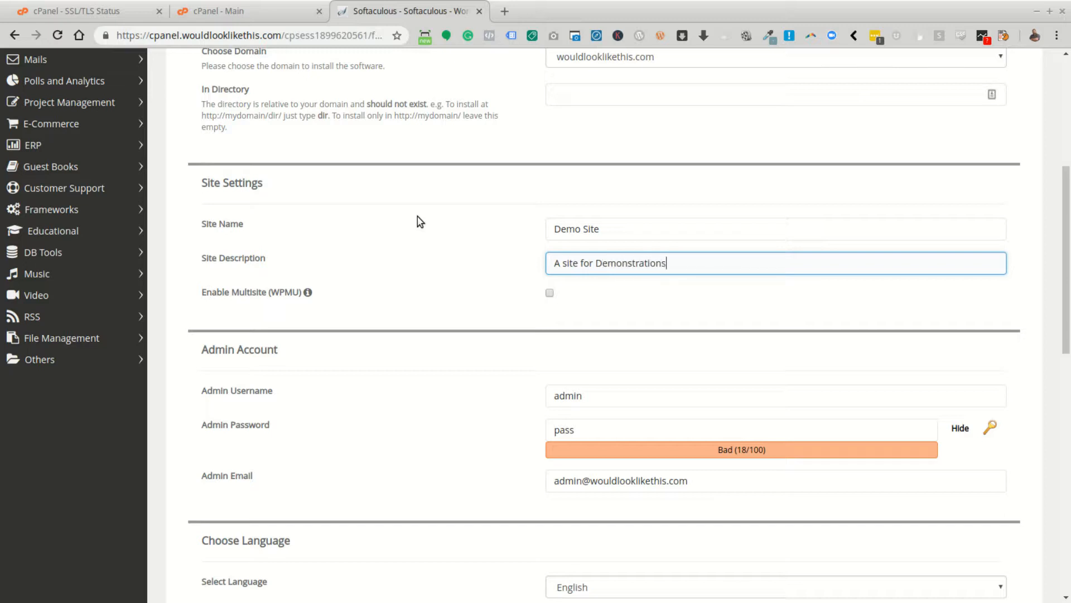
Review the admin account fields and the Advanced Options, and enable the Limit Login Attempts (Loginizer) plugin
{"action": "left_click", "coordinate": [584, 405]}
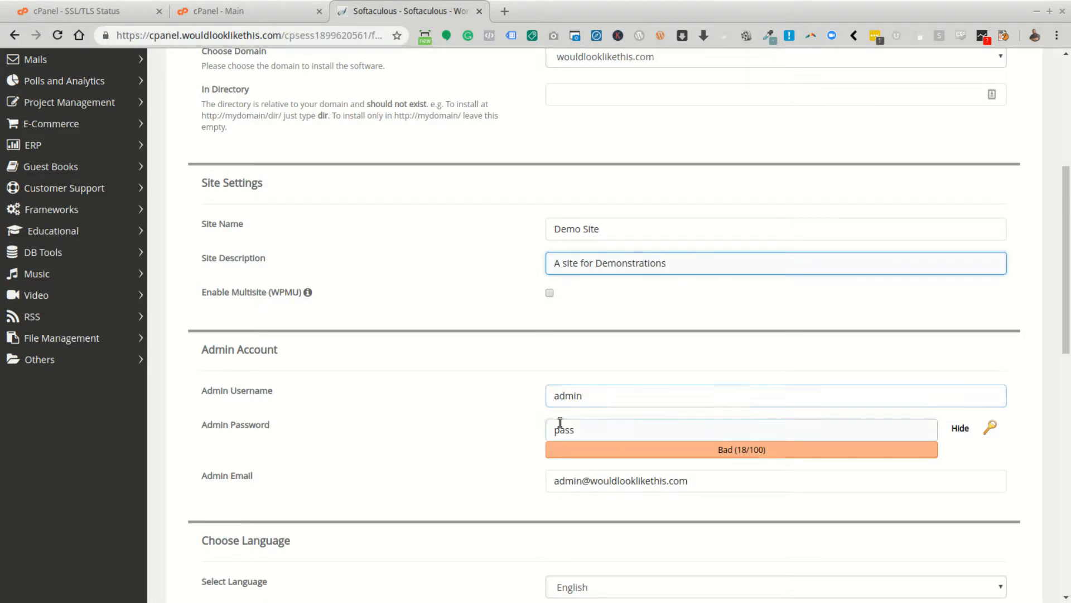
{"action": "scroll", "coordinate": [558, 393], "scroll_direction": "down", "scroll_amount": 3}
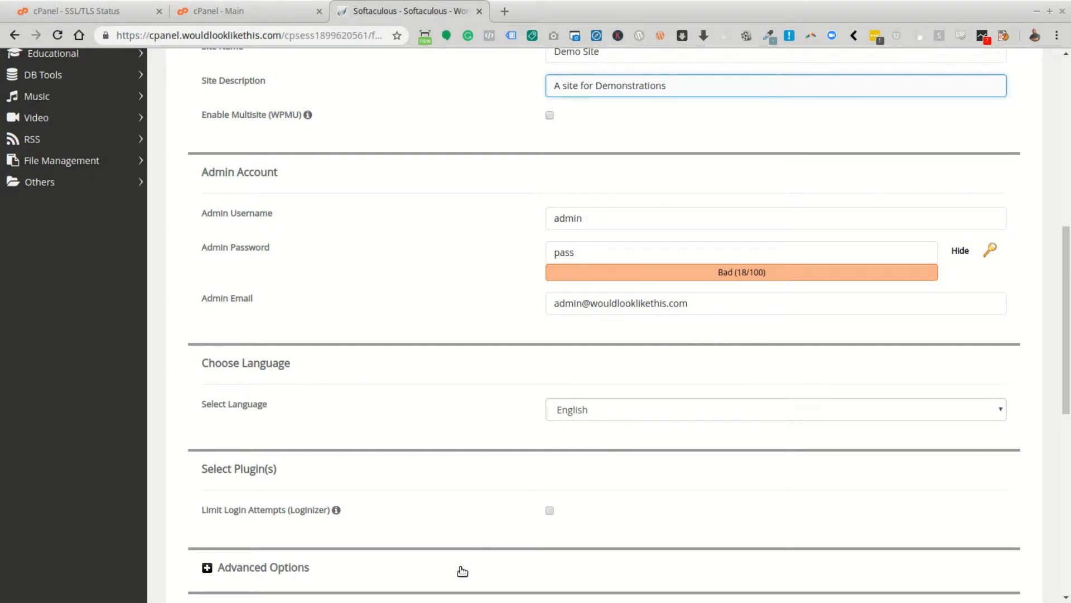
{"action": "scroll", "coordinate": [515, 427], "scroll_direction": "down", "scroll_amount": 3}
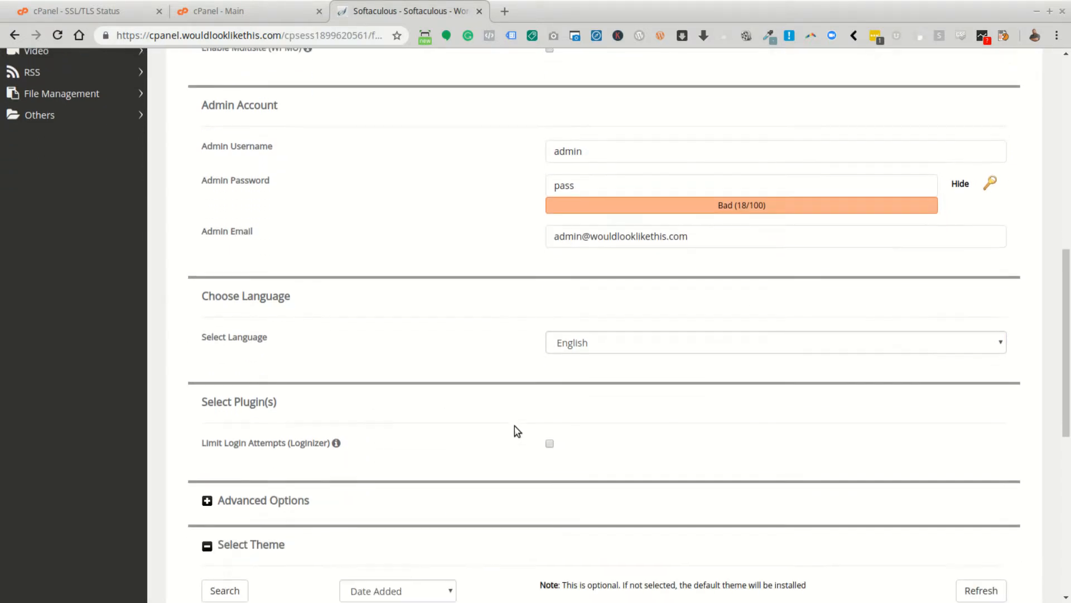
{"action": "left_click", "coordinate": [207, 390]}
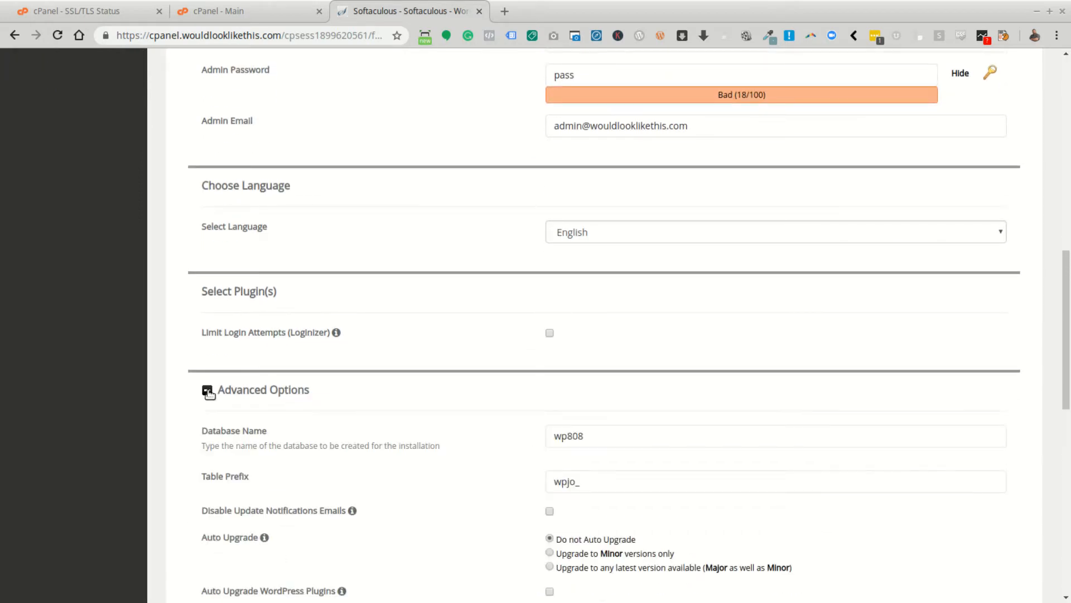
{"action": "left_click", "coordinate": [550, 333]}
{"action": "left_click", "coordinate": [206, 391]}
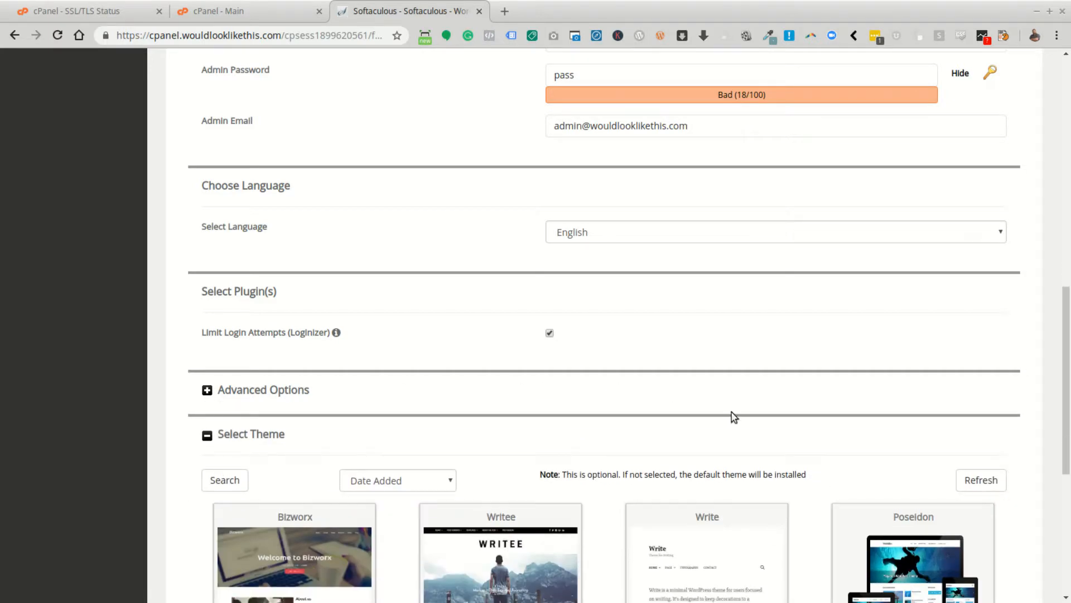
Check the remaining form sections and install WordPress without selecting a theme
{"action": "scroll", "coordinate": [796, 394], "scroll_direction": "down", "scroll_amount": 1}
{"action": "scroll", "coordinate": [796, 393], "scroll_direction": "down", "scroll_amount": 5}
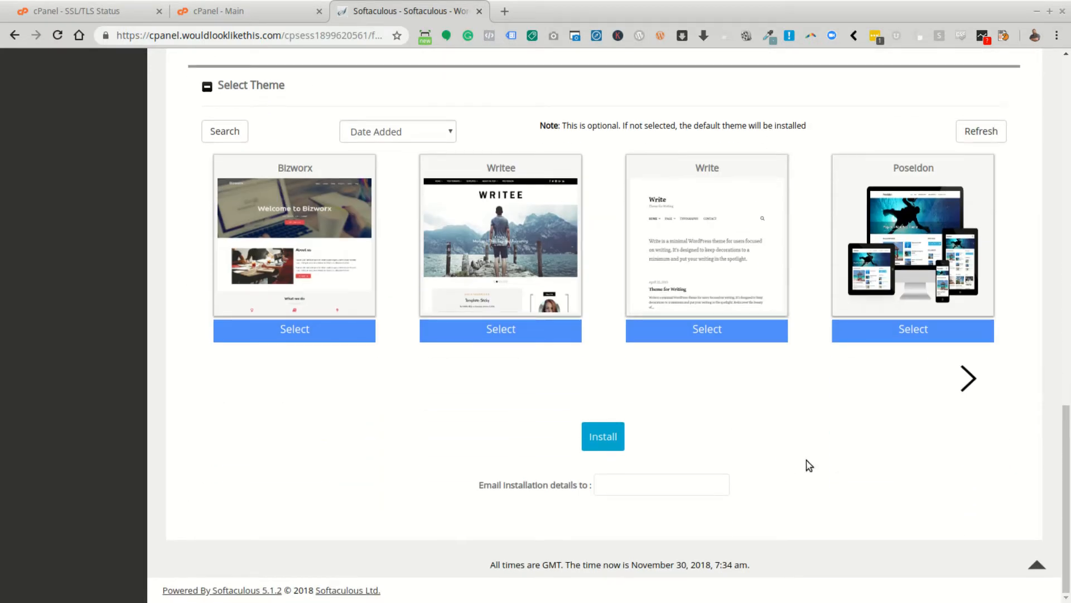
{"action": "scroll", "coordinate": [837, 391], "scroll_direction": "up", "scroll_amount": 10}
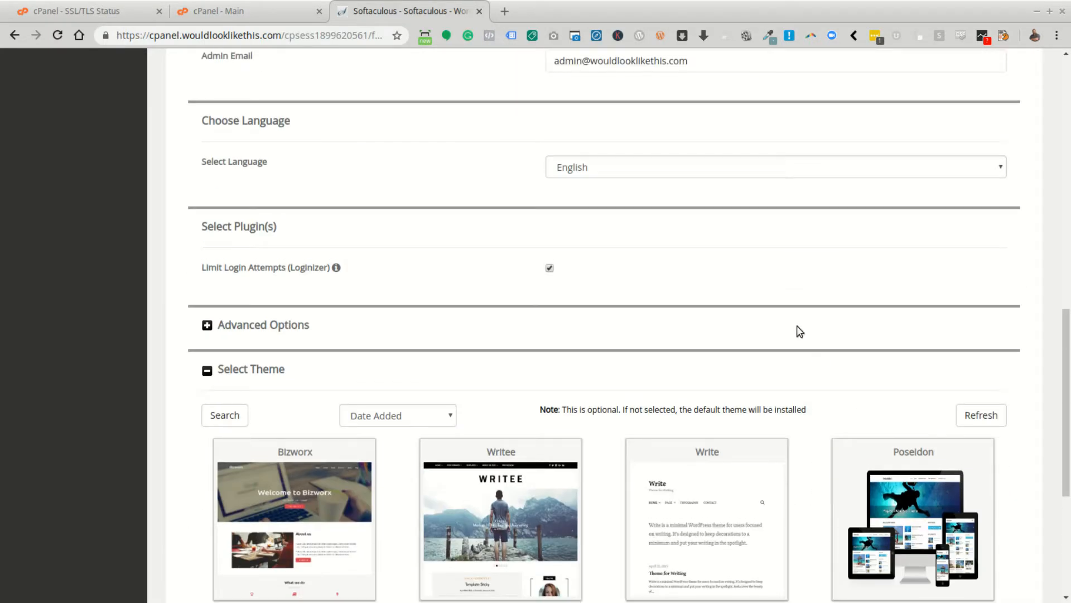
{"action": "left_click", "coordinate": [729, 338]}
{"action": "scroll", "coordinate": [709, 357], "scroll_direction": "down", "scroll_amount": 10}
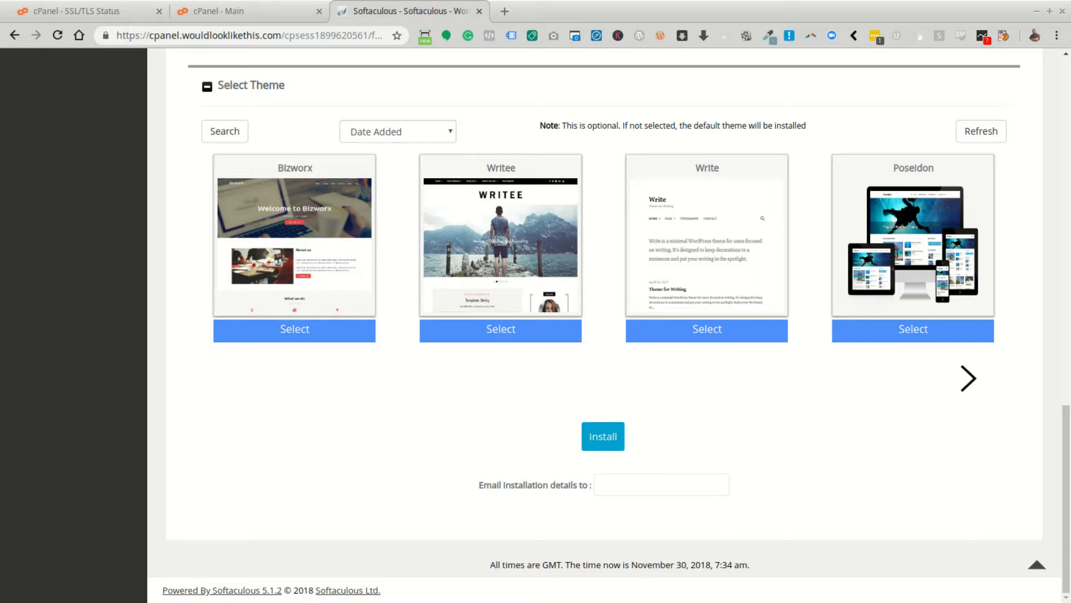
{"action": "left_click", "coordinate": [607, 437]}
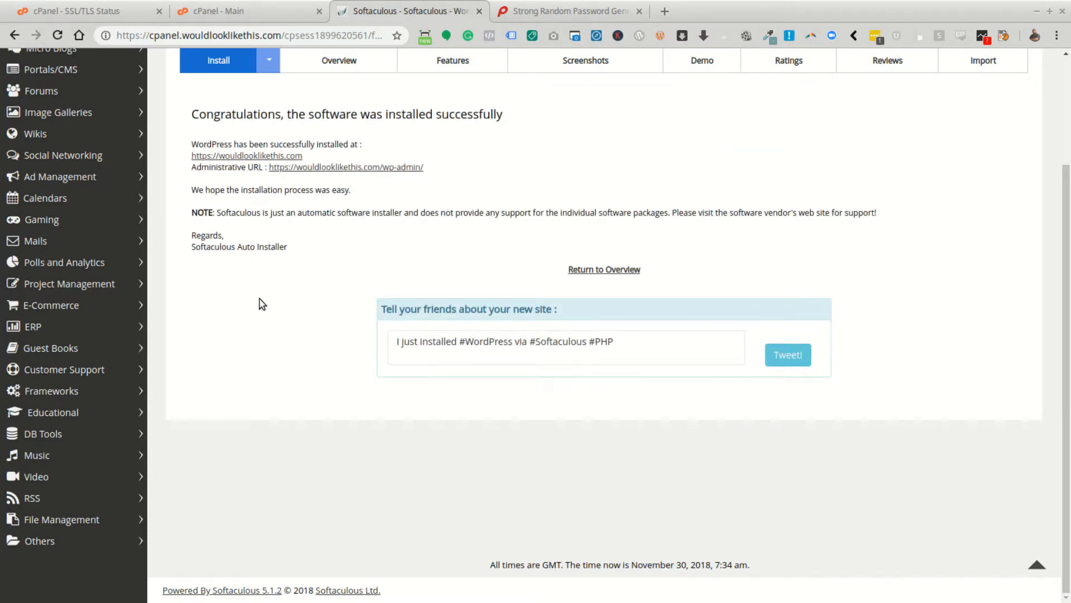
View the new site's WordPress dashboard and front page, close it, and look at the password generator page
{"action": "left_click", "coordinate": [384, 168]}
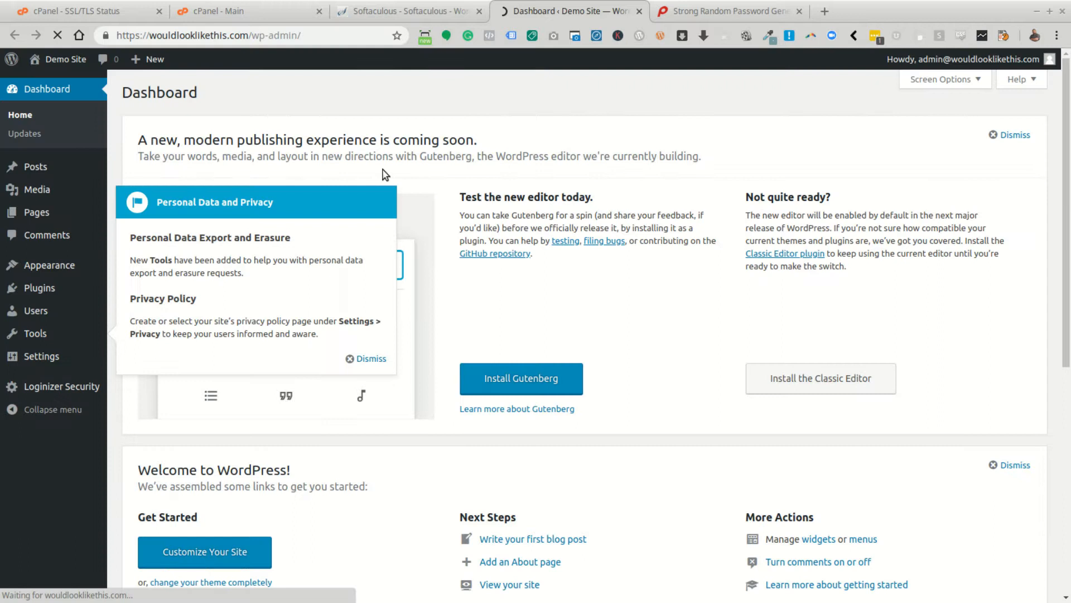
{"action": "left_click", "coordinate": [63, 61]}
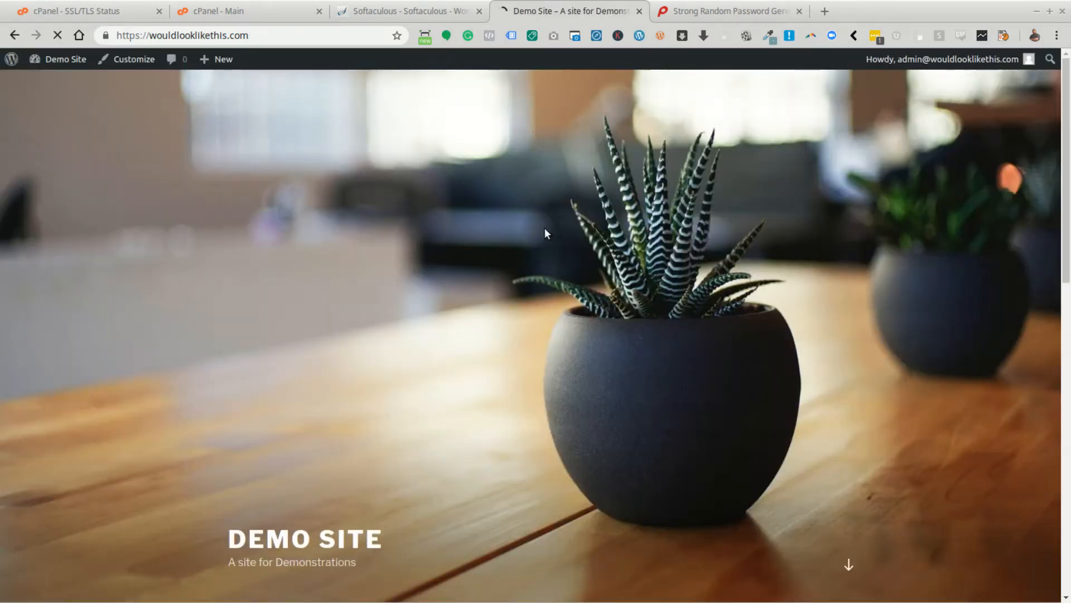
{"action": "scroll", "coordinate": [552, 250], "scroll_direction": "down", "scroll_amount": 10}
{"action": "scroll", "coordinate": [559, 210], "scroll_direction": "up", "scroll_amount": 10}
{"action": "left_click", "coordinate": [641, 13]}
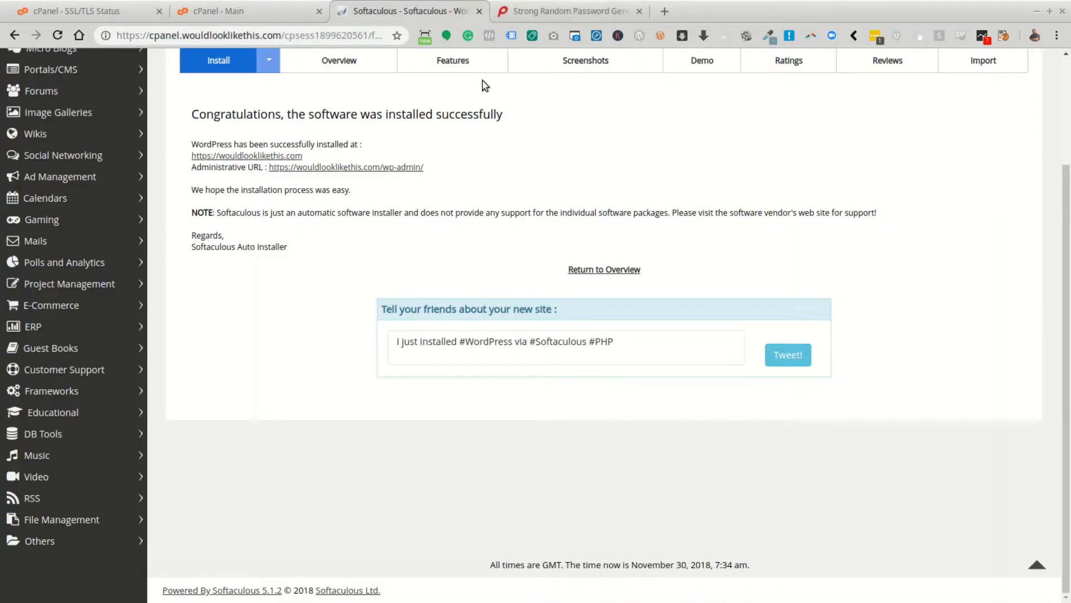
{"action": "left_click", "coordinate": [563, 19]}
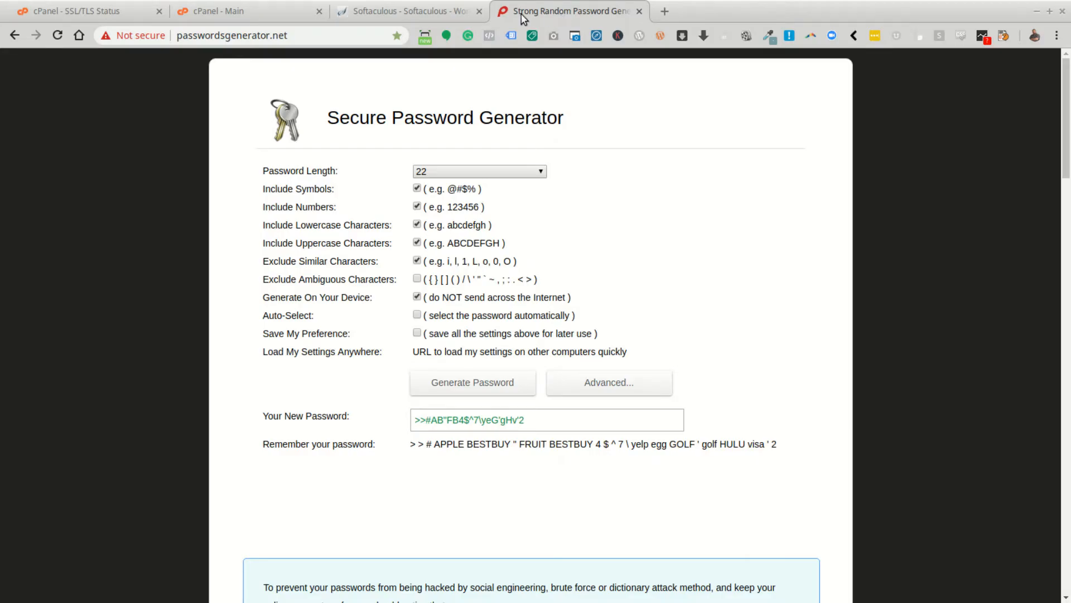
Return to the cPanel main page, go to public_html in the File Manager, and open .htaccess for editing
{"action": "left_click", "coordinate": [275, 8]}
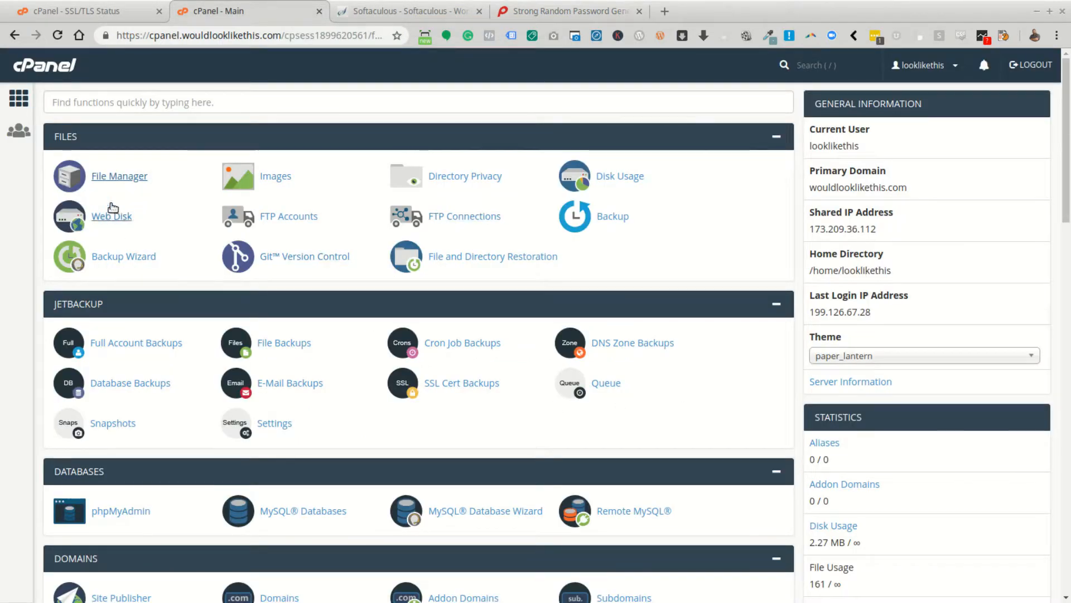
{"action": "left_click", "coordinate": [119, 176]}
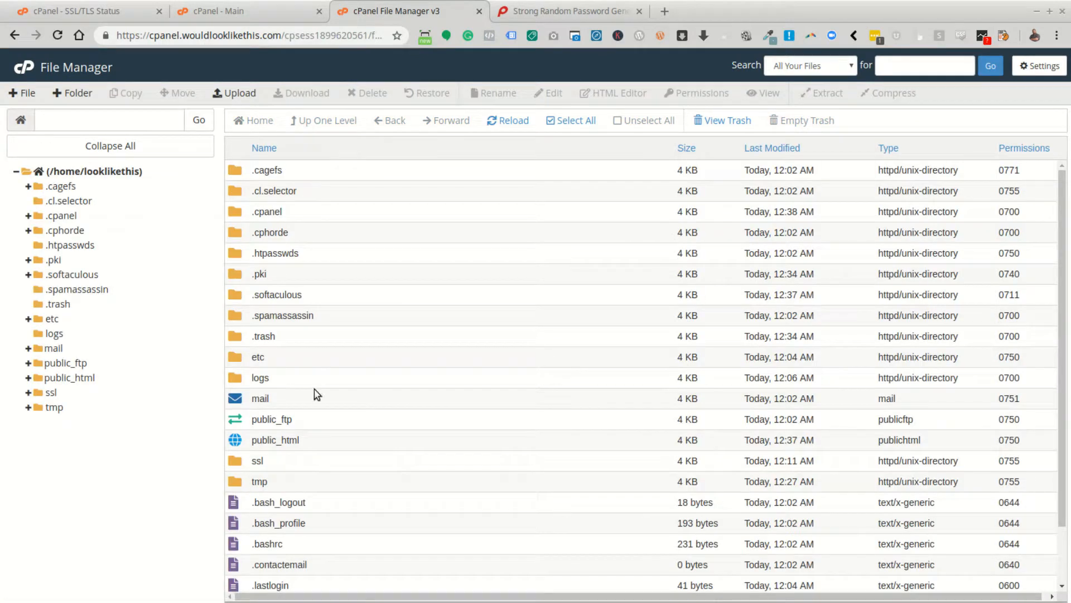
{"action": "double_click", "coordinate": [240, 439]}
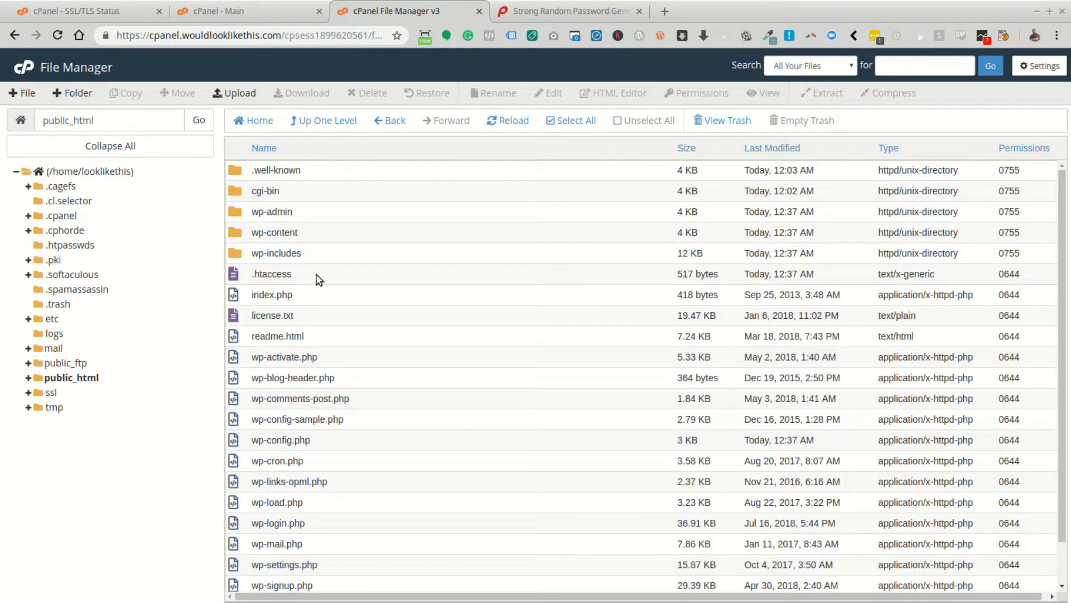
{"action": "left_click", "coordinate": [243, 277]}
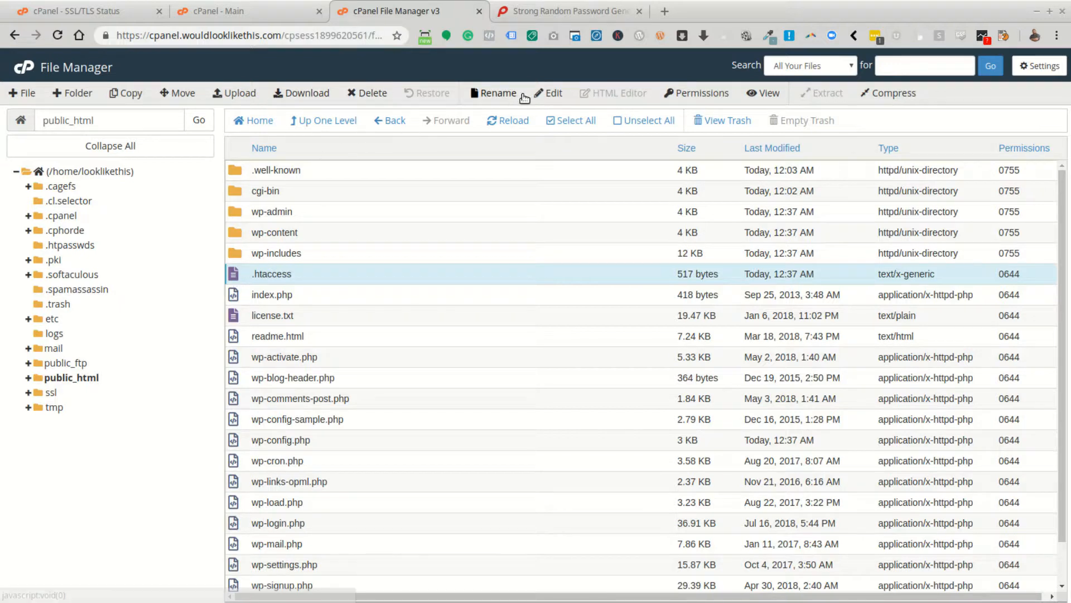
{"action": "left_click", "coordinate": [548, 92]}
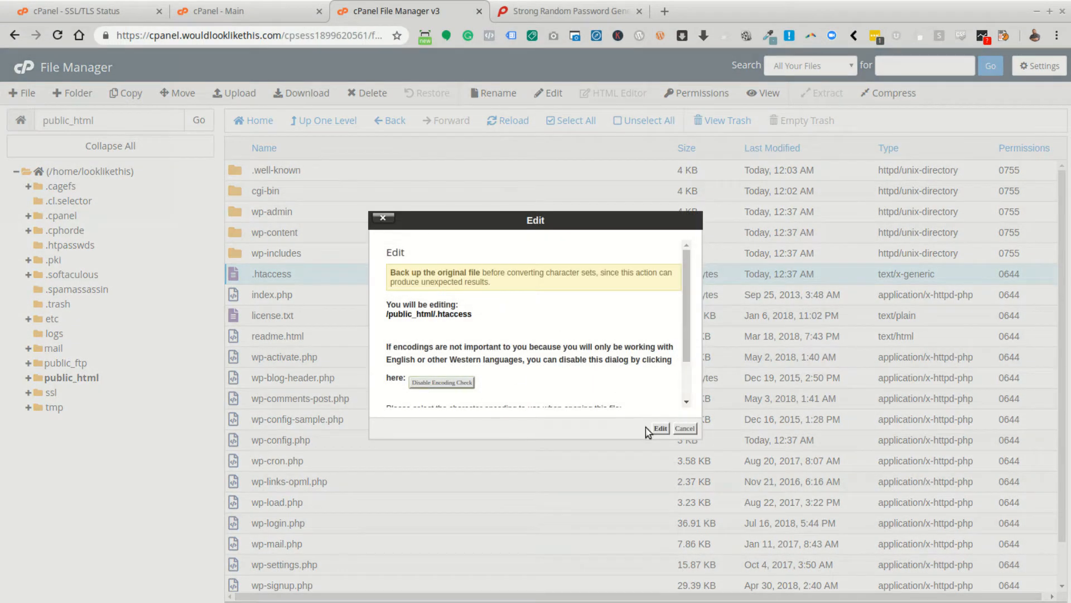
{"action": "left_click", "coordinate": [659, 428]}
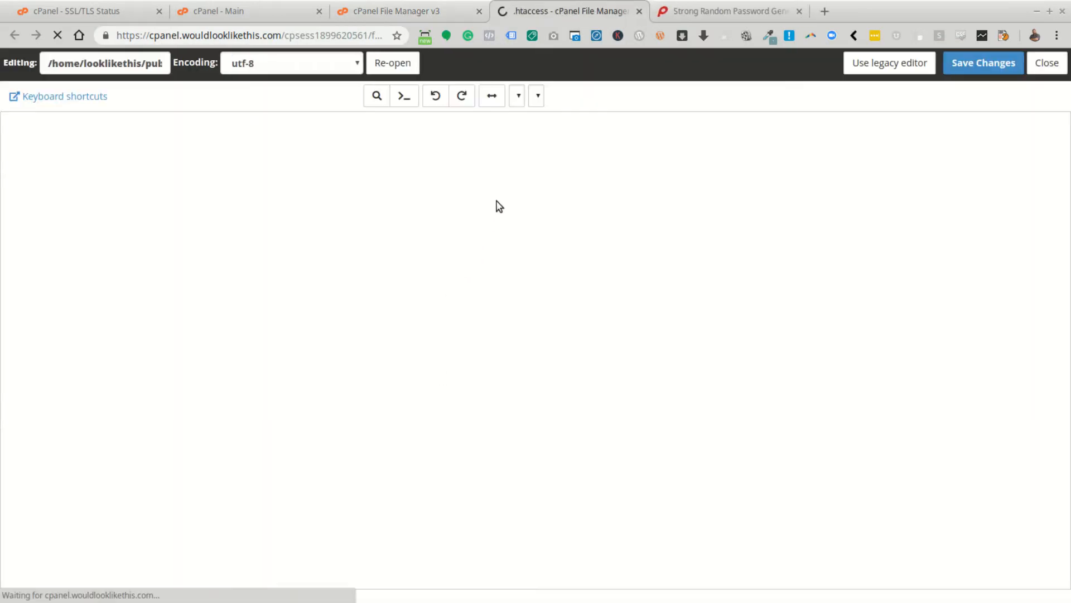
Before # END WordPress, add Options -Indexes, mod_headers rules for X-XSS-Protection "1; mode=block" and X-Content-Type-Options nosniff, and Strict-Transport-Security "max-age=31536000" env=HTTPS; save the file
{"action": "left_click", "coordinate": [272, 203]}
{"action": "key", "text": "Return"}
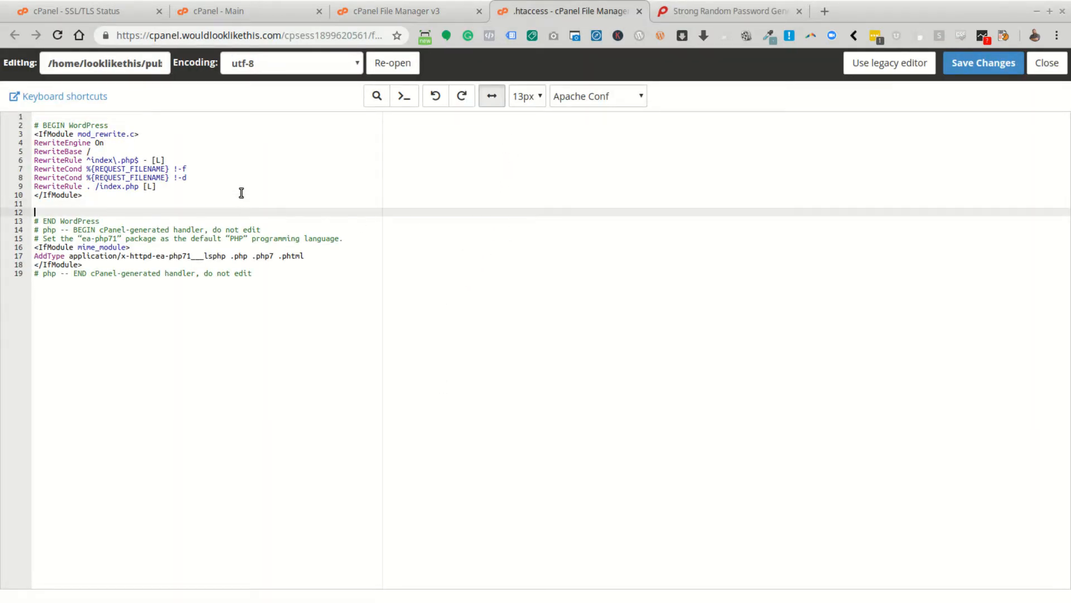
{"action": "key", "text": "Return"}
{"action": "key", "text": "Up"}
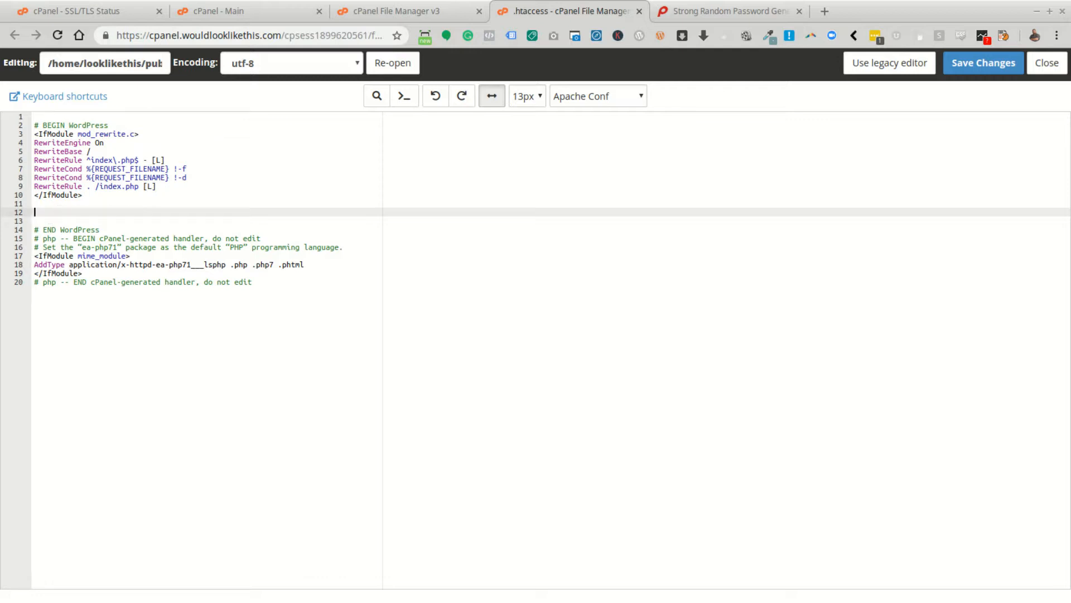
{"action": "type", "text": "Options -Indexes  <IfModule mod_headers.c>   Header set X-XSS-Protection \"1; mode=block\"   Header set X-Content-Type-Options nosniff </IfModule>  Header set Strict-Transport-Security \"max-age=31536000\" env=HTTPS"}
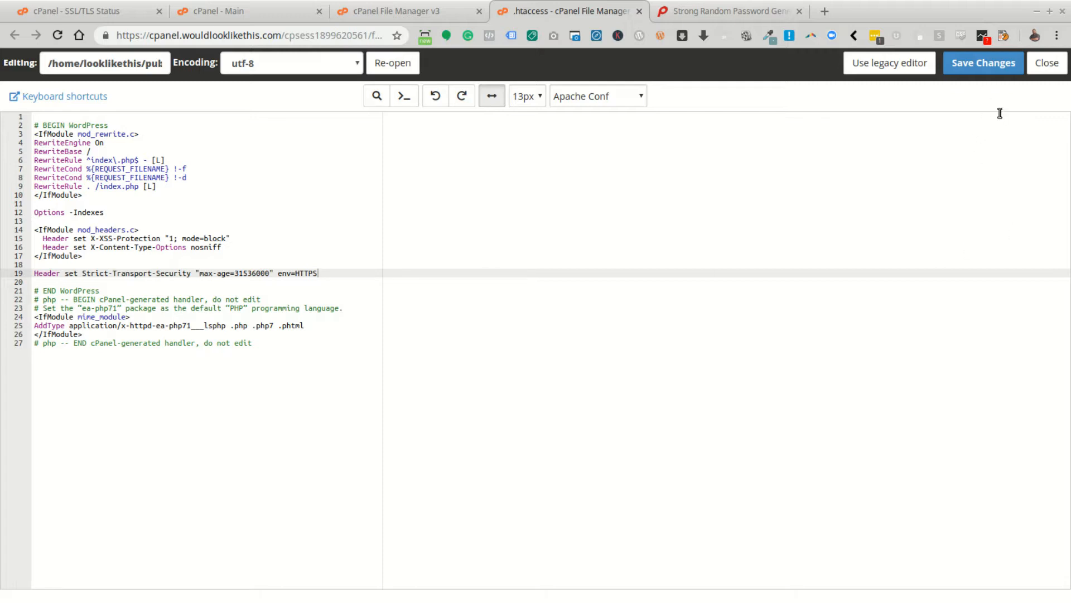
{"action": "left_click", "coordinate": [996, 64]}
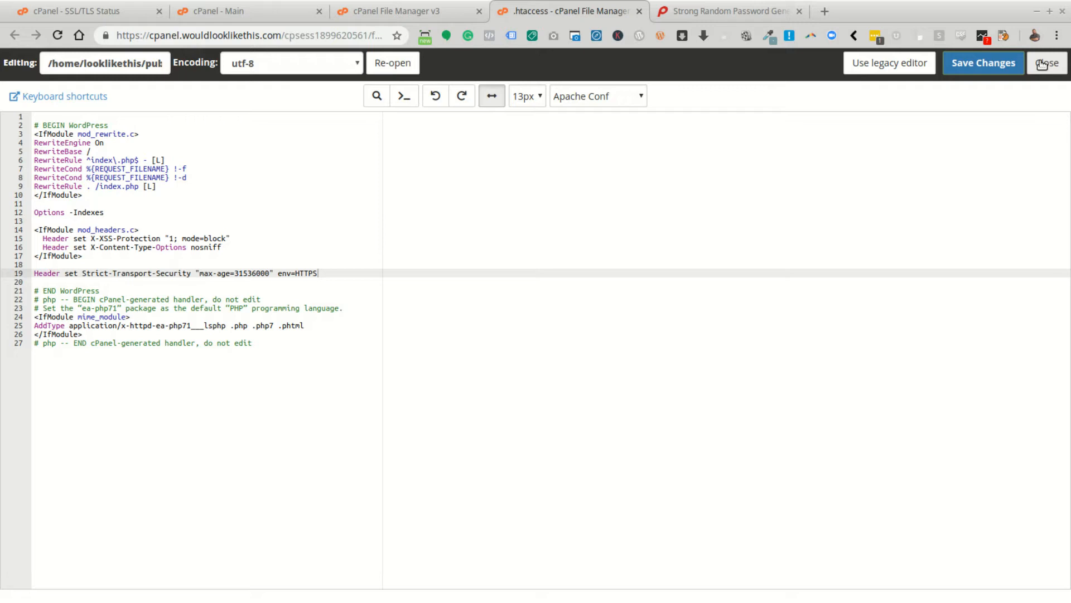
Close the .htaccess editor, the password generator and the File Manager, and look over the remaining sections of the cPanel main page
{"action": "left_click", "coordinate": [1041, 64]}
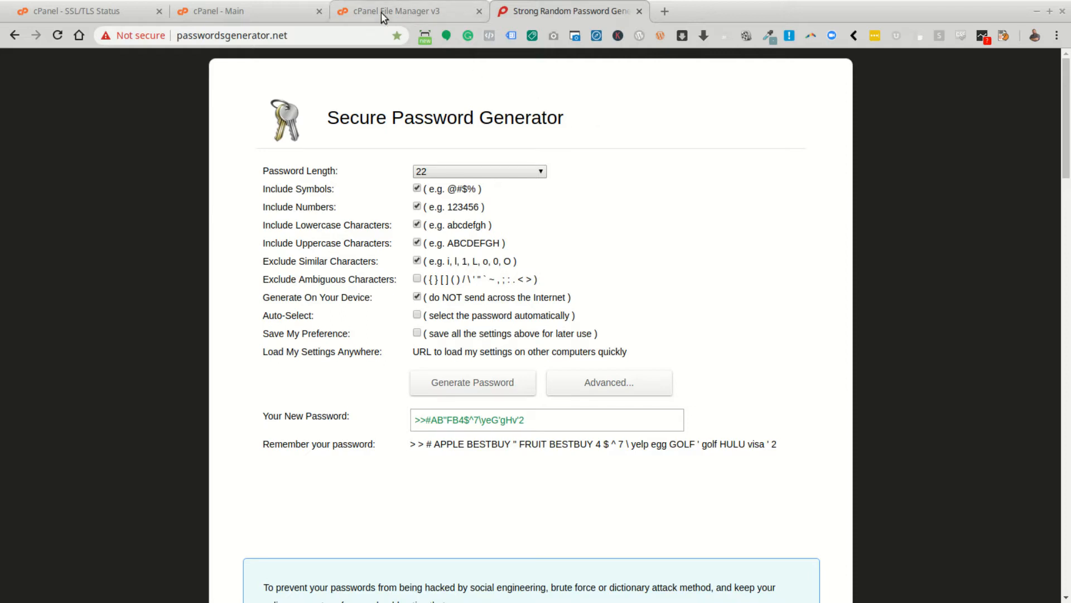
{"action": "left_click", "coordinate": [638, 11]}
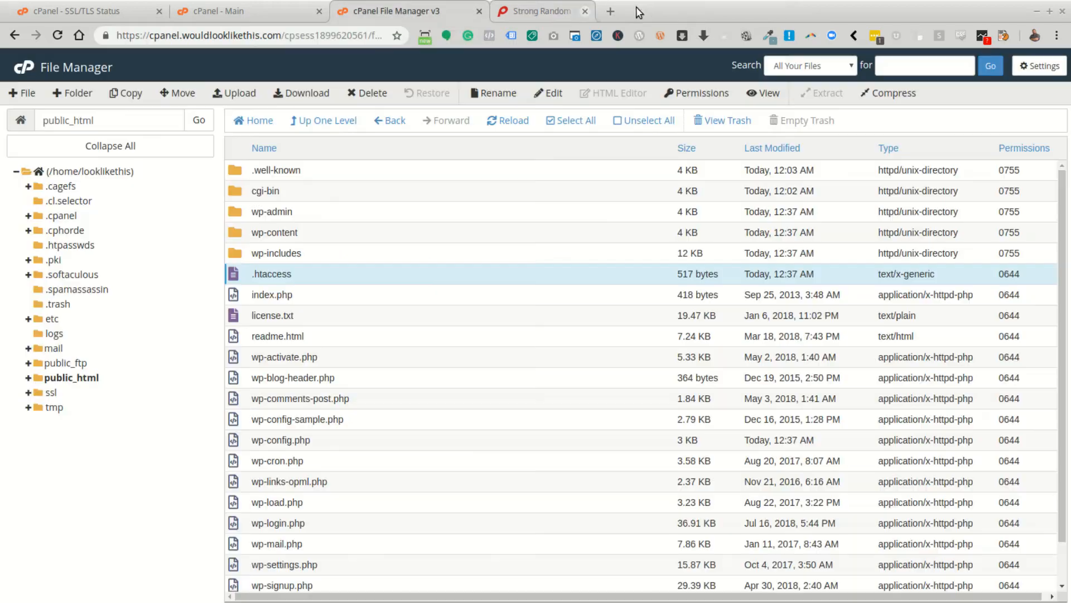
{"action": "left_click", "coordinate": [479, 12]}
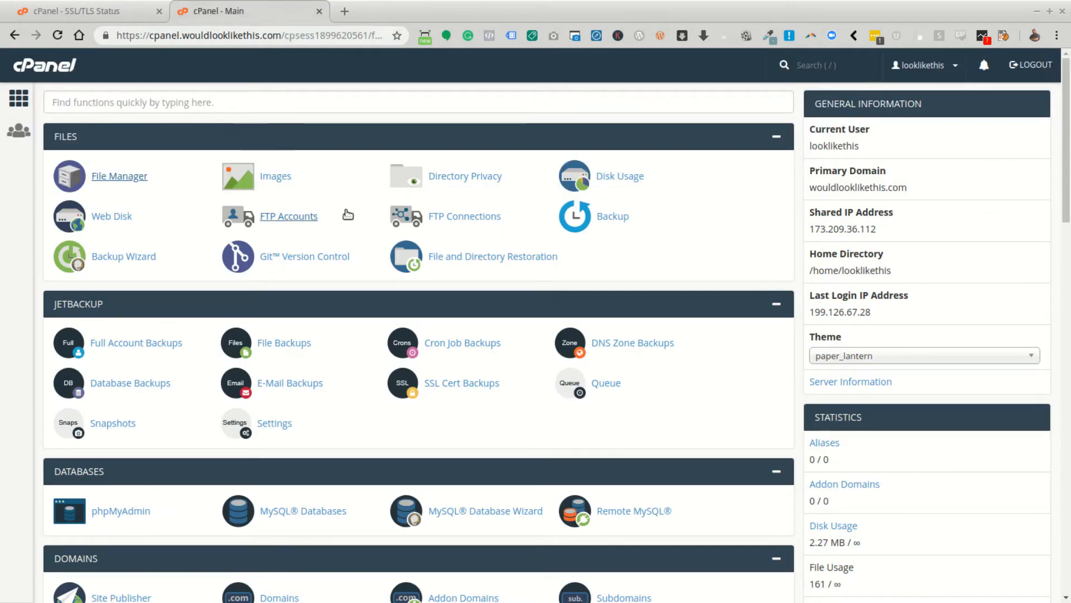
{"action": "scroll", "coordinate": [363, 209], "scroll_direction": "down", "scroll_amount": 2}
{"action": "scroll", "coordinate": [363, 209], "scroll_direction": "down", "scroll_amount": 10}
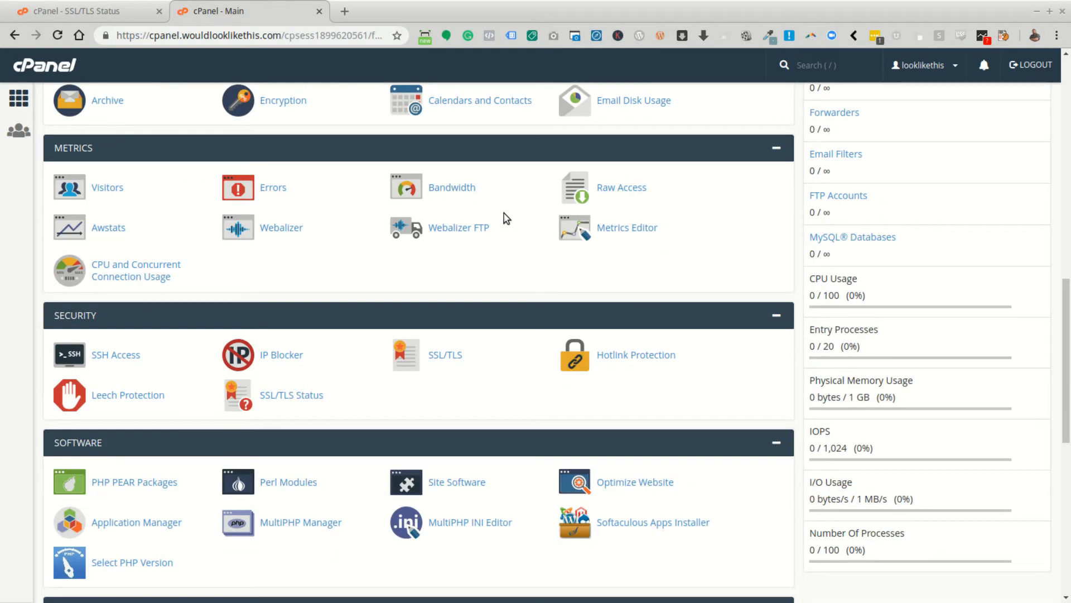
{"action": "scroll", "coordinate": [504, 213], "scroll_direction": "down", "scroll_amount": 4}
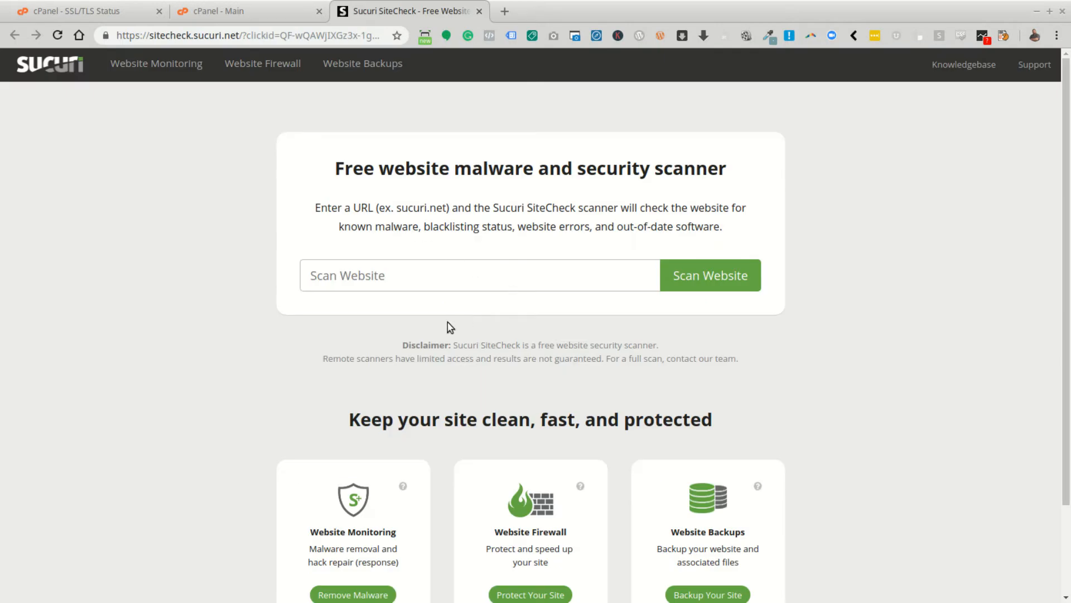
Scan wouldlooklikethis.com with the Sucuri SiteCheck malware and security scanner
{"action": "left_click", "coordinate": [370, 274]}
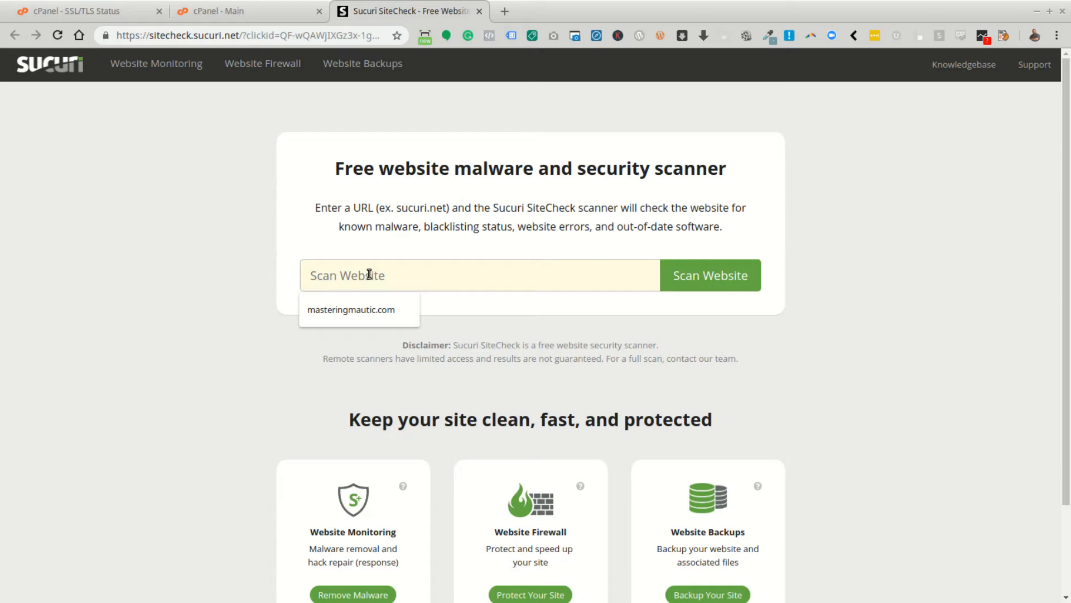
{"action": "type", "text": "wouldlike"}
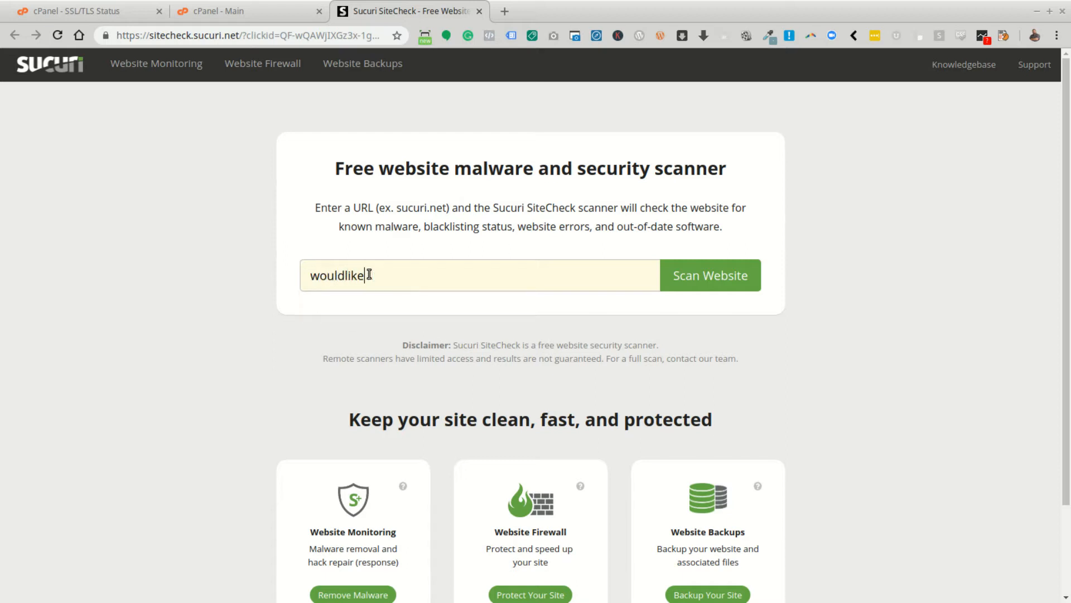
{"action": "key", "text": "BackSpace"}
{"action": "key", "text": "BackSpace"}
{"action": "key", "text": "BackSpace"}
{"action": "type", "text": "ooklikethis.com"}
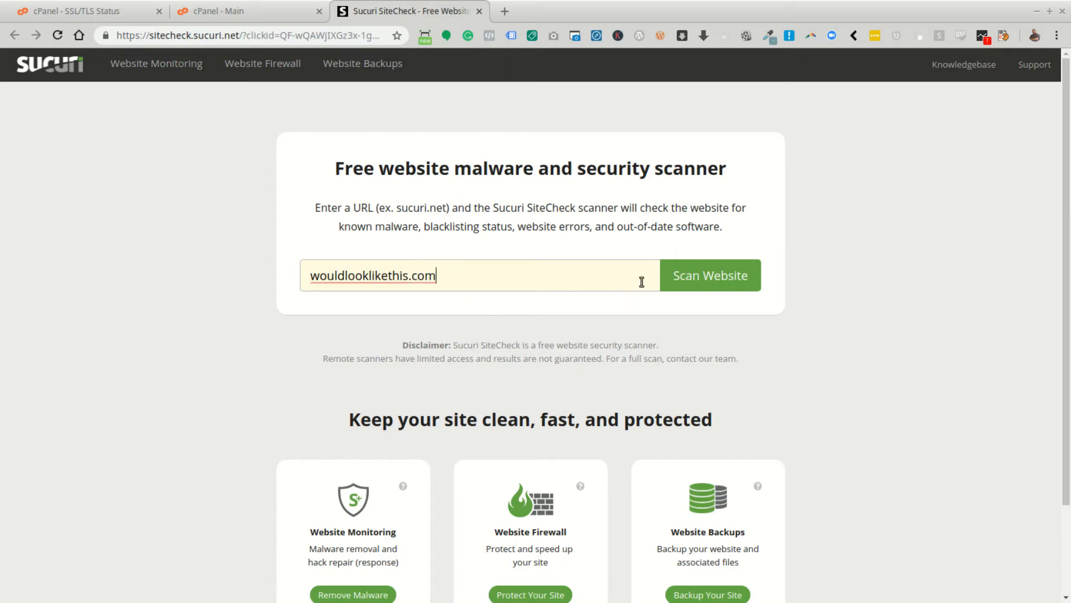
{"action": "left_click", "coordinate": [727, 282]}
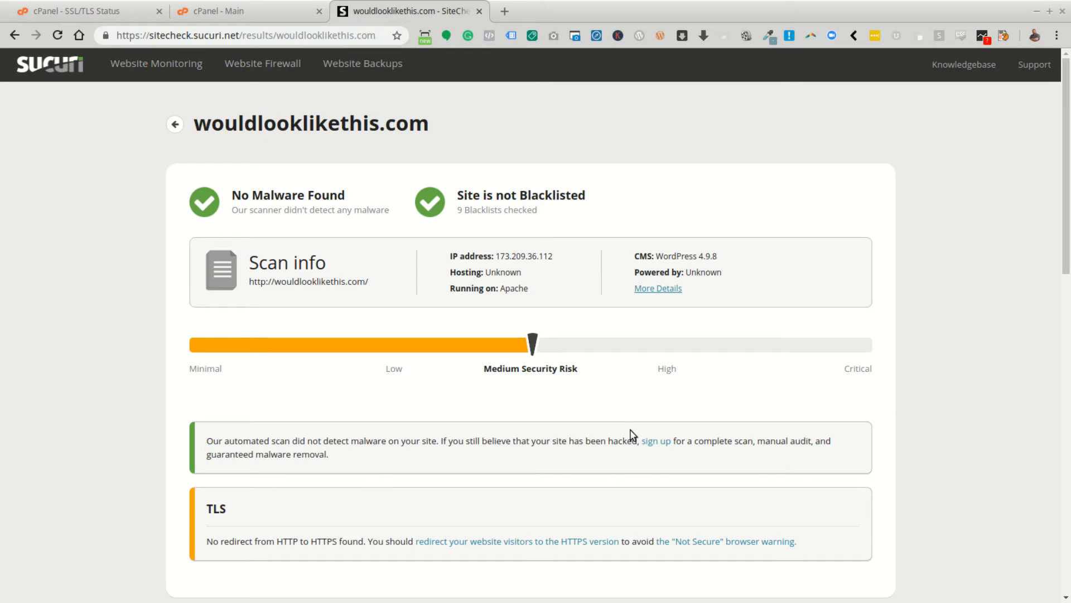
Review the scan report, including the risk rating, TLS notice, malware and blacklist checks, and hardening improvements
{"action": "scroll", "coordinate": [621, 417], "scroll_direction": "down", "scroll_amount": 4}
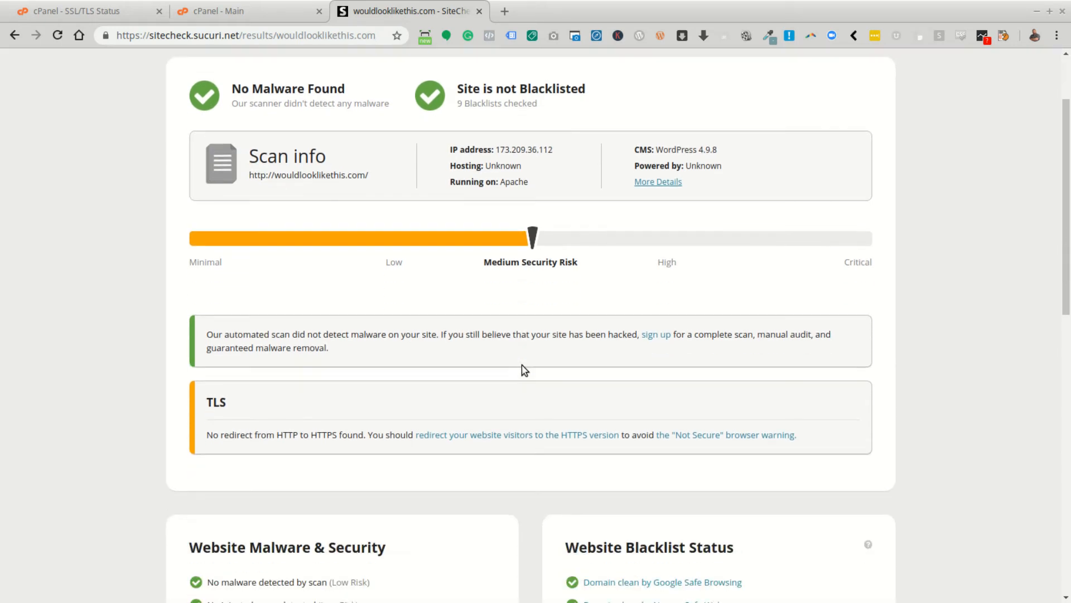
{"action": "scroll", "coordinate": [323, 354], "scroll_direction": "down", "scroll_amount": 7}
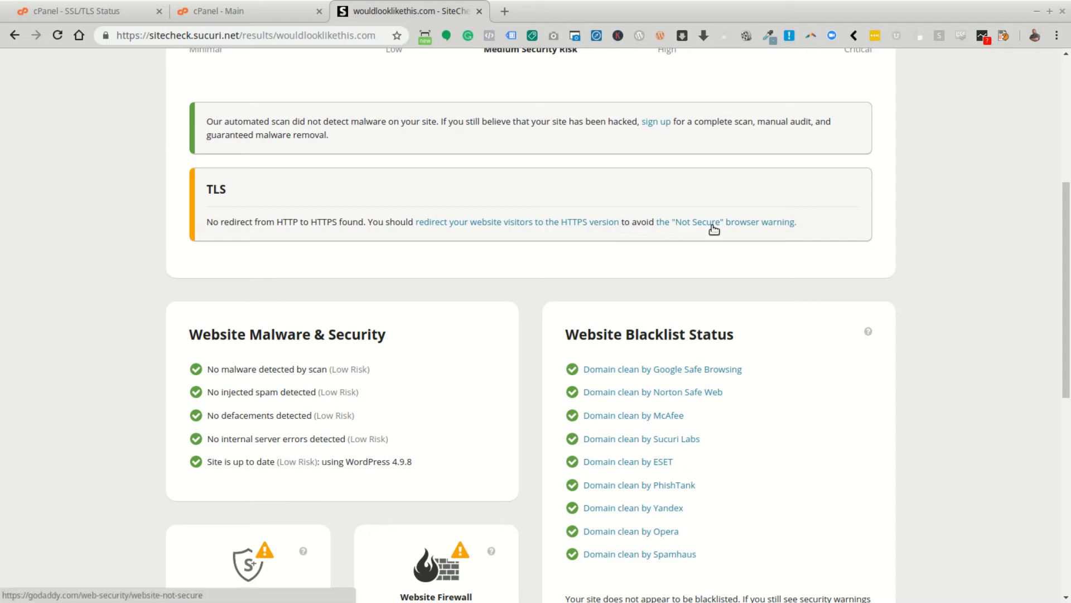
{"action": "scroll", "coordinate": [736, 223], "scroll_direction": "down", "scroll_amount": 3}
{"action": "scroll", "coordinate": [781, 184], "scroll_direction": "up", "scroll_amount": 3}
{"action": "scroll", "coordinate": [792, 177], "scroll_direction": "up", "scroll_amount": 1}
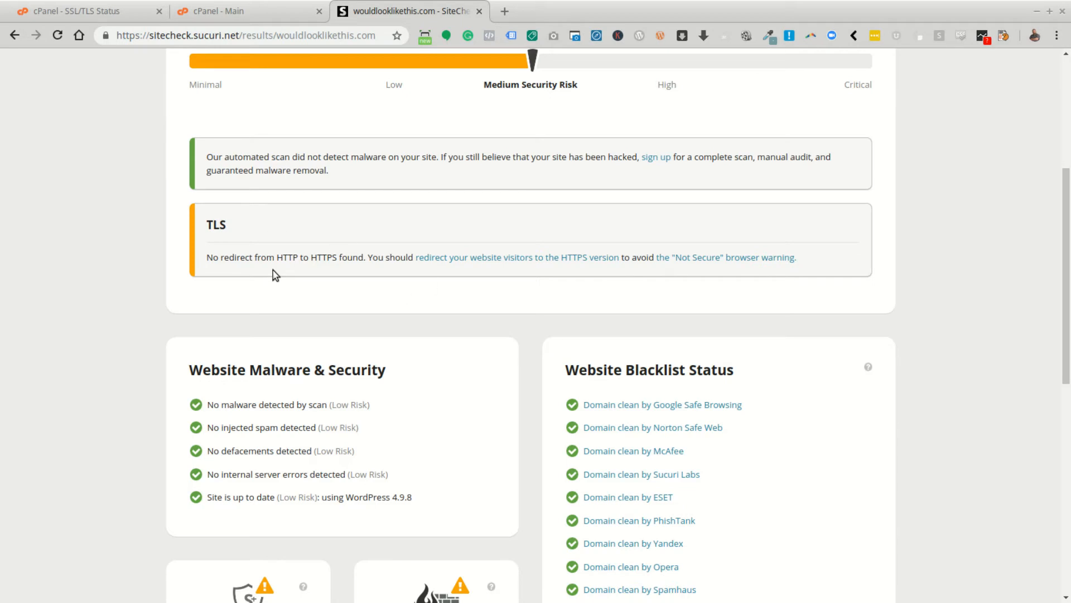
{"action": "scroll", "coordinate": [323, 239], "scroll_direction": "down", "scroll_amount": 3}
{"action": "scroll", "coordinate": [376, 210], "scroll_direction": "up", "scroll_amount": 4}
{"action": "scroll", "coordinate": [347, 330], "scroll_direction": "down", "scroll_amount": 5}
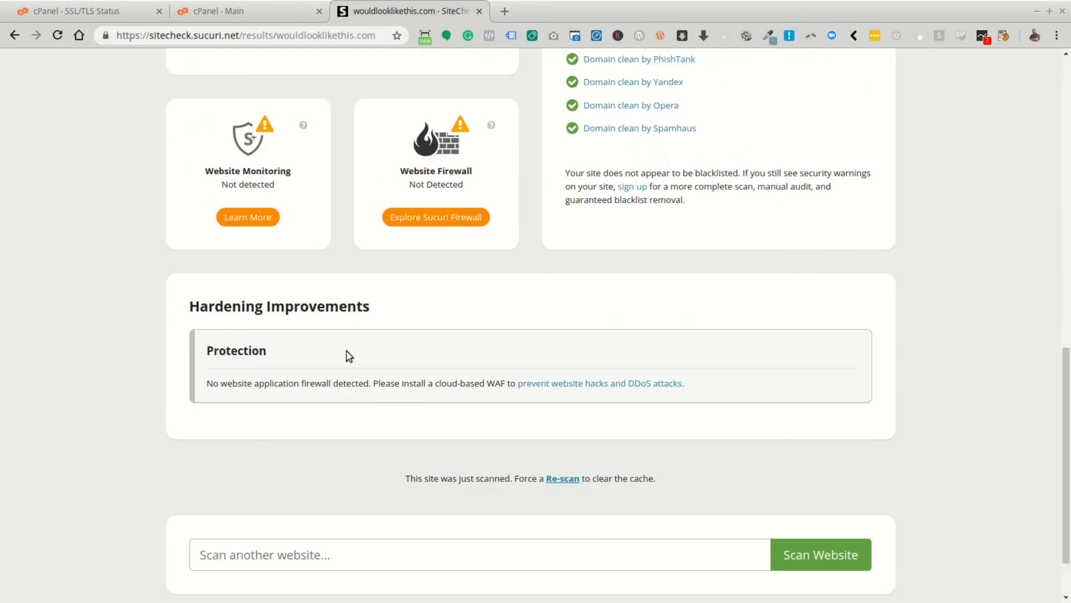
{"action": "scroll", "coordinate": [440, 360], "scroll_direction": "down", "scroll_amount": 2}
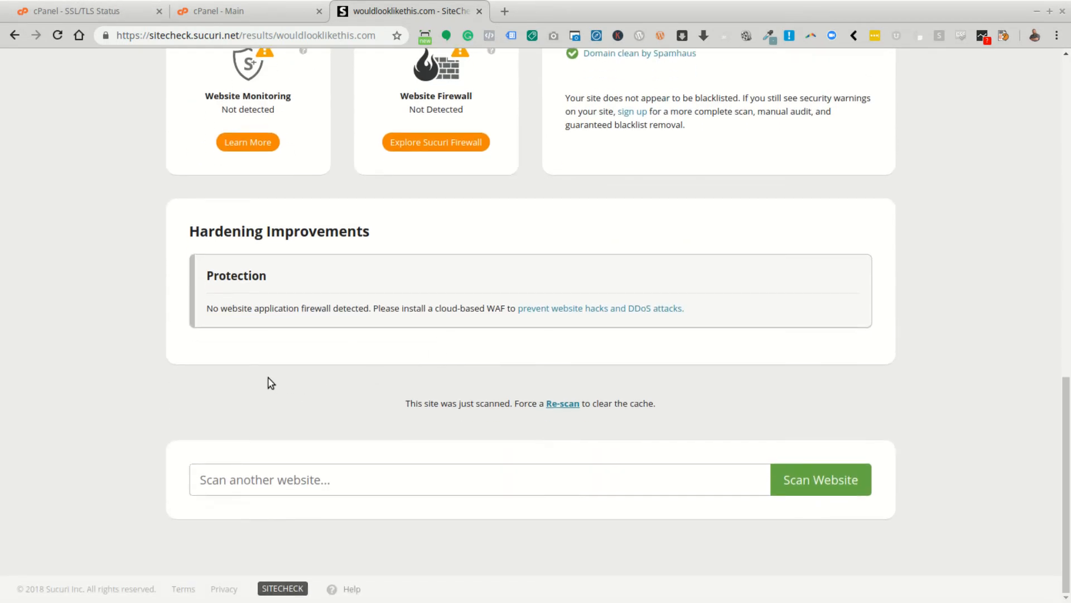
{"action": "scroll", "coordinate": [283, 327], "scroll_direction": "up", "scroll_amount": 5}
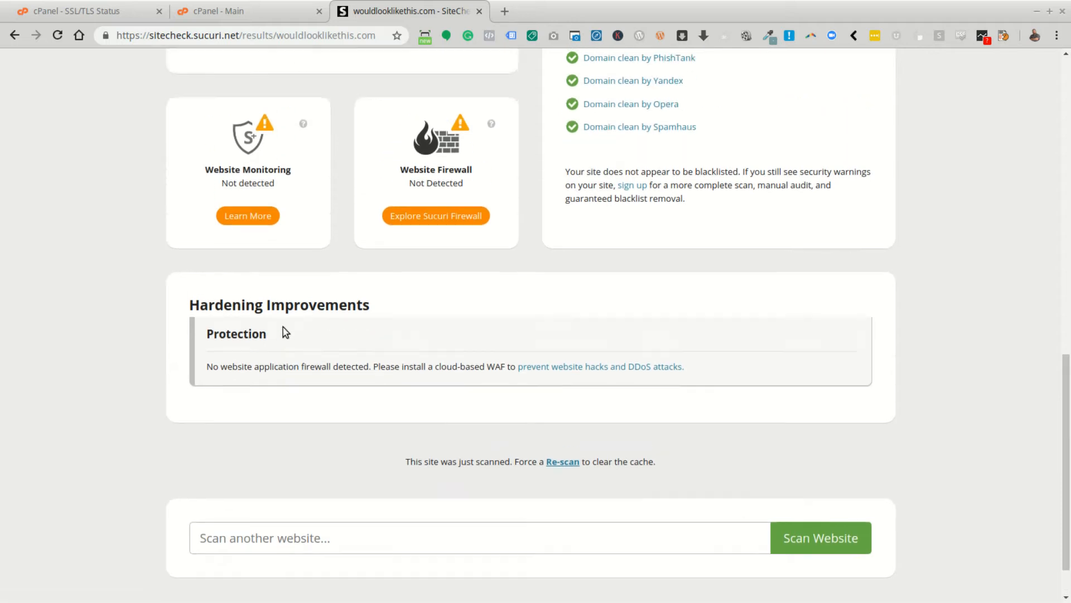
{"action": "scroll", "coordinate": [341, 337], "scroll_direction": "up", "scroll_amount": 6}
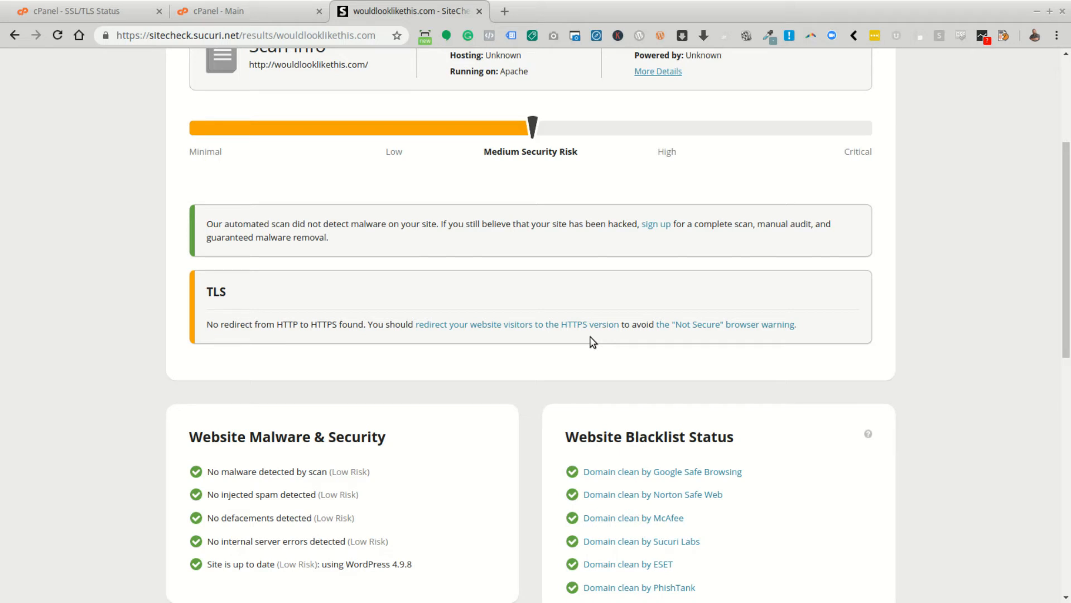
{"action": "scroll", "coordinate": [391, 251], "scroll_direction": "up", "scroll_amount": 4}
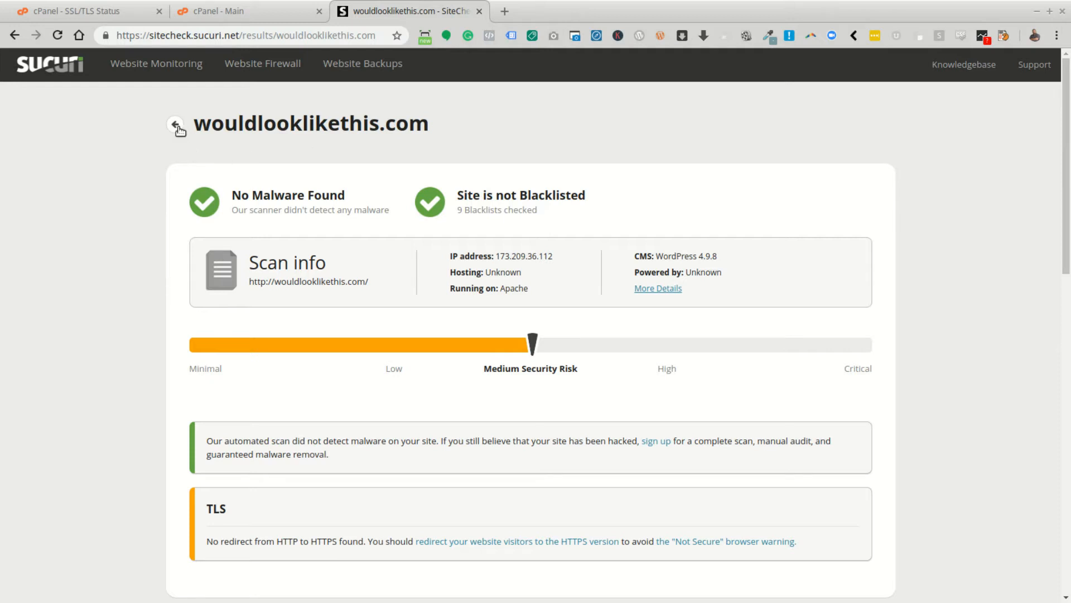
{"action": "scroll", "coordinate": [303, 183], "scroll_direction": "down", "scroll_amount": 5}
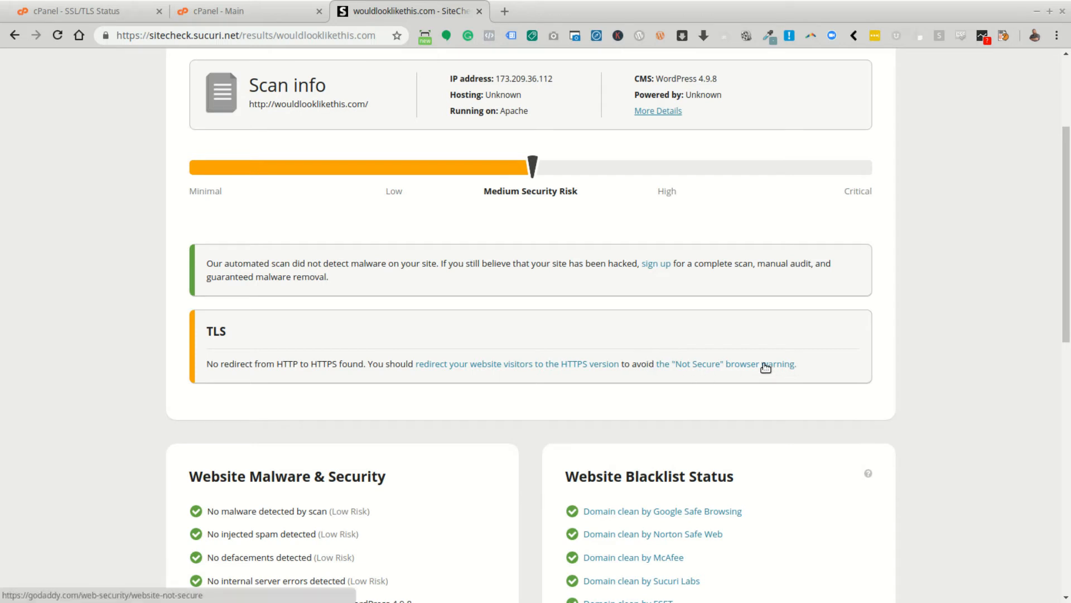
Open the linked guide on redirecting visitors to HTTPS and copy the three-line Force HTTPS rewrite snippet for .htaccess
{"action": "left_click", "coordinate": [533, 366]}
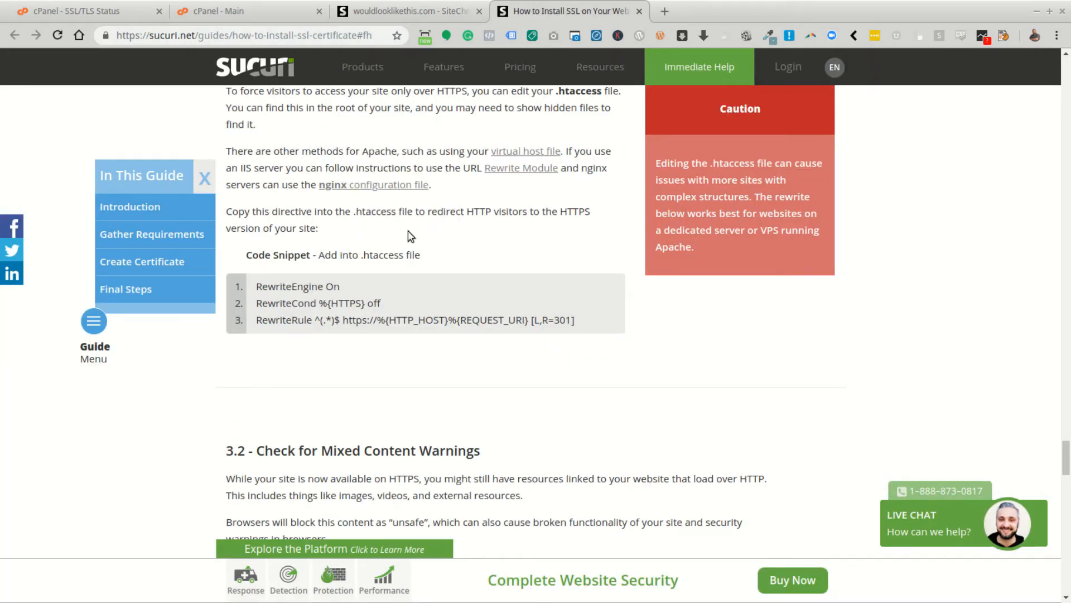
{"action": "scroll", "coordinate": [283, 365], "scroll_direction": "down", "scroll_amount": 3}
{"action": "scroll", "coordinate": [285, 369], "scroll_direction": "down", "scroll_amount": 3}
{"action": "scroll", "coordinate": [294, 315], "scroll_direction": "up", "scroll_amount": 5}
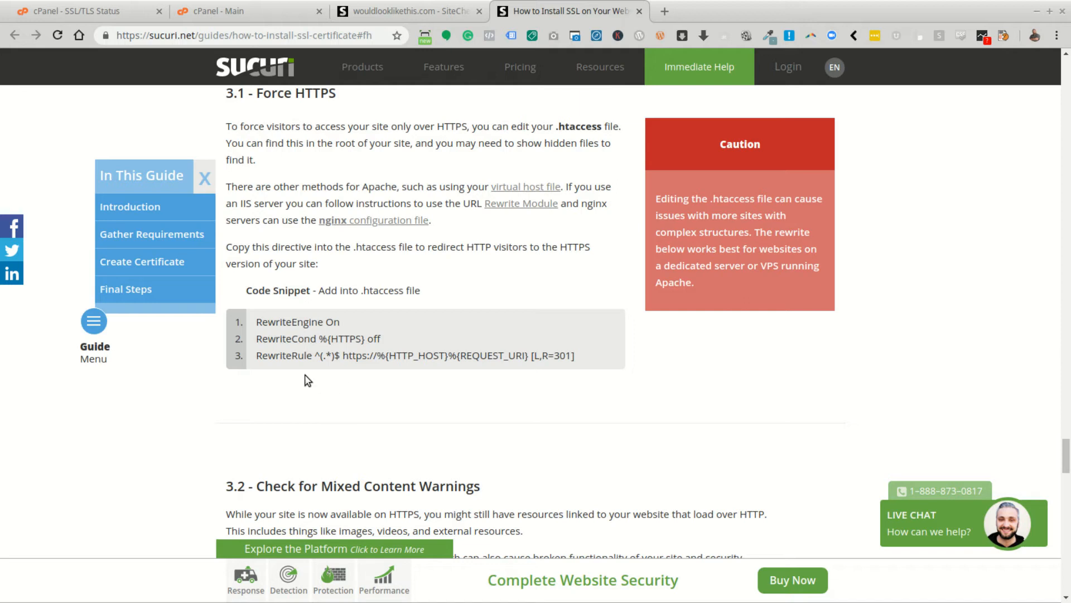
{"action": "left_click_drag", "start_coordinate": [579, 357], "coordinate": [256, 322]}
{"action": "right_click", "coordinate": [268, 322]}
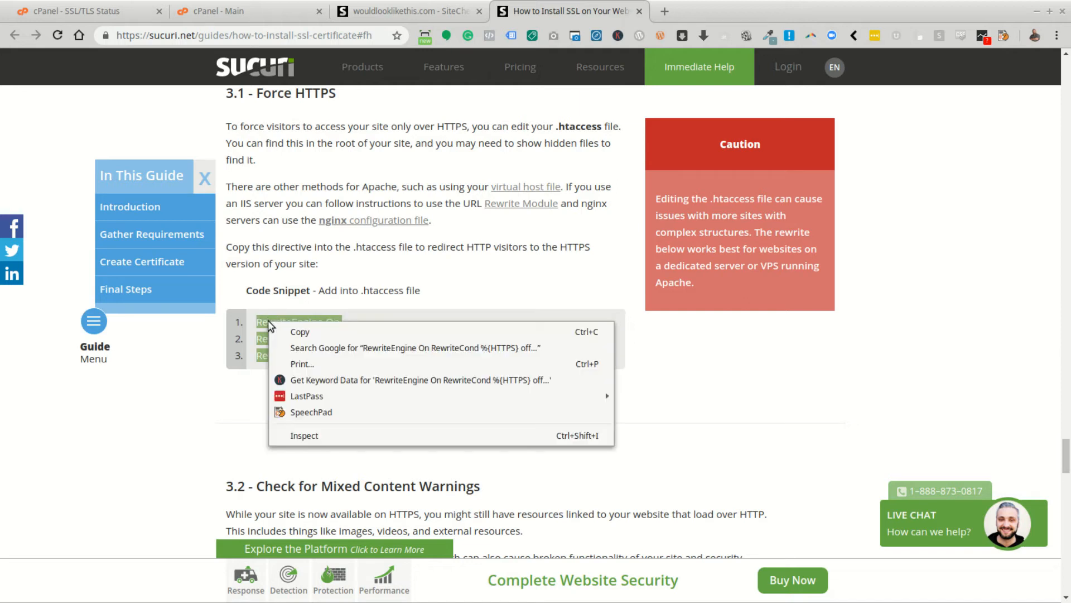
{"action": "left_click", "coordinate": [328, 332]}
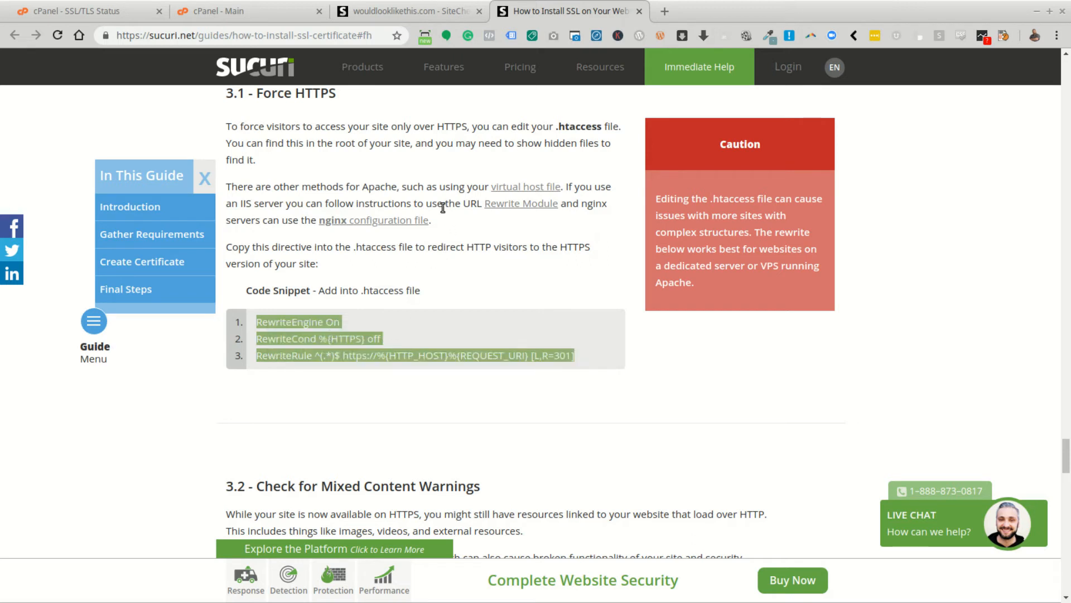
{"action": "scroll", "coordinate": [441, 220], "scroll_direction": "down", "scroll_amount": 3}
{"action": "scroll", "coordinate": [391, 217], "scroll_direction": "down", "scroll_amount": 4}
{"action": "scroll", "coordinate": [391, 245], "scroll_direction": "down", "scroll_amount": 3}
{"action": "scroll", "coordinate": [424, 268], "scroll_direction": "up", "scroll_amount": 5}
{"action": "scroll", "coordinate": [410, 261], "scroll_direction": "up", "scroll_amount": 8}
Return to the cPanel main page and reopen .htaccess from public_html in the File Manager for editing
{"action": "left_click", "coordinate": [218, 11]}
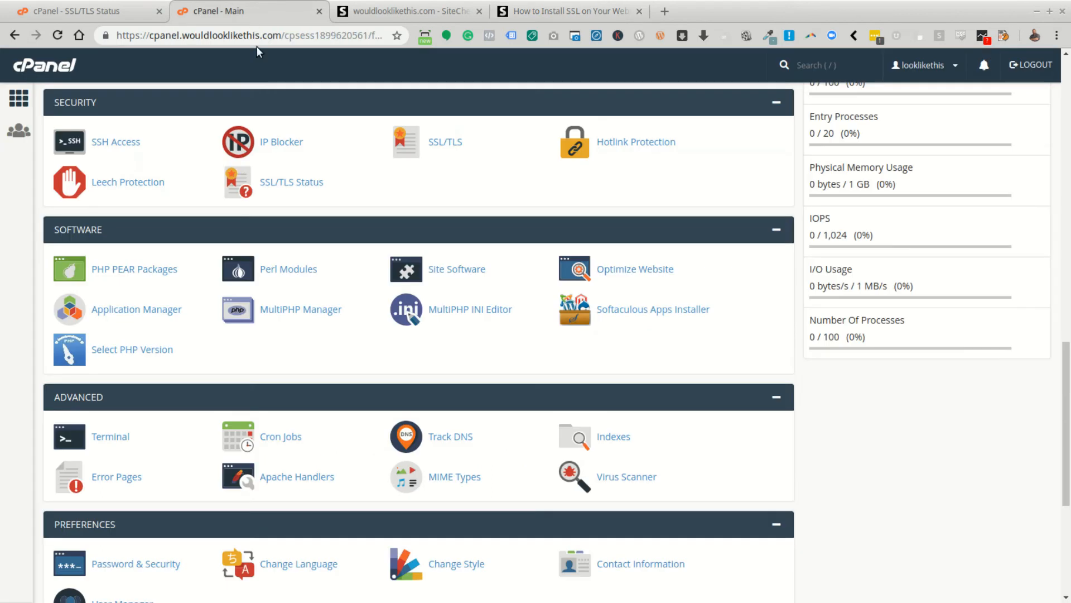
{"action": "scroll", "coordinate": [128, 150], "scroll_direction": "up", "scroll_amount": 20}
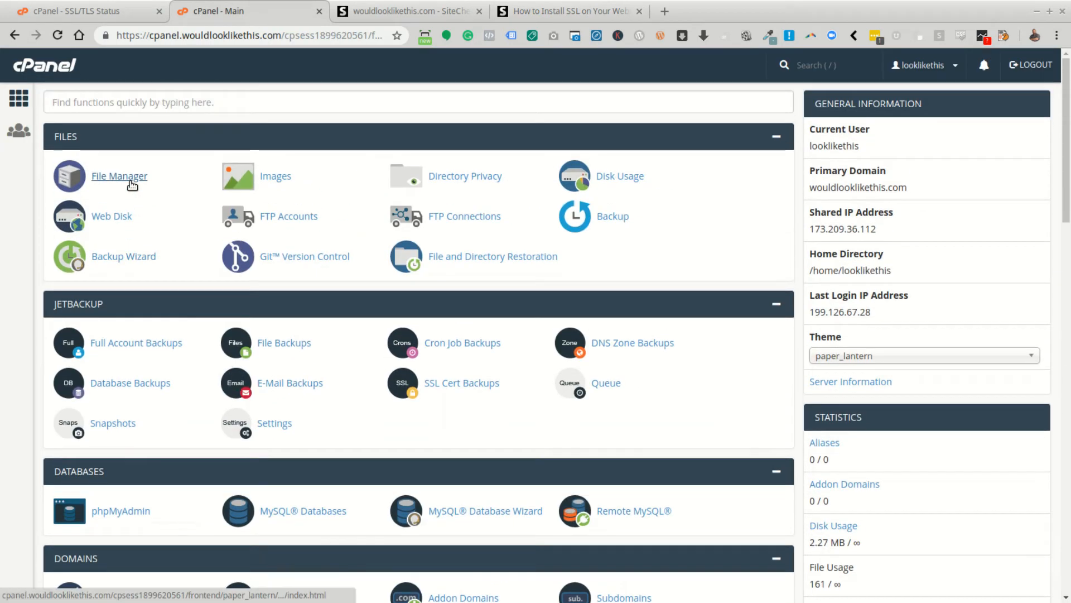
{"action": "left_click", "coordinate": [131, 182]}
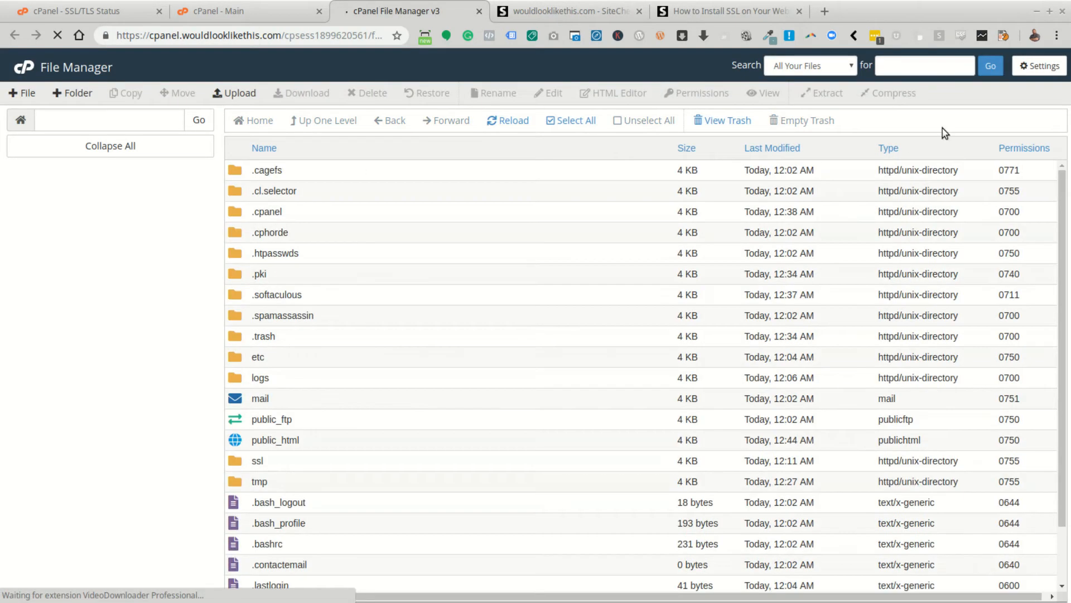
{"action": "double_click", "coordinate": [233, 441]}
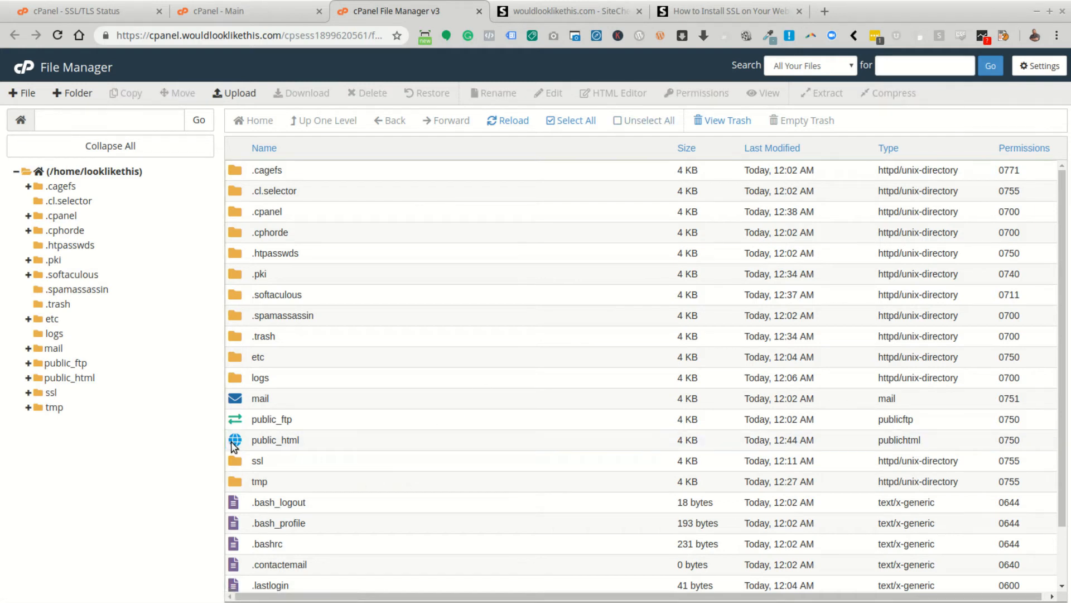
{"action": "left_click", "coordinate": [236, 274]}
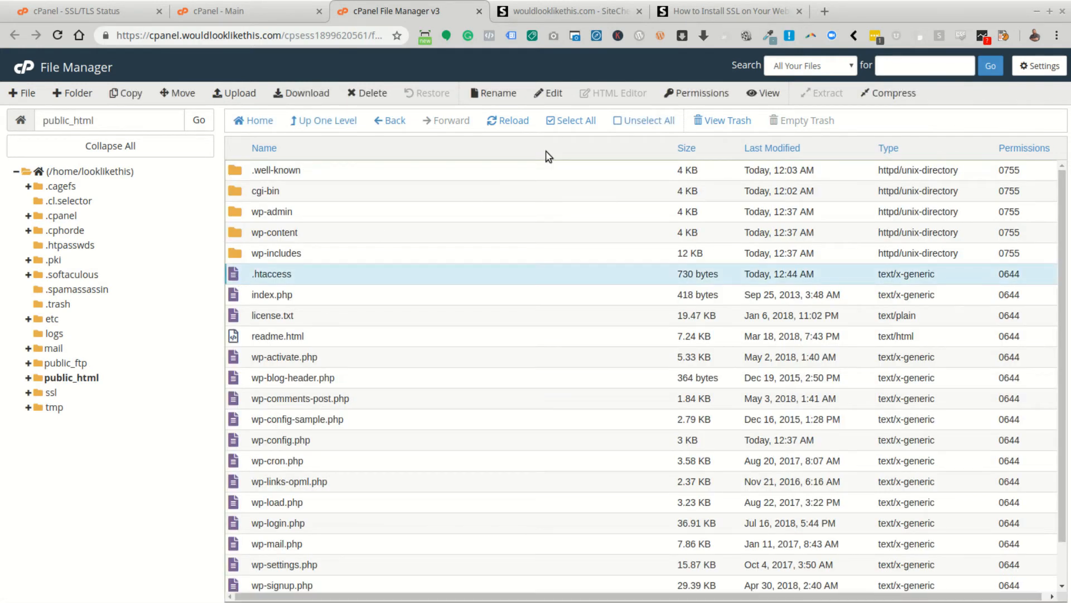
{"action": "left_click", "coordinate": [553, 93]}
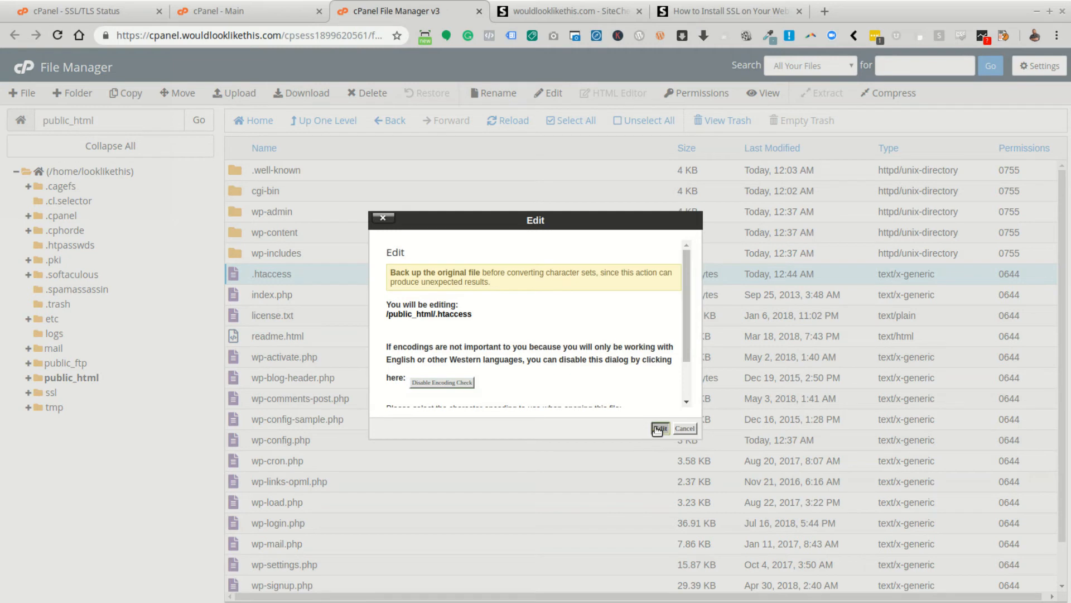
{"action": "left_click", "coordinate": [658, 427]}
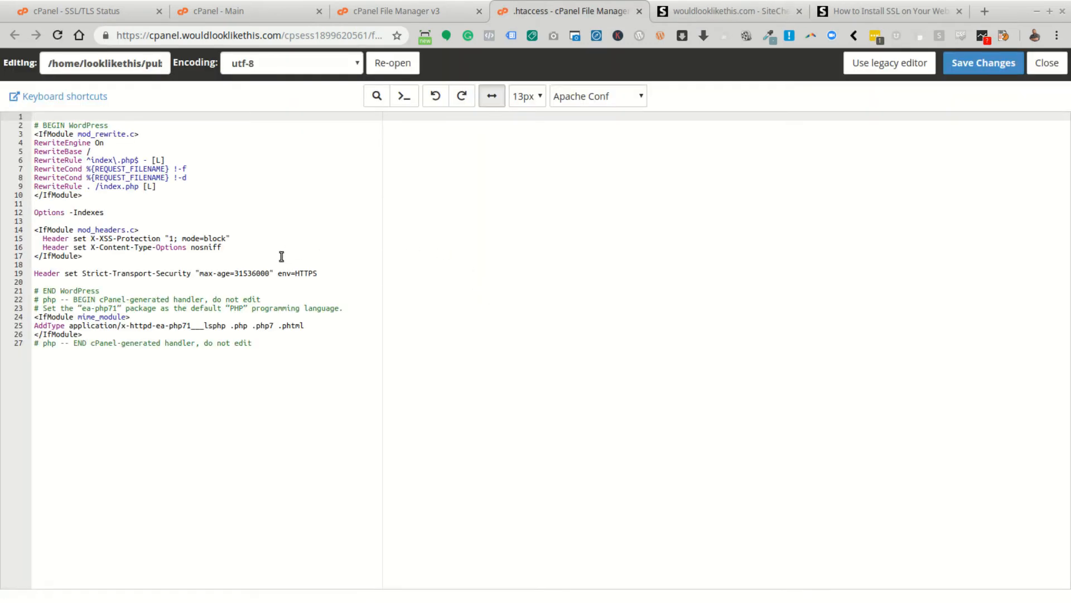
Paste the copied HTTPS redirect rules between the mod_rewrite block and Options -Indexes, separated by blank lines
{"action": "left_click", "coordinate": [116, 206]}
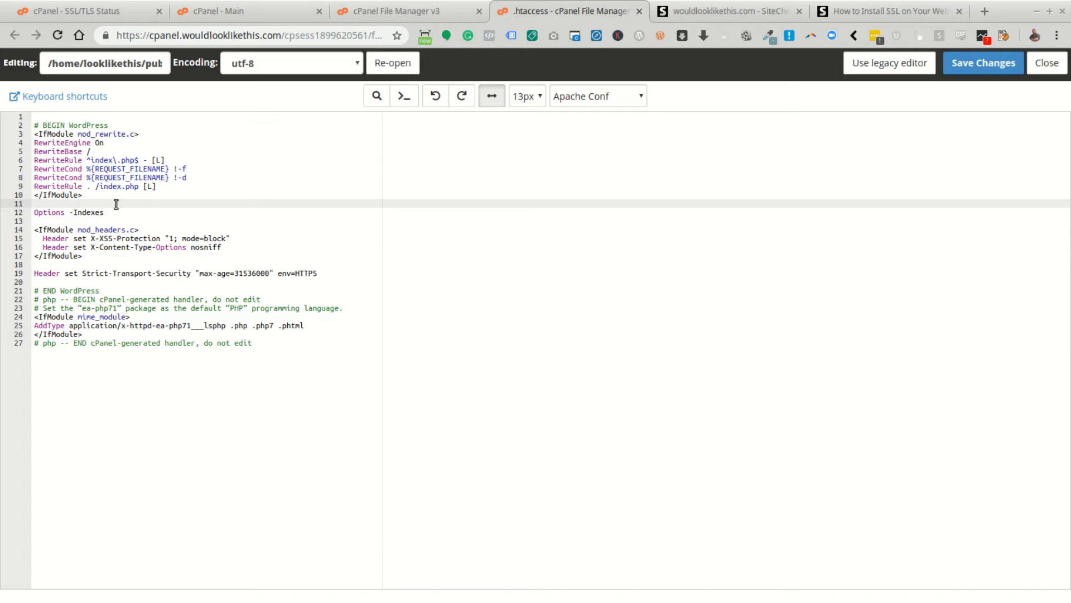
{"action": "key", "text": "Return"}
{"action": "key", "text": "Up"}
{"action": "key", "text": "Return"}
{"action": "key", "text": "ctrl+v"}
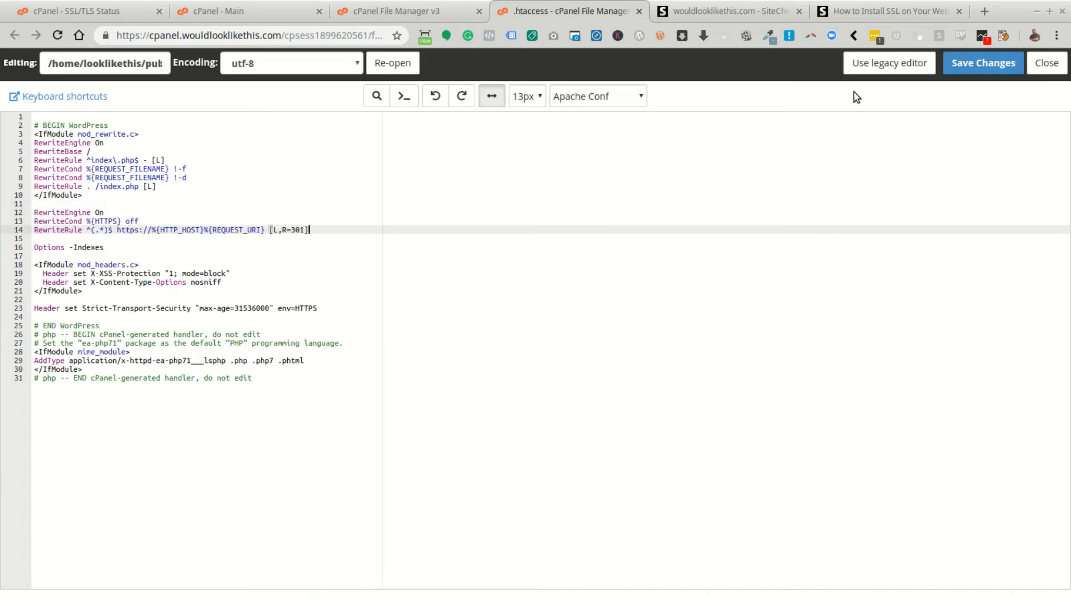
Save the .htaccess changes and force a re-scan of wouldlooklikethis.com in Sucuri SiteCheck
{"action": "left_click", "coordinate": [985, 66]}
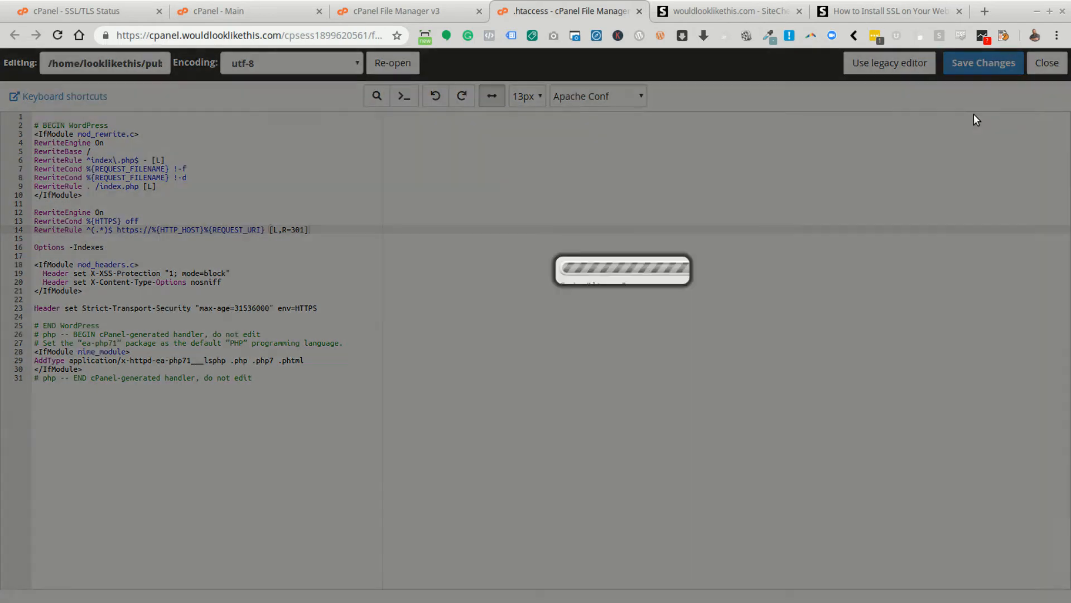
{"action": "left_click", "coordinate": [705, 10]}
{"action": "scroll", "coordinate": [532, 300], "scroll_direction": "down", "scroll_amount": 9}
{"action": "scroll", "coordinate": [538, 301], "scroll_direction": "down", "scroll_amount": 3}
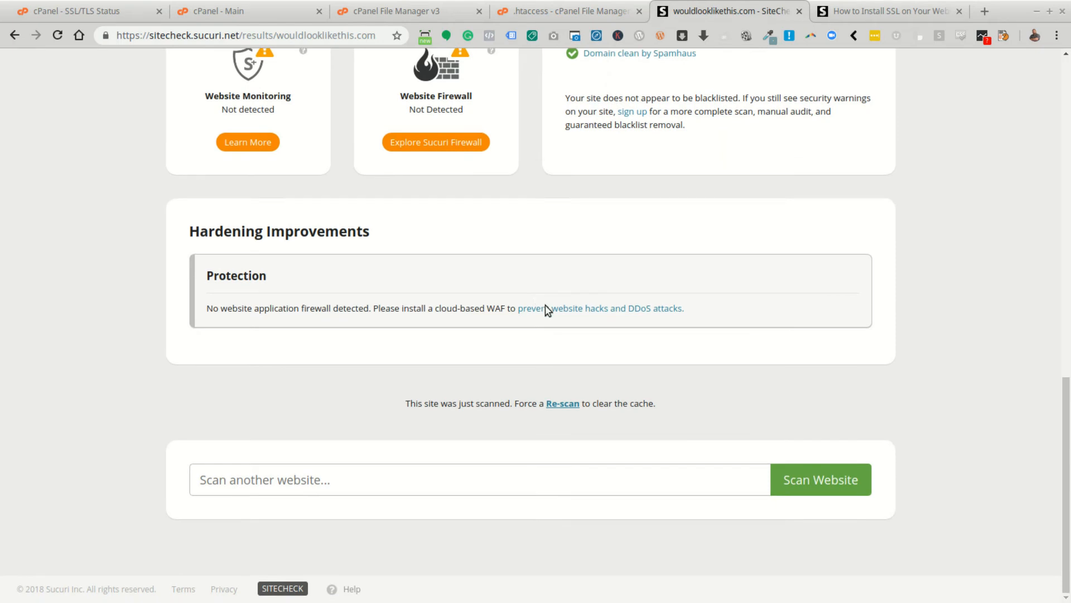
{"action": "left_click", "coordinate": [563, 403]}
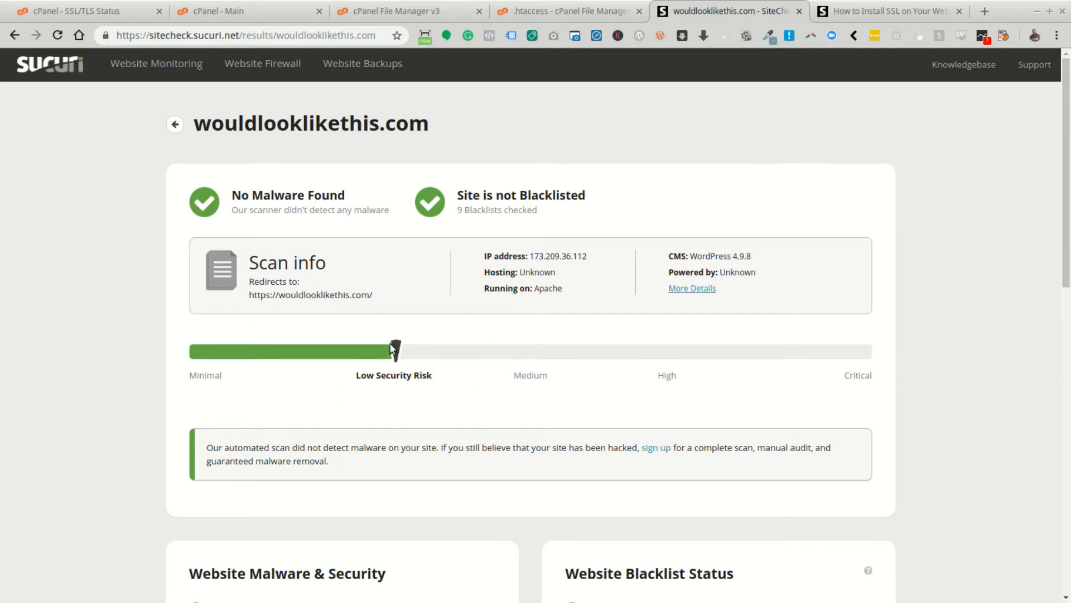
Review the refreshed scan report, including the risk rating, malware and blacklist checks, and hardening improvements
{"action": "scroll", "coordinate": [485, 406], "scroll_direction": "down", "scroll_amount": 4}
{"action": "scroll", "coordinate": [485, 406], "scroll_direction": "down", "scroll_amount": 9}
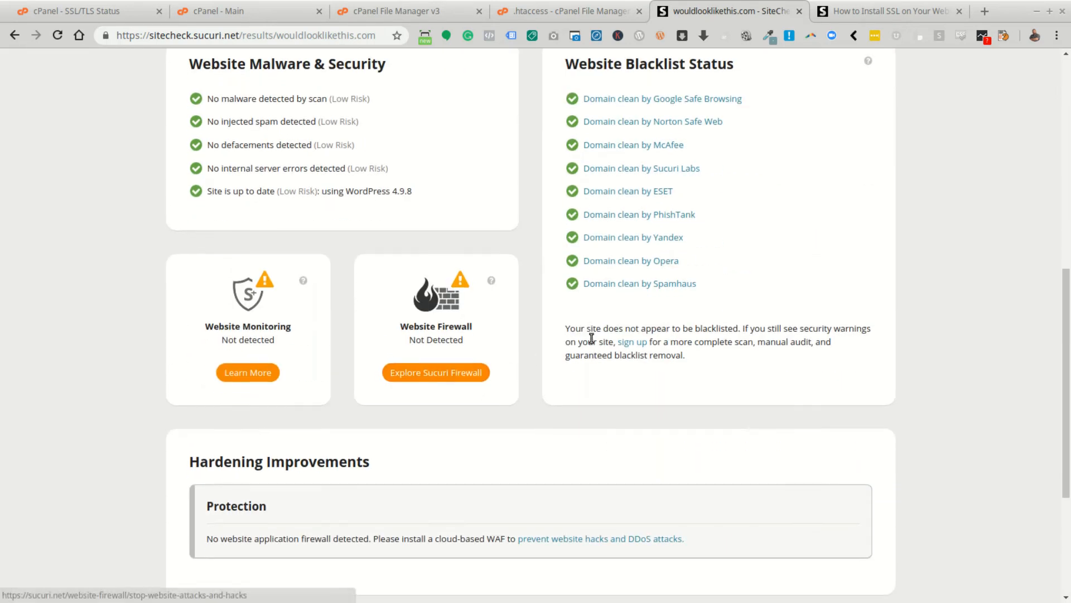
{"action": "scroll", "coordinate": [483, 332], "scroll_direction": "down", "scroll_amount": 1}
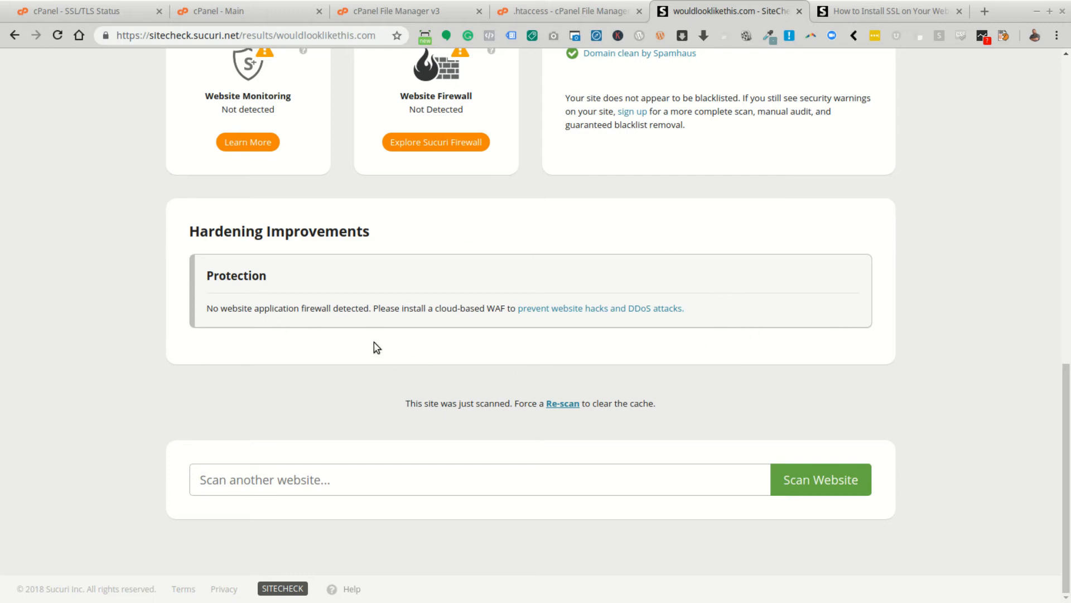
{"action": "scroll", "coordinate": [813, 249], "scroll_direction": "up", "scroll_amount": 10}
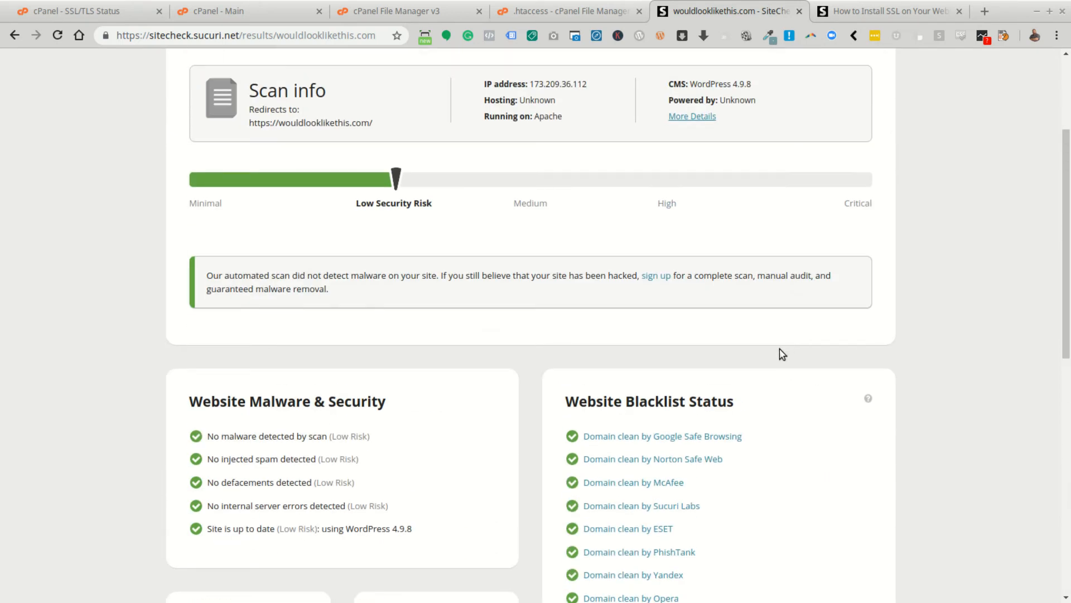
{"action": "scroll", "coordinate": [780, 352], "scroll_direction": "up", "scroll_amount": 3}
{"action": "scroll", "coordinate": [578, 316], "scroll_direction": "down", "scroll_amount": 3}
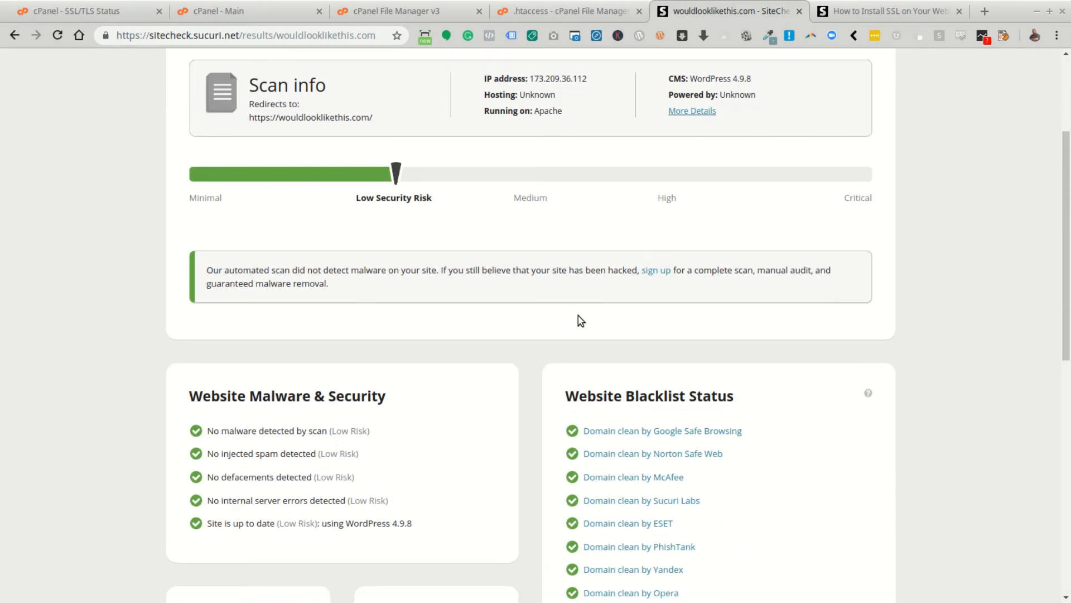
{"action": "scroll", "coordinate": [638, 313], "scroll_direction": "down", "scroll_amount": 3}
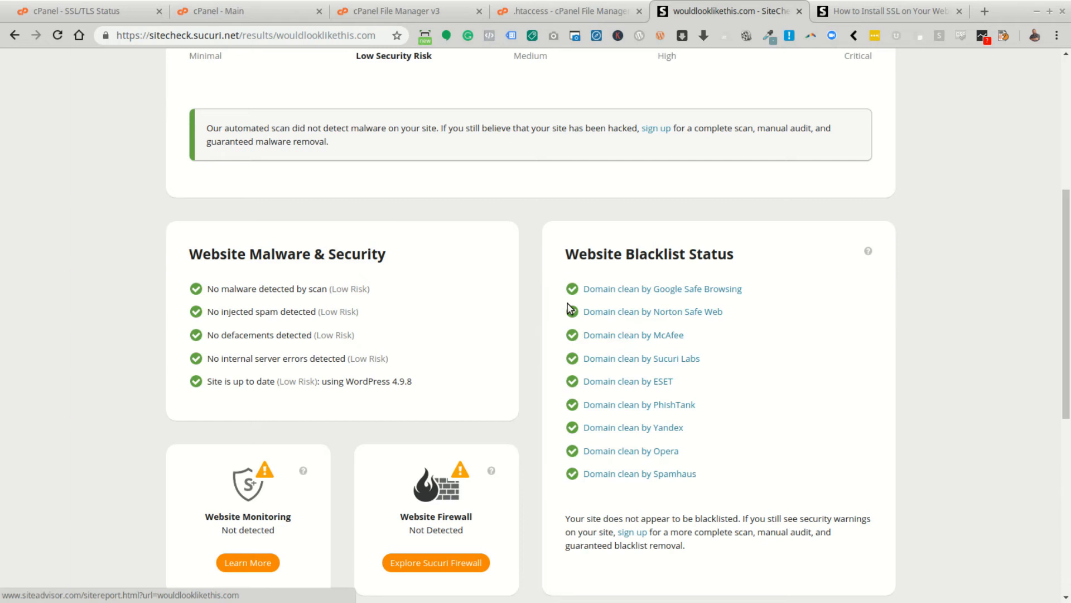
{"action": "scroll", "coordinate": [586, 301], "scroll_direction": "up", "scroll_amount": 5}
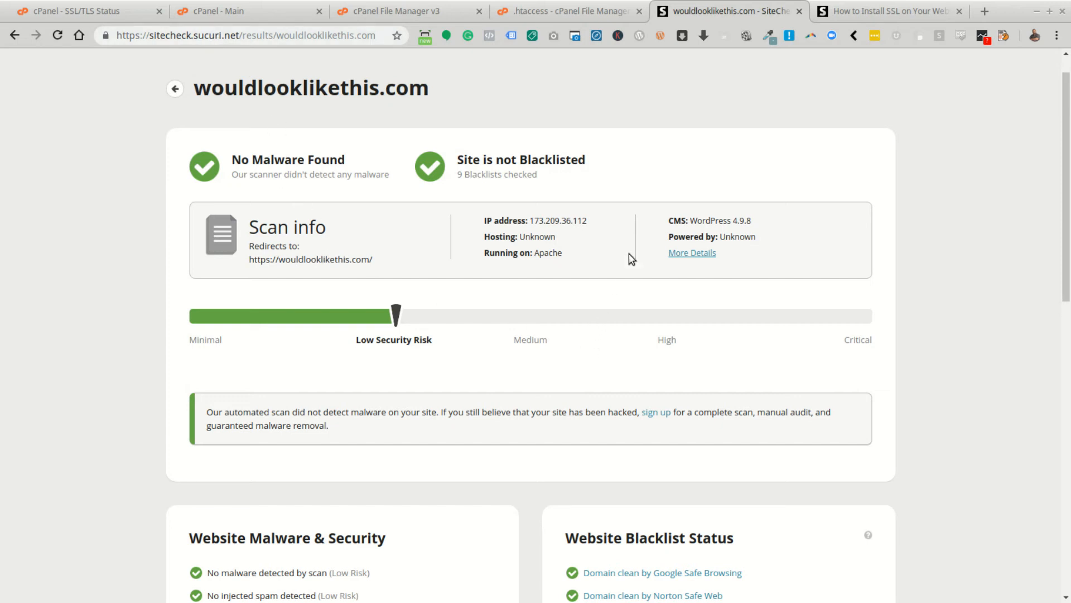
Close the .htaccess editor and the Sucuri SSL installation guide
{"action": "left_click", "coordinate": [616, 15]}
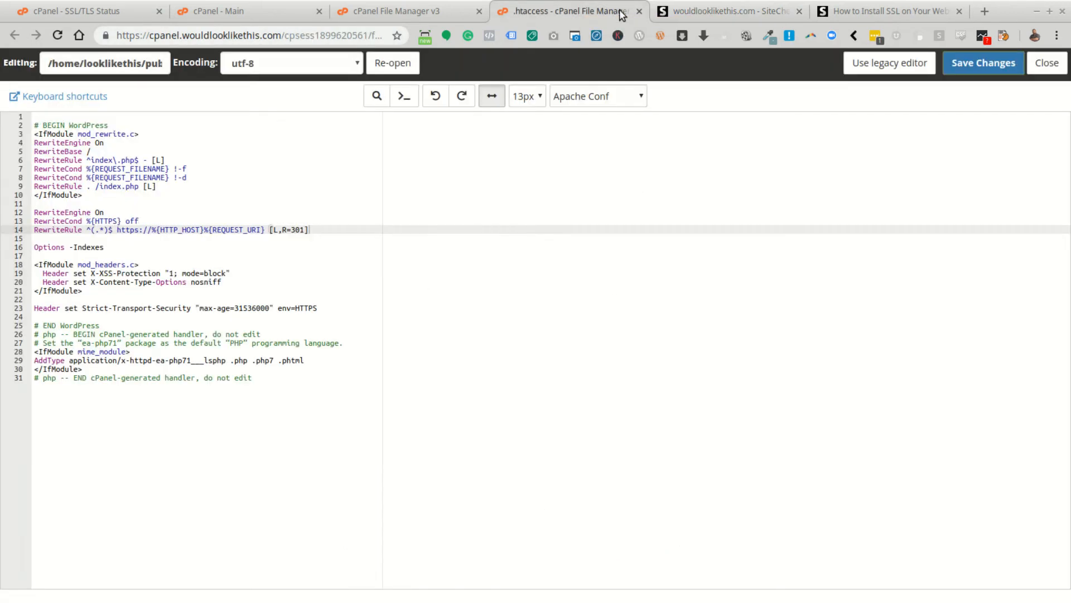
{"action": "left_click", "coordinate": [1054, 64]}
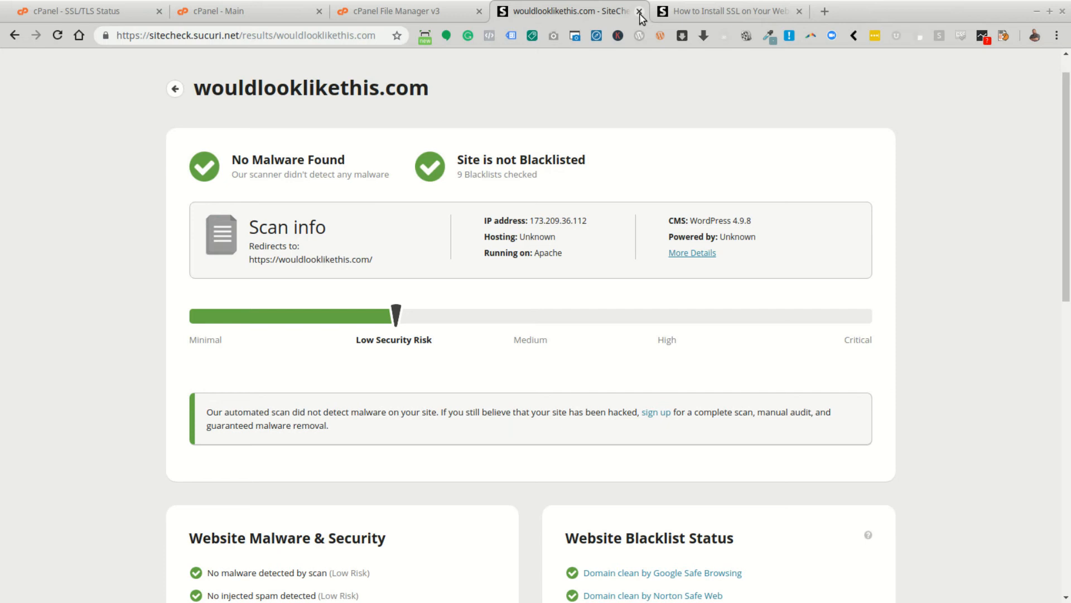
{"action": "left_click", "coordinate": [773, 14]}
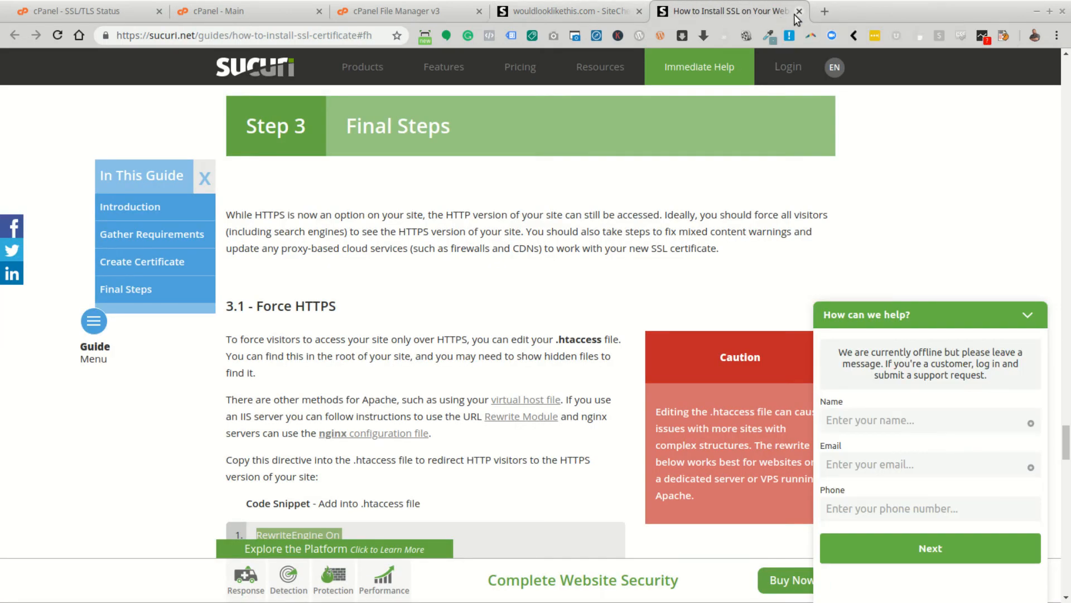
{"action": "left_click", "coordinate": [799, 12]}
Open scanmyserver.com in a new tab to view the free server scanning service, and close it
{"action": "left_click", "coordinate": [665, 11]}
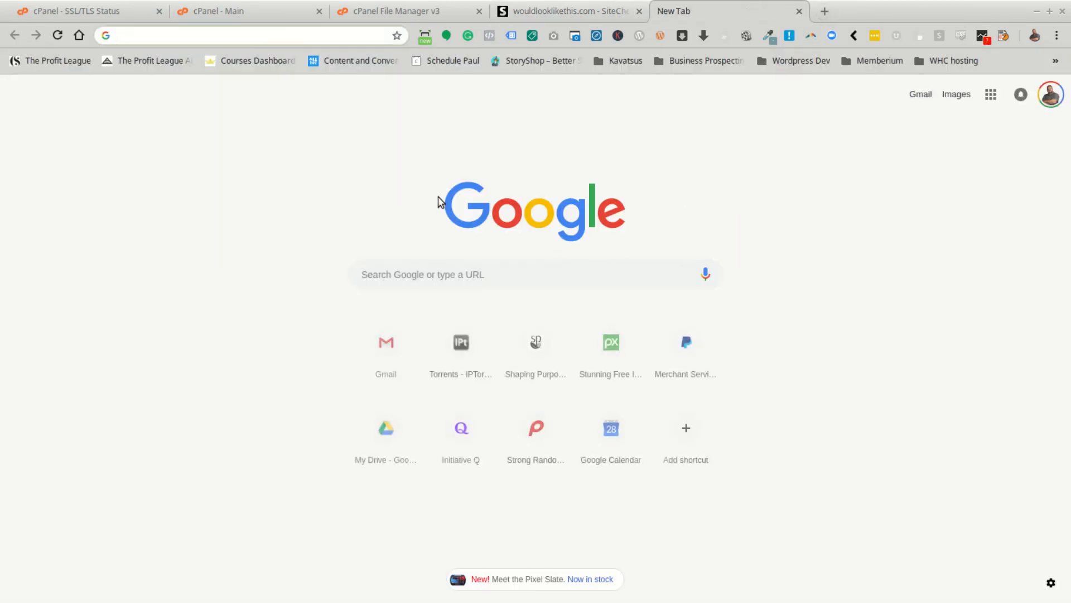
{"action": "type", "text": "sc"}
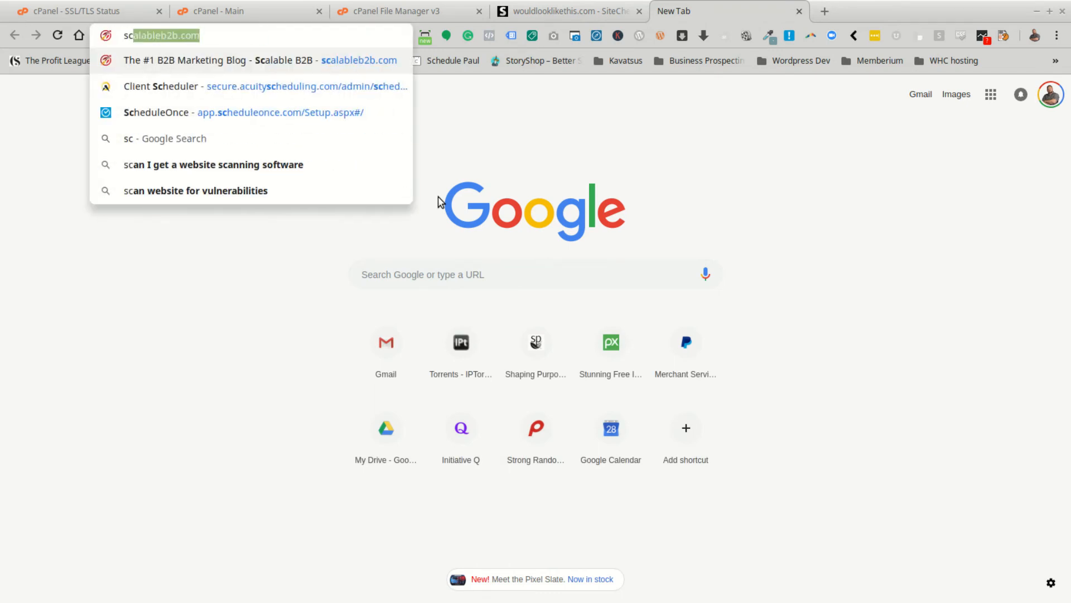
{"action": "type", "text": "anmy"}
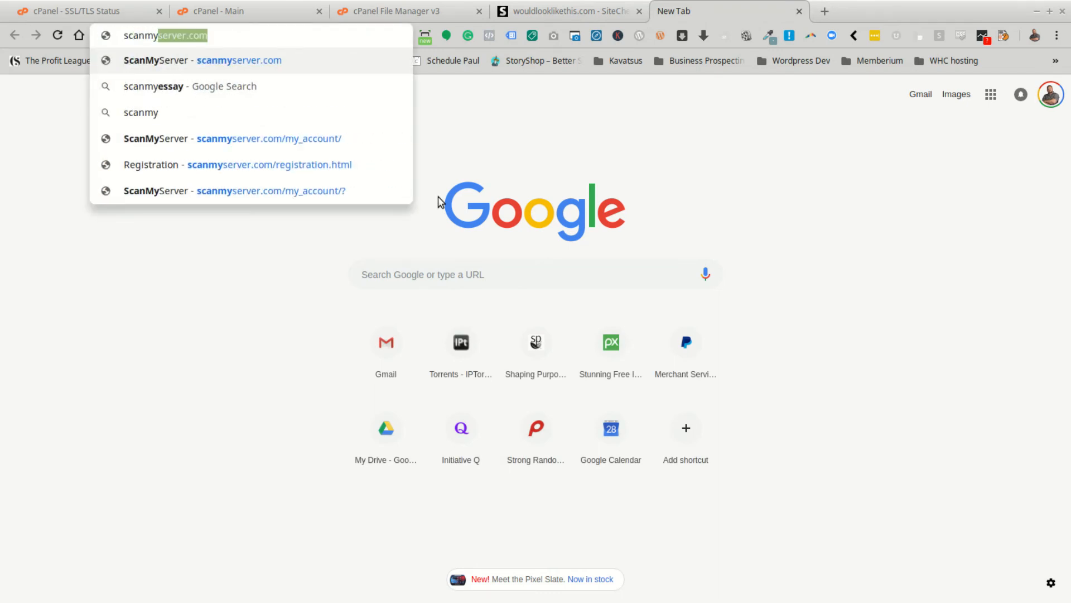
{"action": "key", "text": "Return"}
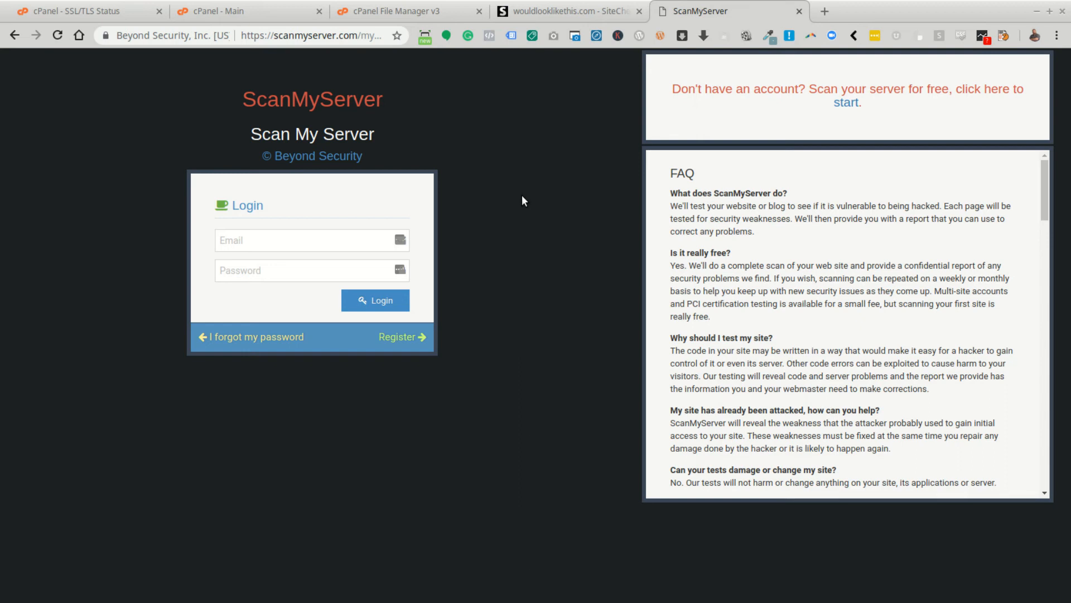
{"action": "left_click", "coordinate": [799, 12]}
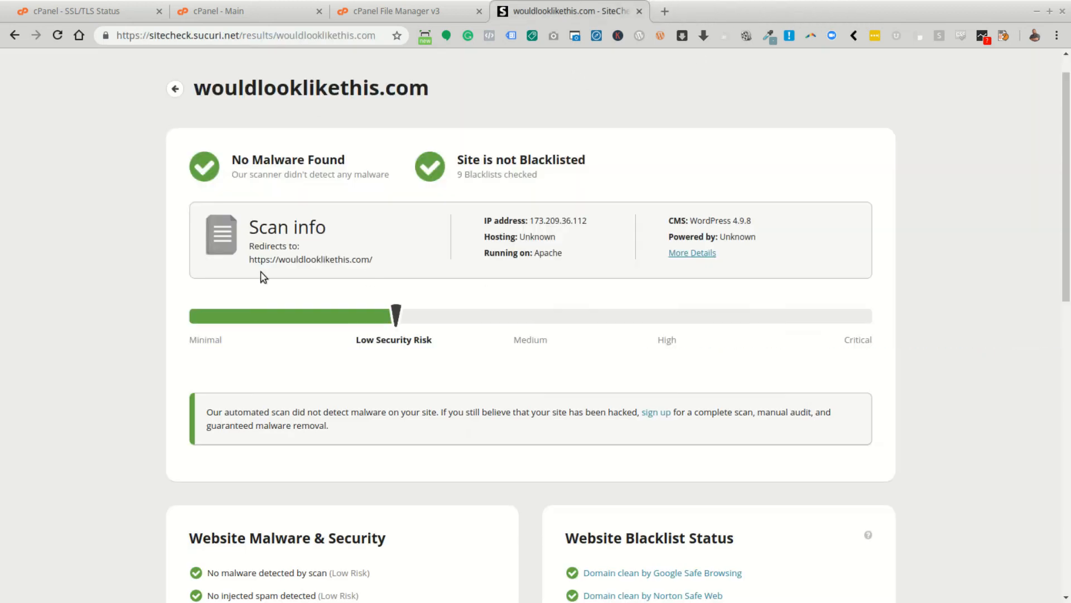
Close the SiteCheck report and the File Manager, returning to the cPanel main page
{"action": "left_click", "coordinate": [427, 13]}
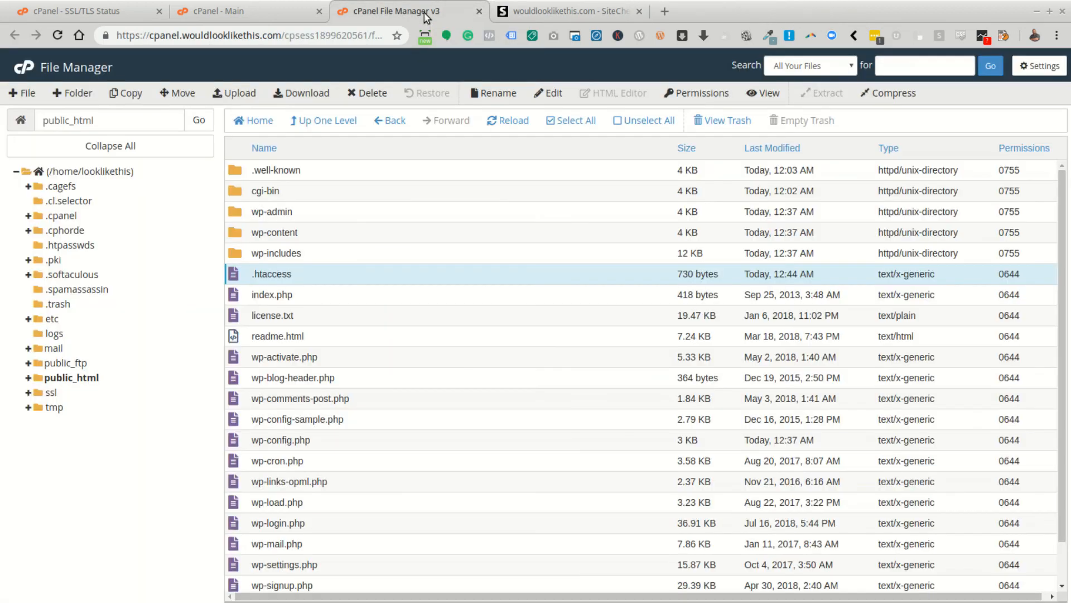
{"action": "left_click", "coordinate": [639, 12]}
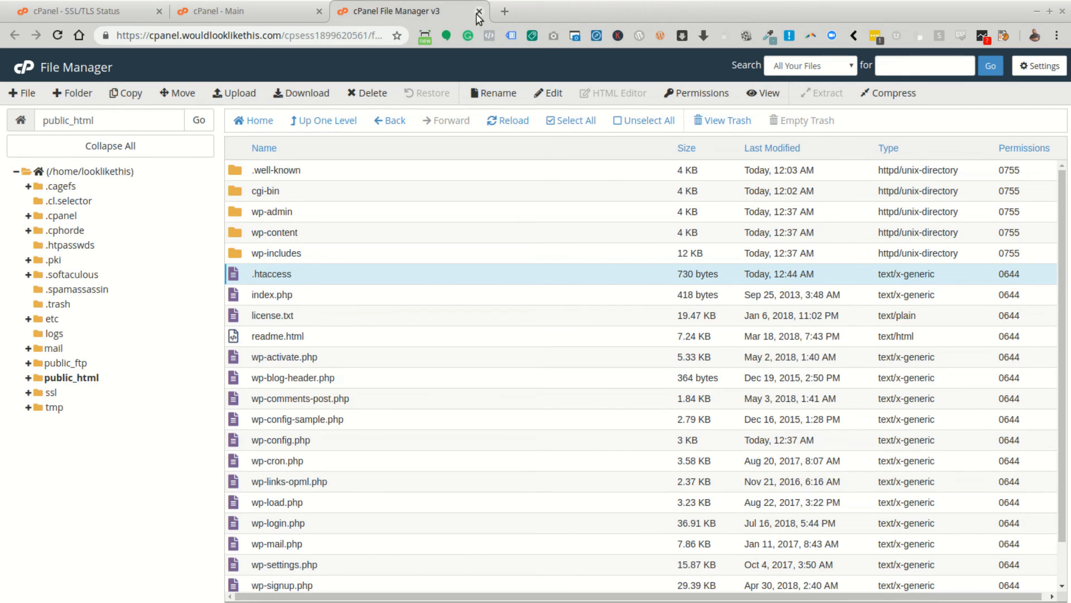
{"action": "left_click", "coordinate": [480, 13]}
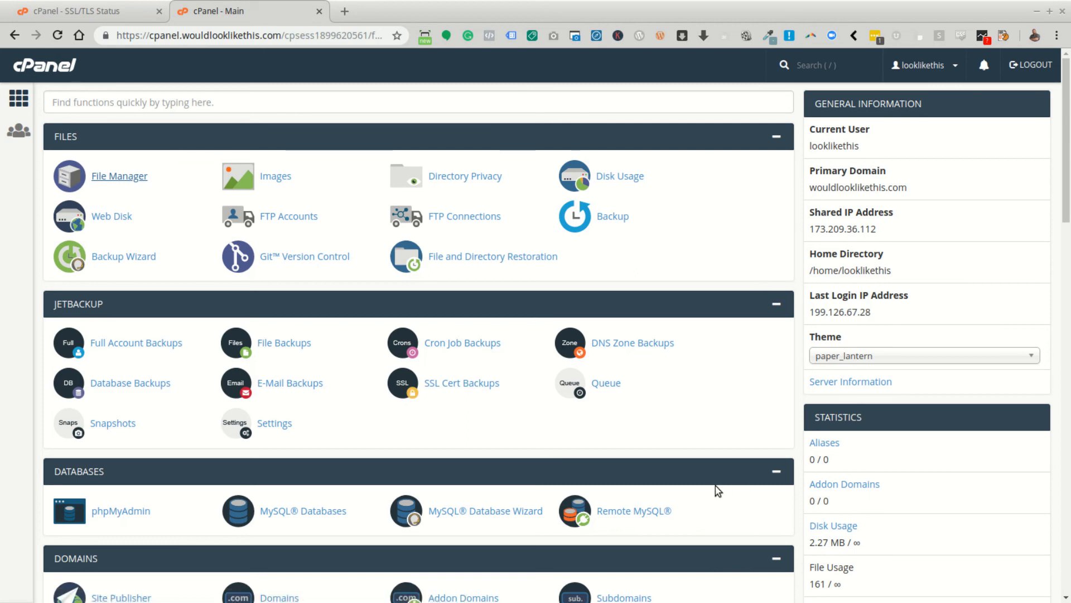
View the Remote MySQL access host settings in cPanel and close that page
{"action": "left_click", "coordinate": [662, 508]}
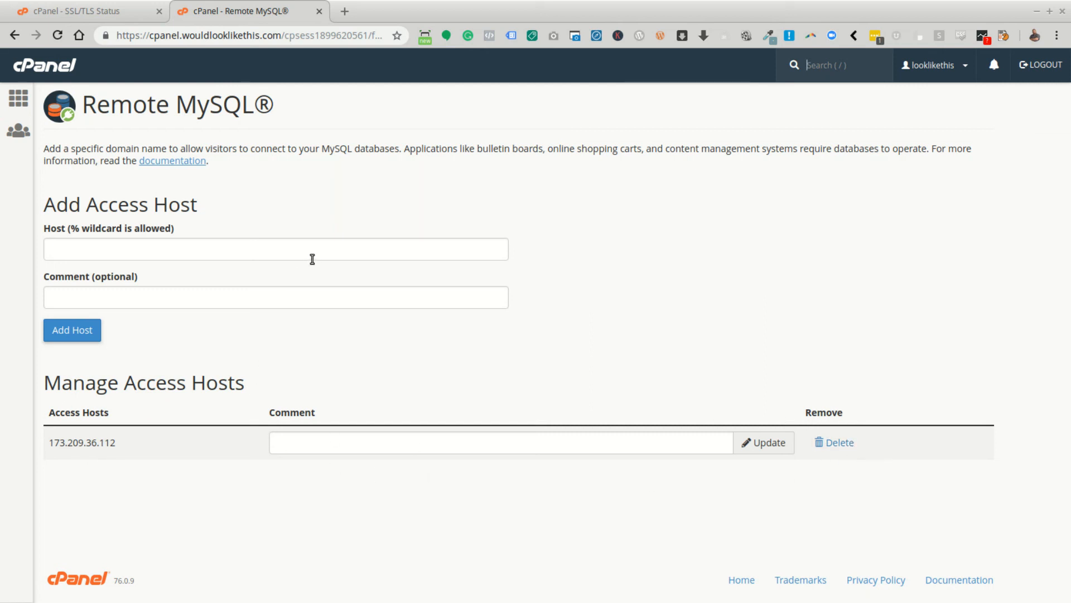
{"action": "left_click", "coordinate": [318, 12]}
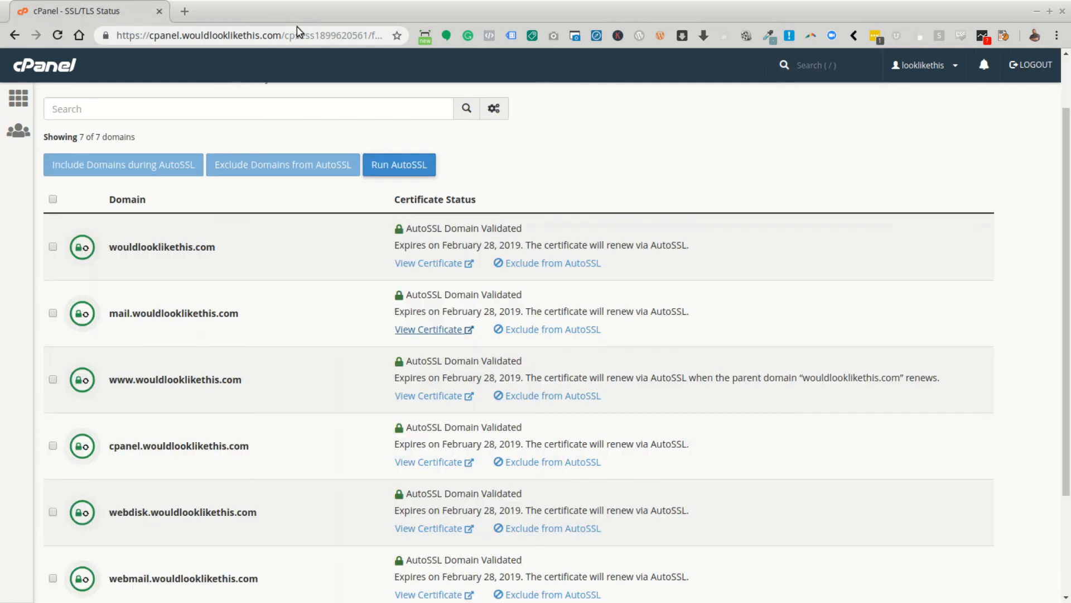
From the cPanel home page, open the SSL/TLS site management page and check the domains covered by the installed certificate
{"action": "left_click", "coordinate": [19, 100]}
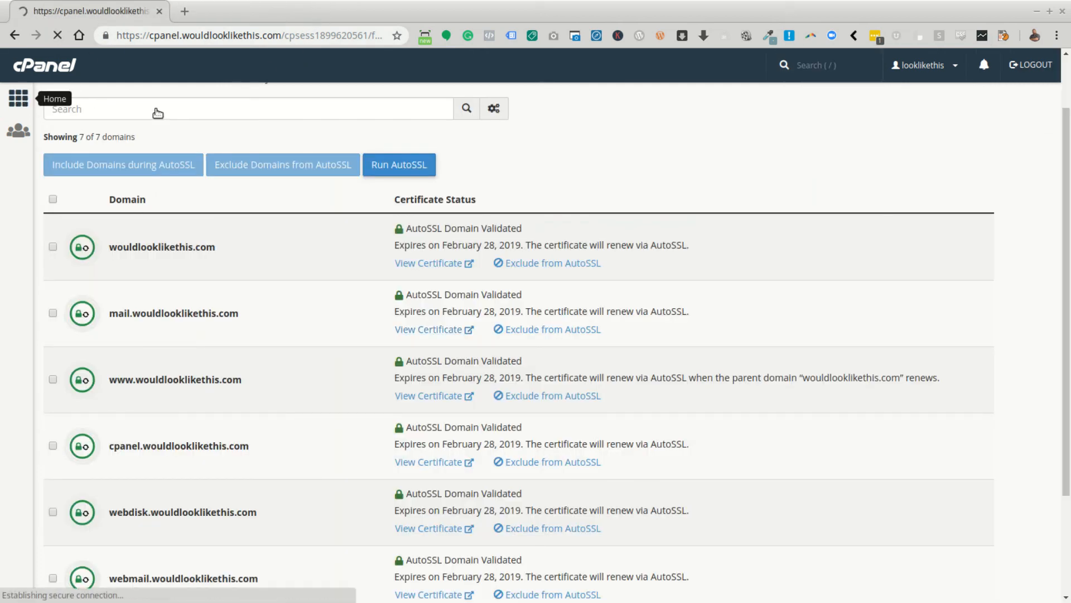
{"action": "scroll", "coordinate": [424, 458], "scroll_direction": "down", "scroll_amount": 3}
{"action": "scroll", "coordinate": [424, 458], "scroll_direction": "down", "scroll_amount": 8}
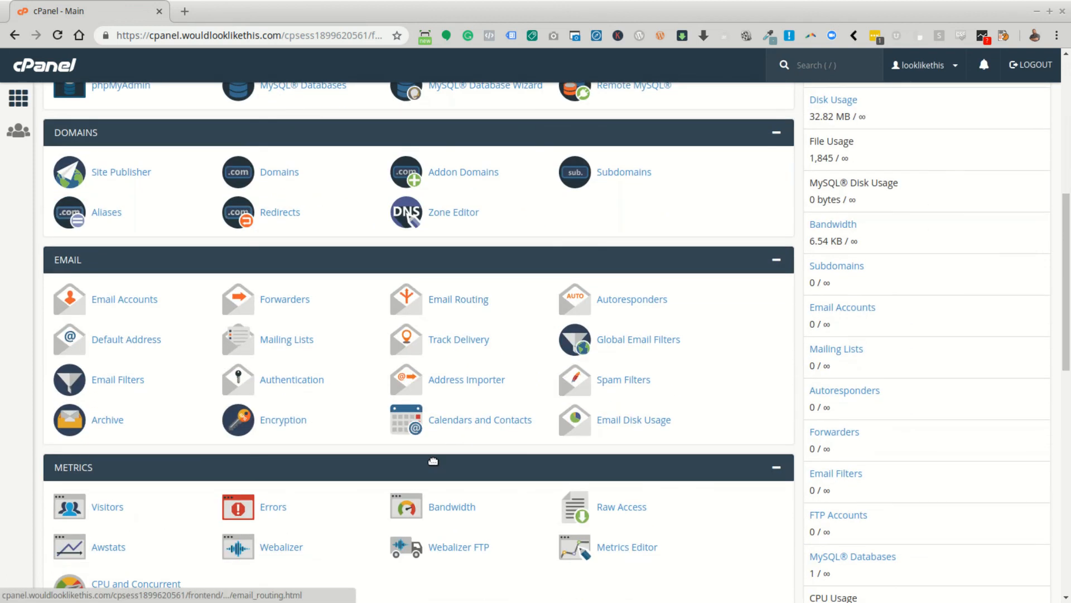
{"action": "left_click", "coordinate": [460, 438]}
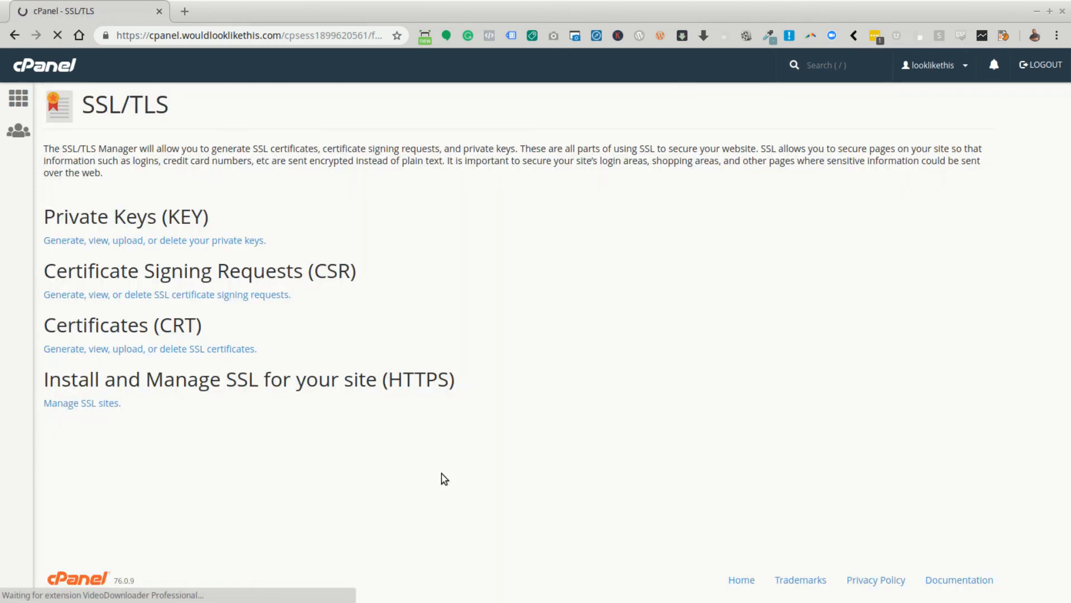
{"action": "left_click", "coordinate": [82, 404]}
{"action": "scroll", "coordinate": [331, 431], "scroll_direction": "down", "scroll_amount": 3}
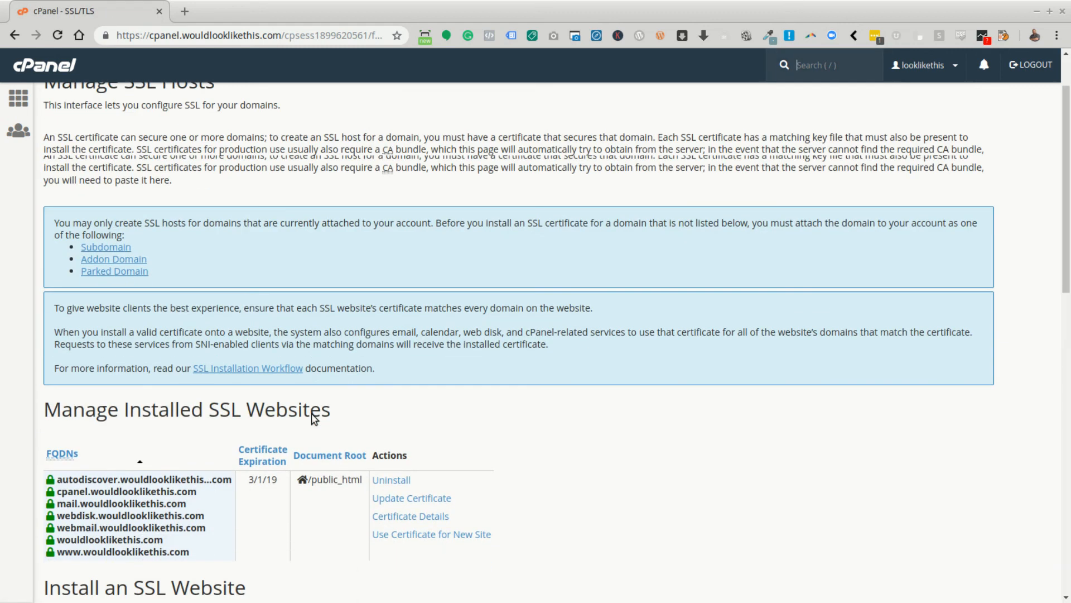
{"action": "scroll", "coordinate": [156, 88], "scroll_direction": "up", "scroll_amount": 3}
Open wouldlooklikethis.com in a new tab and look through the whole homepage of the WordPress site
{"action": "left_click", "coordinate": [186, 11]}
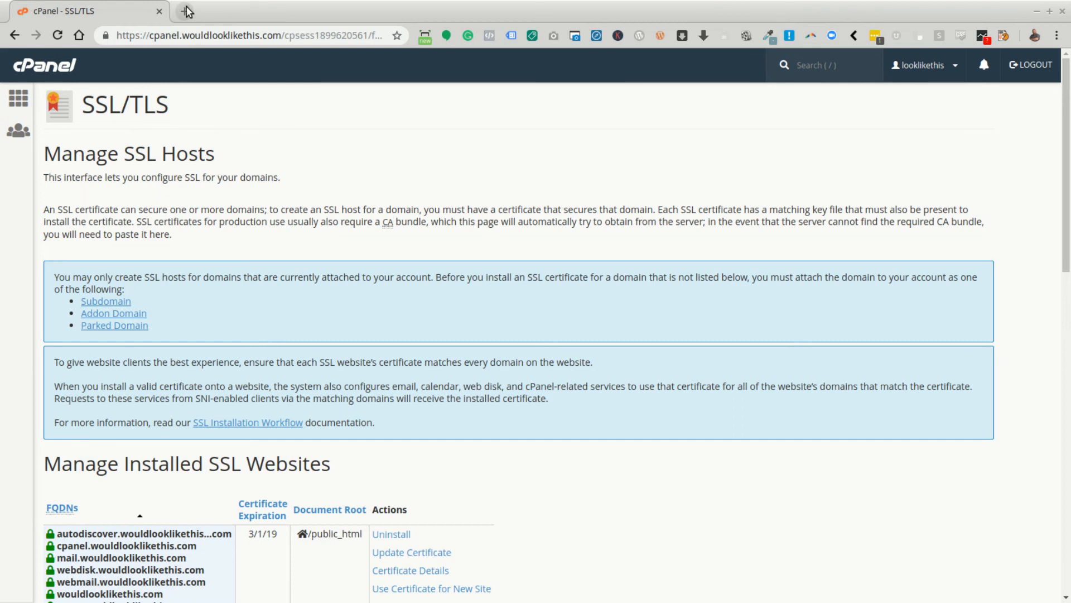
{"action": "type", "text": "woul"}
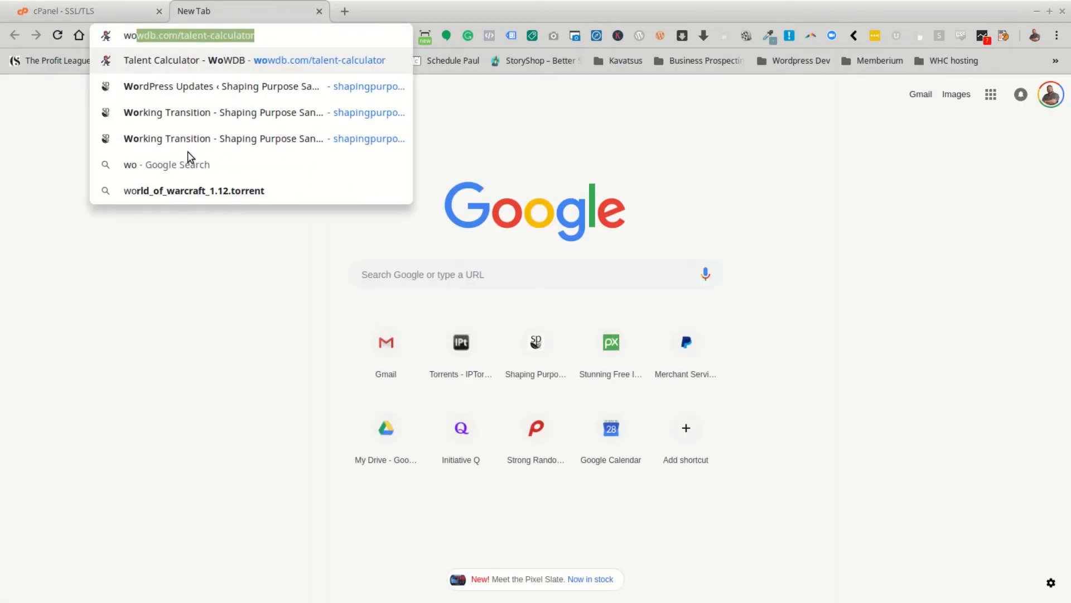
{"action": "key", "text": "Right"}
{"action": "key", "text": "BackSpace"}
{"action": "key", "text": "BackSpace"}
{"action": "key", "text": "BackSpace"}
{"action": "key", "text": "BackSpace"}
{"action": "key", "text": "BackSpace"}
{"action": "key", "text": "BackSpace"}
{"action": "key", "text": "BackSpace"}
{"action": "key", "text": "BackSpace"}
{"action": "key", "text": "BackSpace"}
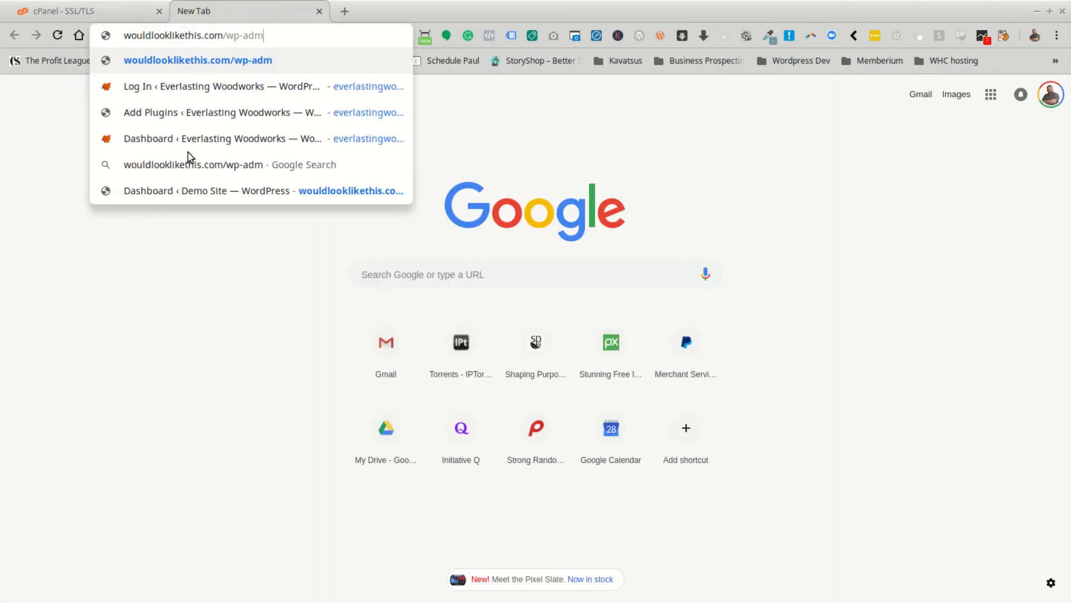
{"action": "key", "text": "Return"}
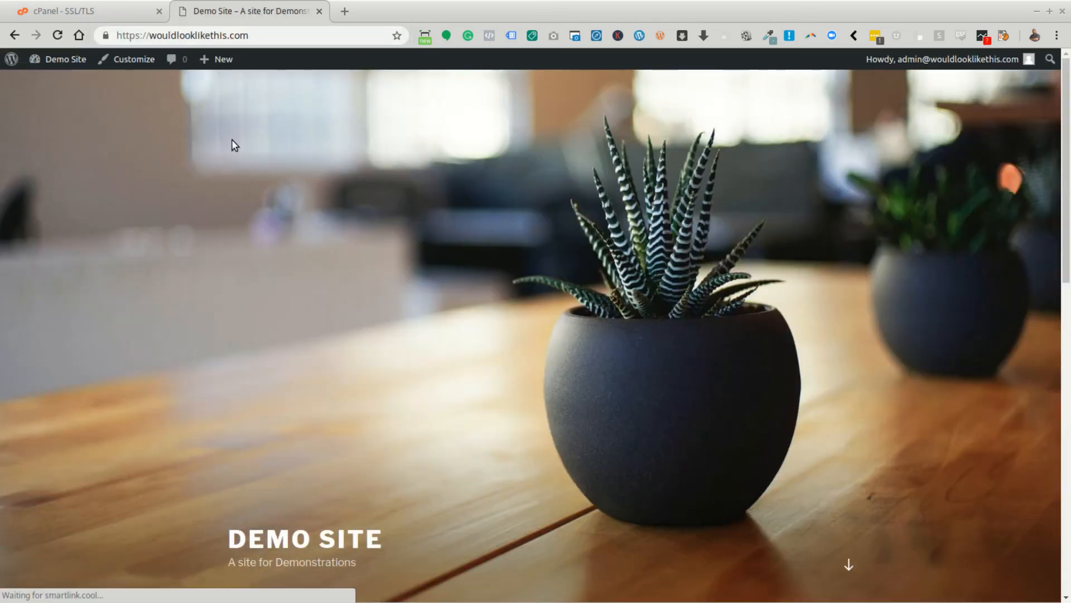
{"action": "scroll", "coordinate": [527, 269], "scroll_direction": "down", "scroll_amount": 7}
{"action": "scroll", "coordinate": [679, 449], "scroll_direction": "down", "scroll_amount": 5}
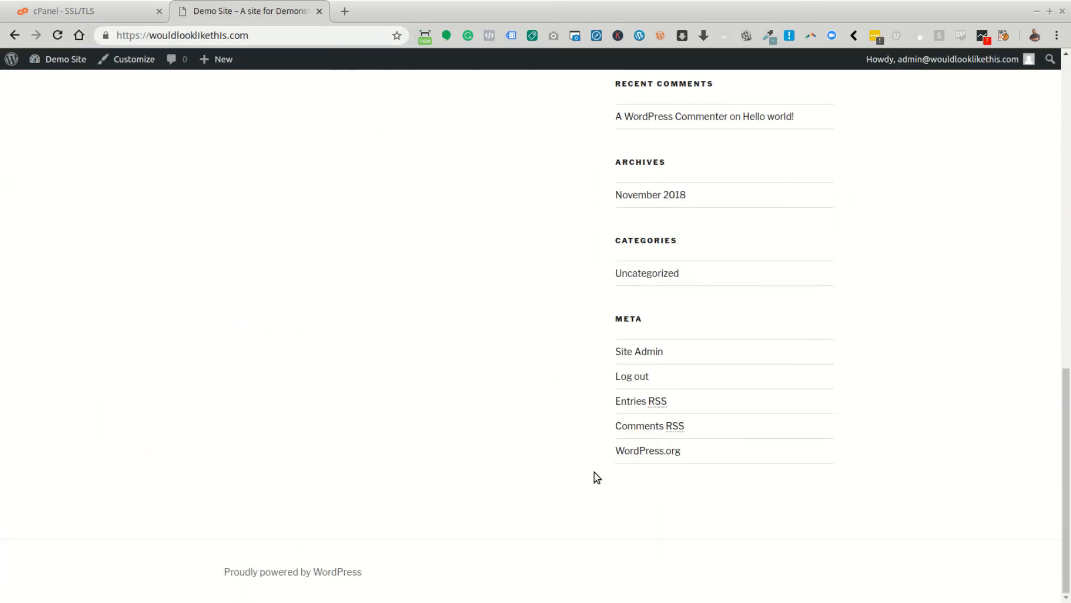
{"action": "scroll", "coordinate": [594, 476], "scroll_direction": "up", "scroll_amount": 12}
{"action": "scroll", "coordinate": [502, 413], "scroll_direction": "up", "scroll_amount": 2}
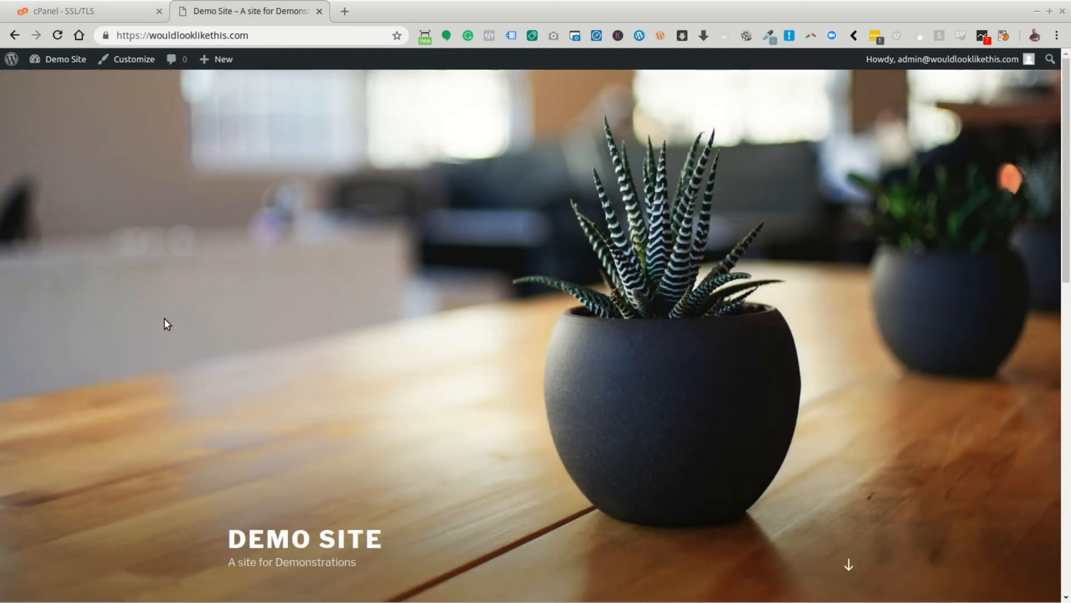